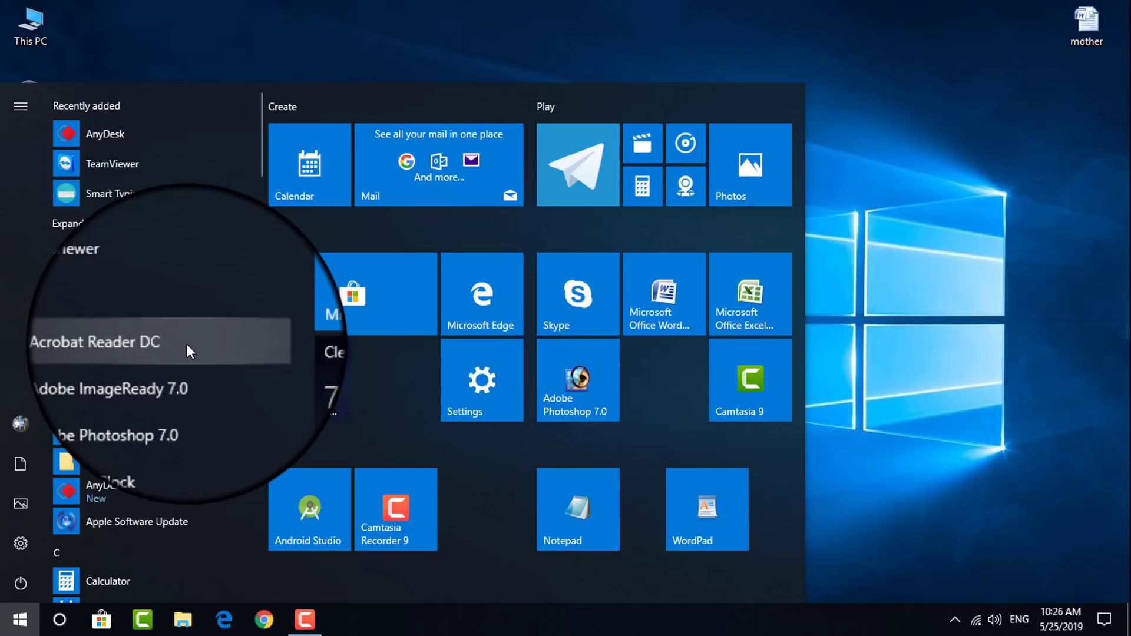
Look through the alphabetical list of installed apps in the Start menu and return to its beginning
{"action": "scroll", "coordinate": [186, 344], "scroll_direction": "down", "scroll_amount": 1}
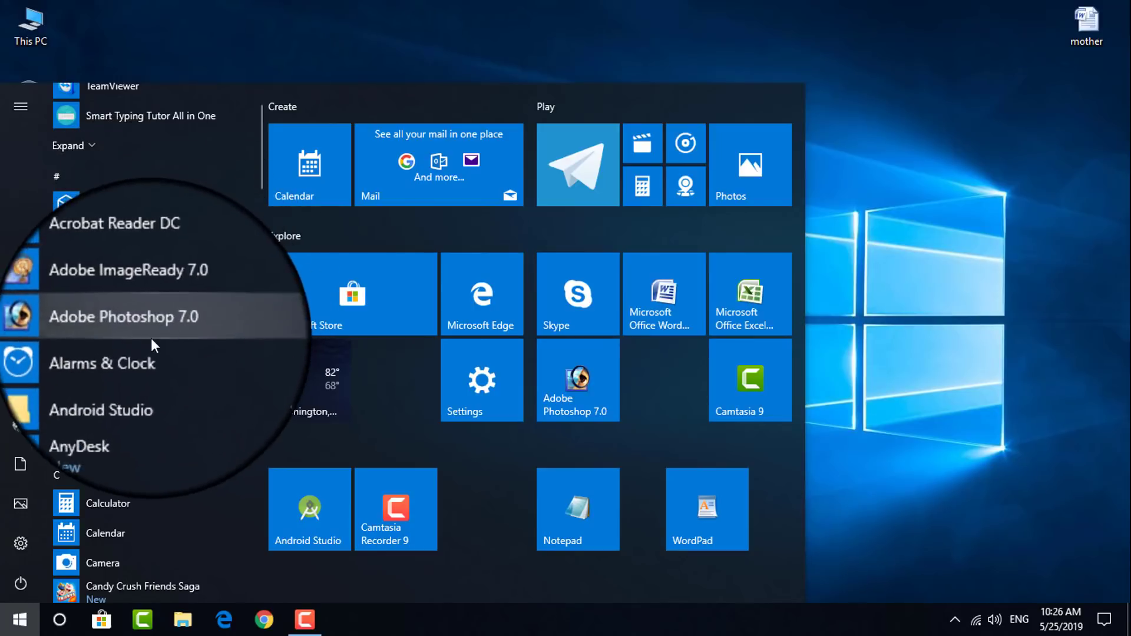
{"action": "scroll", "coordinate": [126, 392], "scroll_direction": "down", "scroll_amount": 1}
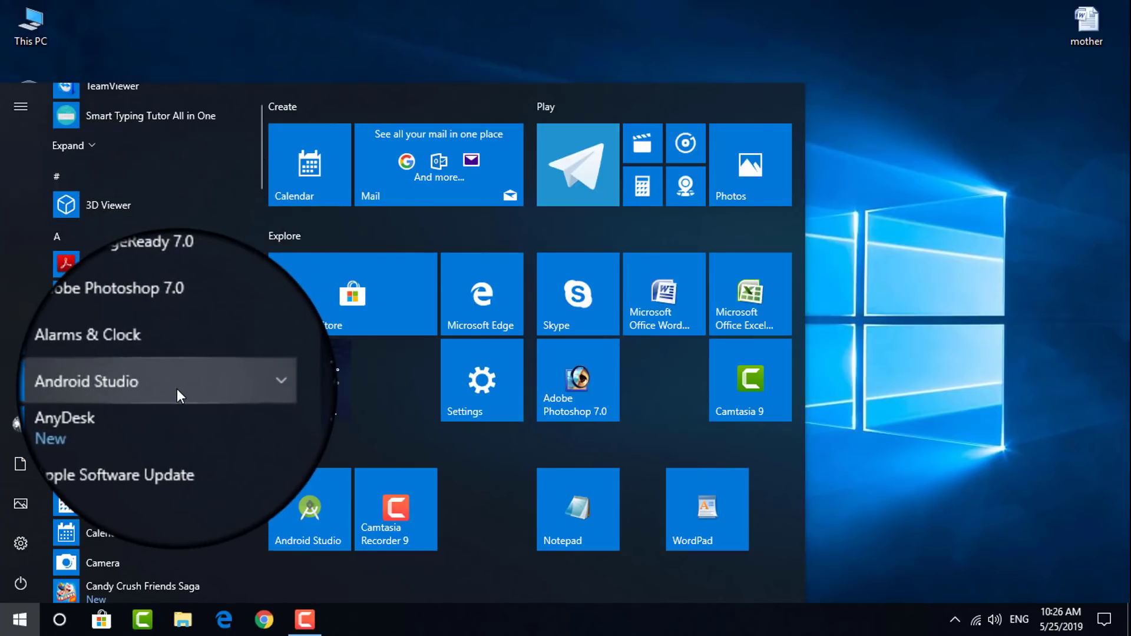
{"action": "scroll", "coordinate": [177, 389], "scroll_direction": "down", "scroll_amount": 3}
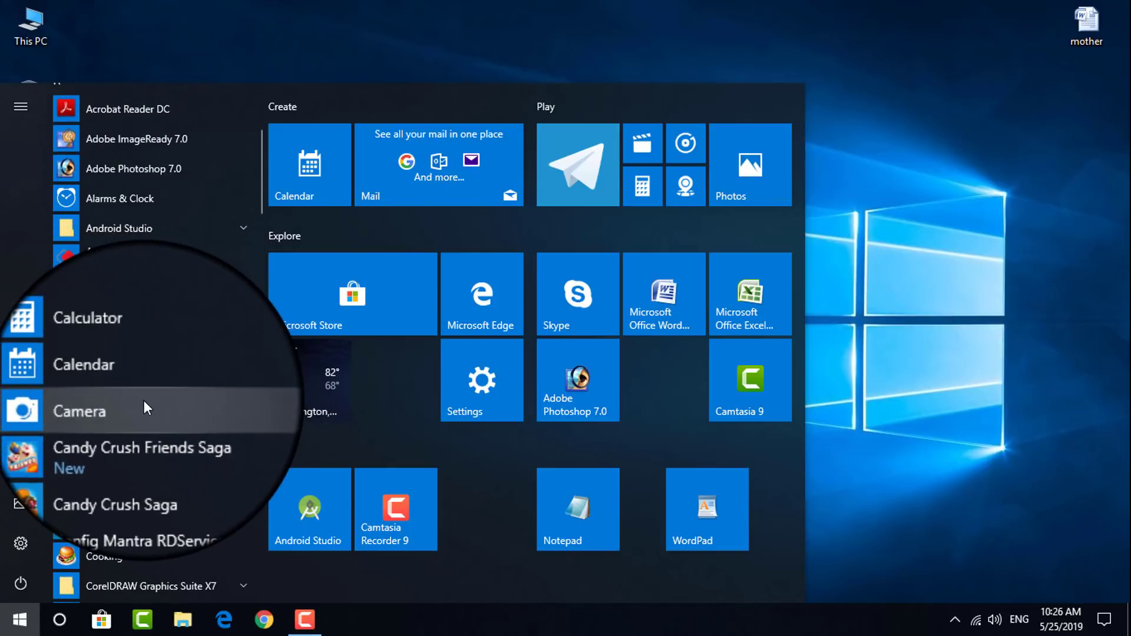
{"action": "scroll", "coordinate": [144, 401], "scroll_direction": "down", "scroll_amount": 3}
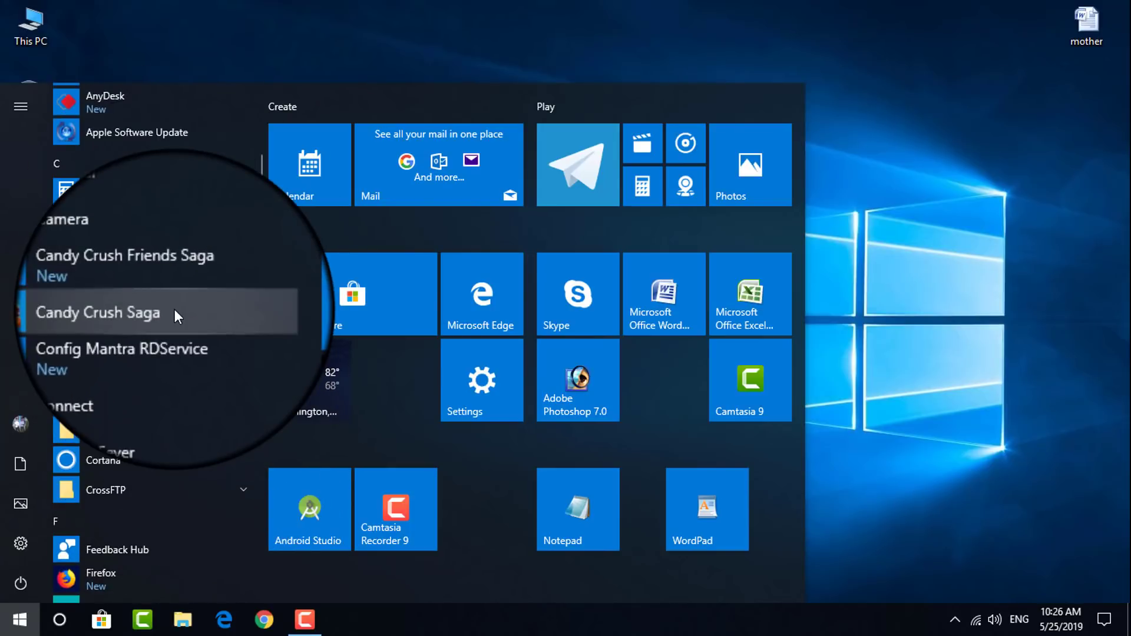
{"action": "scroll", "coordinate": [170, 354], "scroll_direction": "down", "scroll_amount": 5}
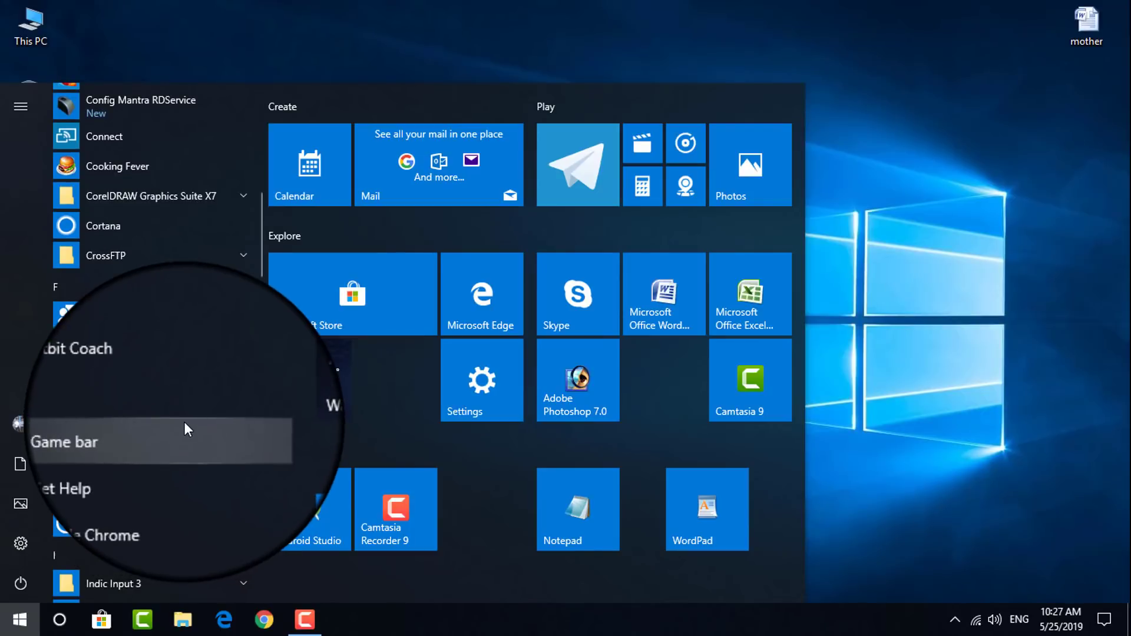
{"action": "scroll", "coordinate": [184, 259], "scroll_direction": "down", "scroll_amount": 5}
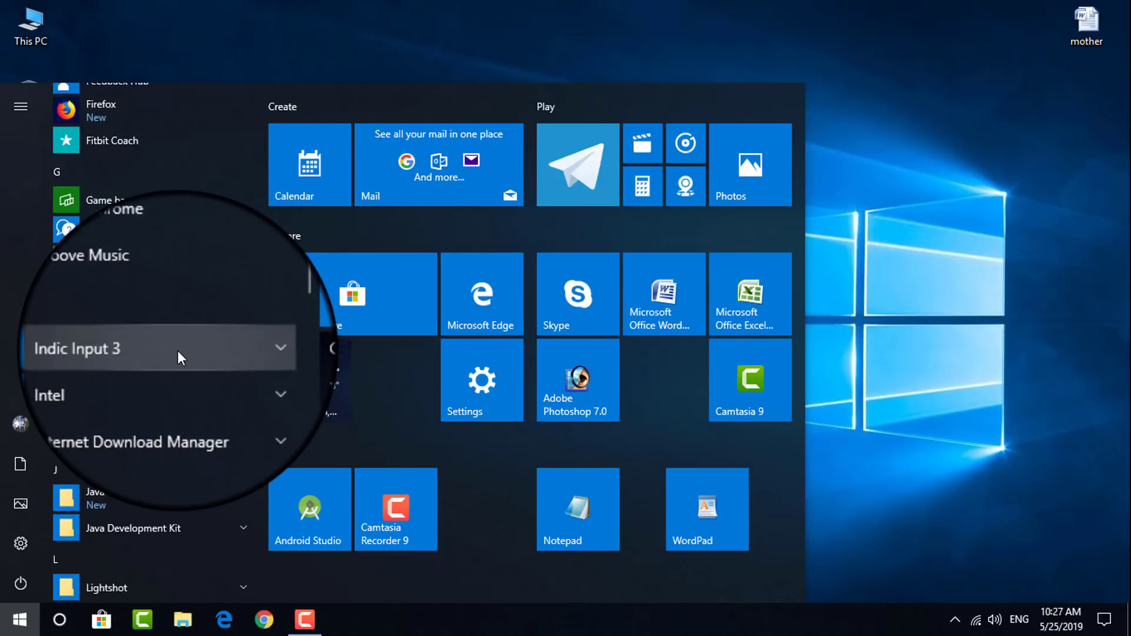
{"action": "scroll", "coordinate": [178, 353], "scroll_direction": "down", "scroll_amount": 3}
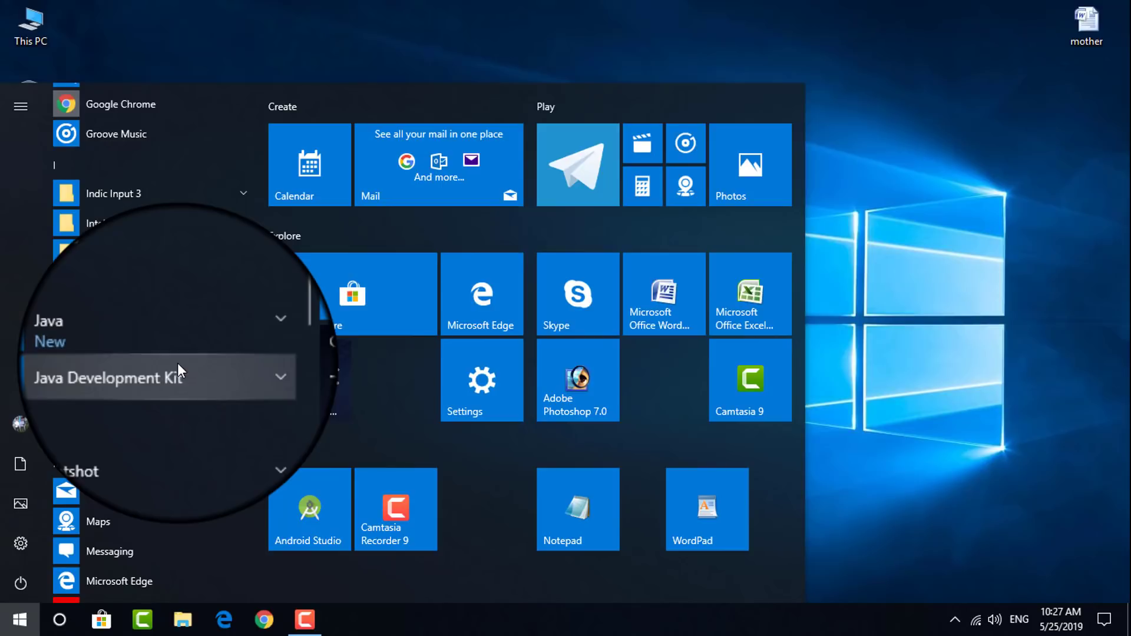
{"action": "scroll", "coordinate": [178, 363], "scroll_direction": "up", "scroll_amount": 10}
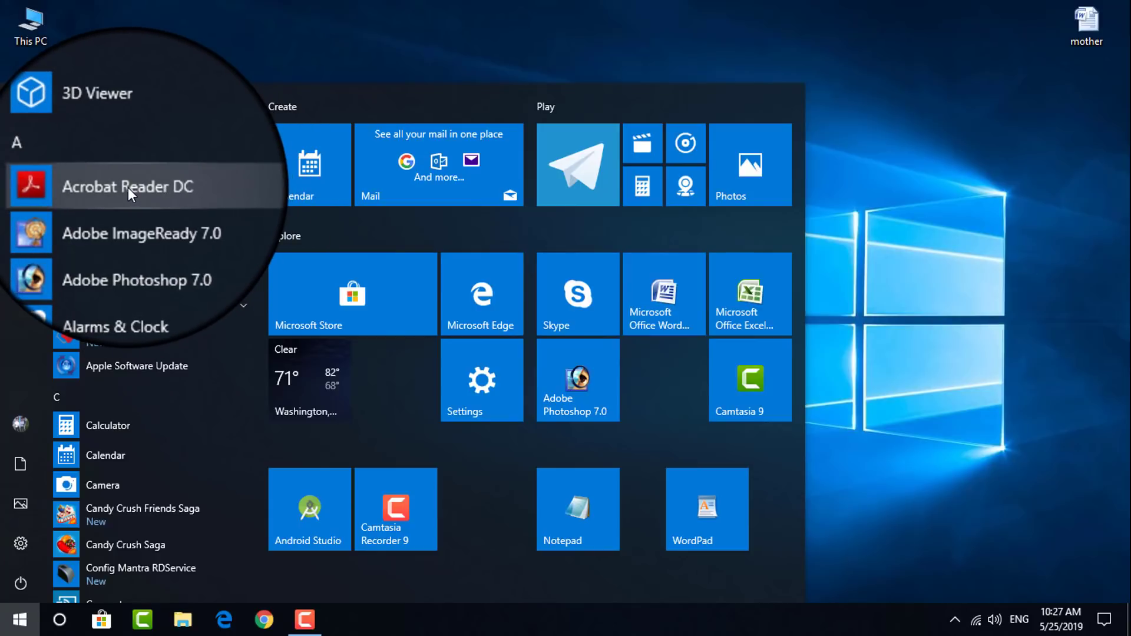
Pin Acrobat Reader DC from the app list to the taskbar and unpin it again
{"action": "left_click_drag", "start_coordinate": [126, 186], "coordinate": [336, 619]}
{"action": "left_click", "coordinate": [998, 458]}
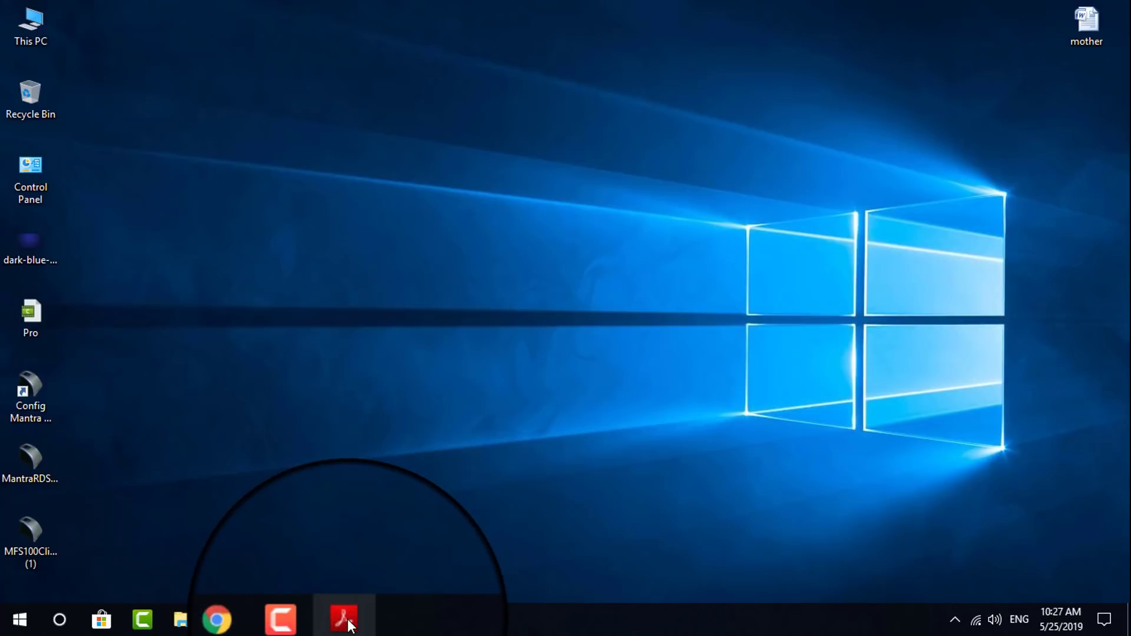
{"action": "left_click", "coordinate": [345, 620]}
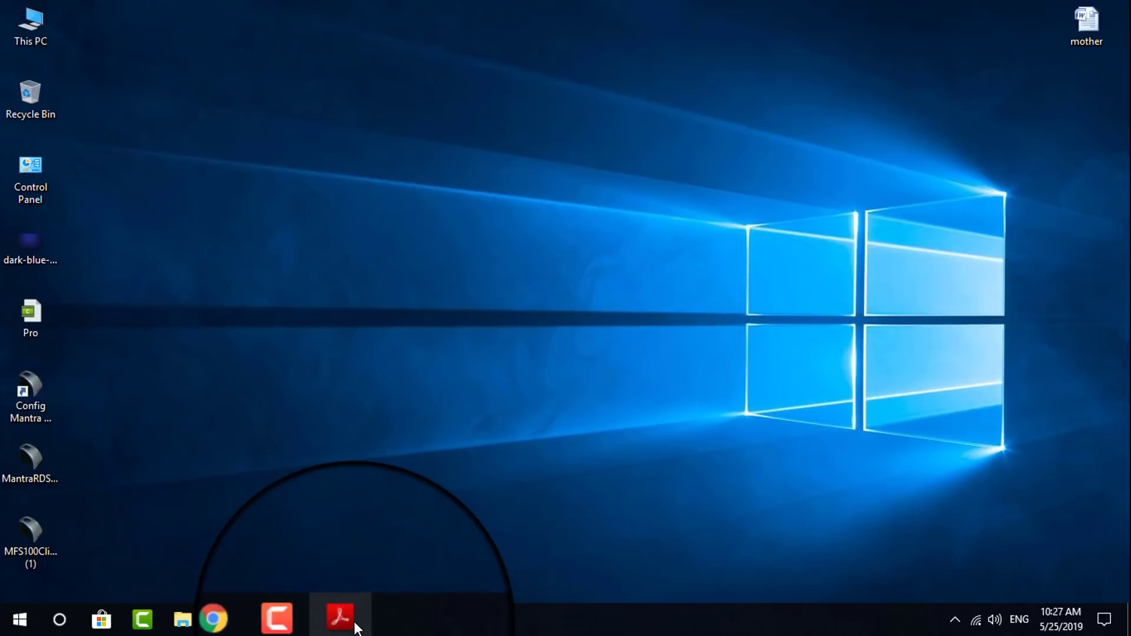
{"action": "right_click", "coordinate": [355, 624]}
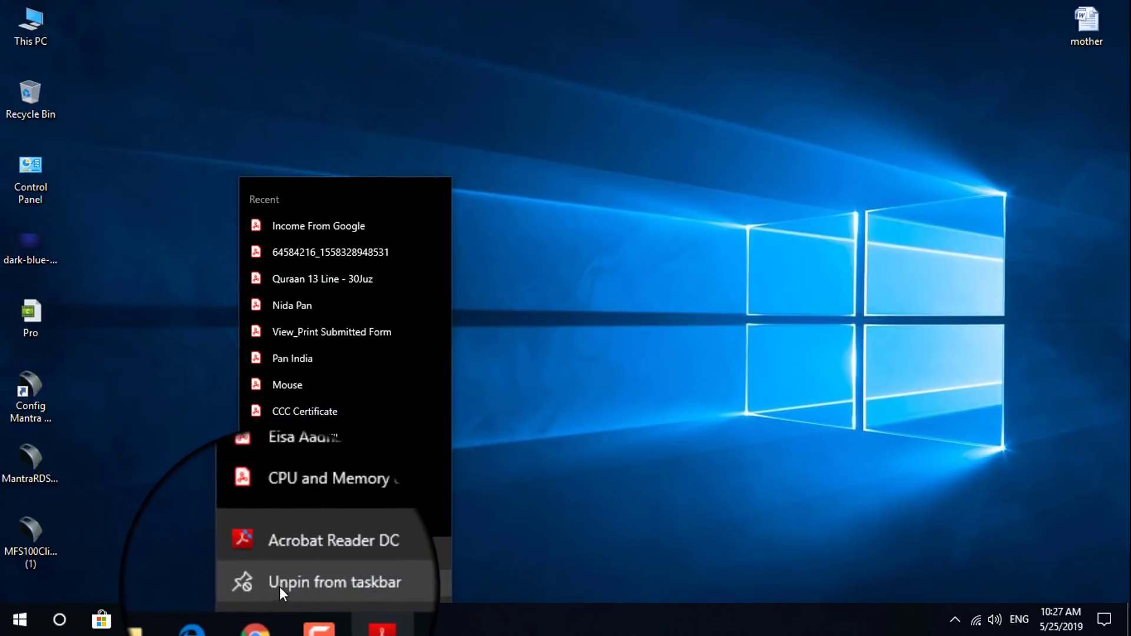
{"action": "left_click", "coordinate": [314, 579]}
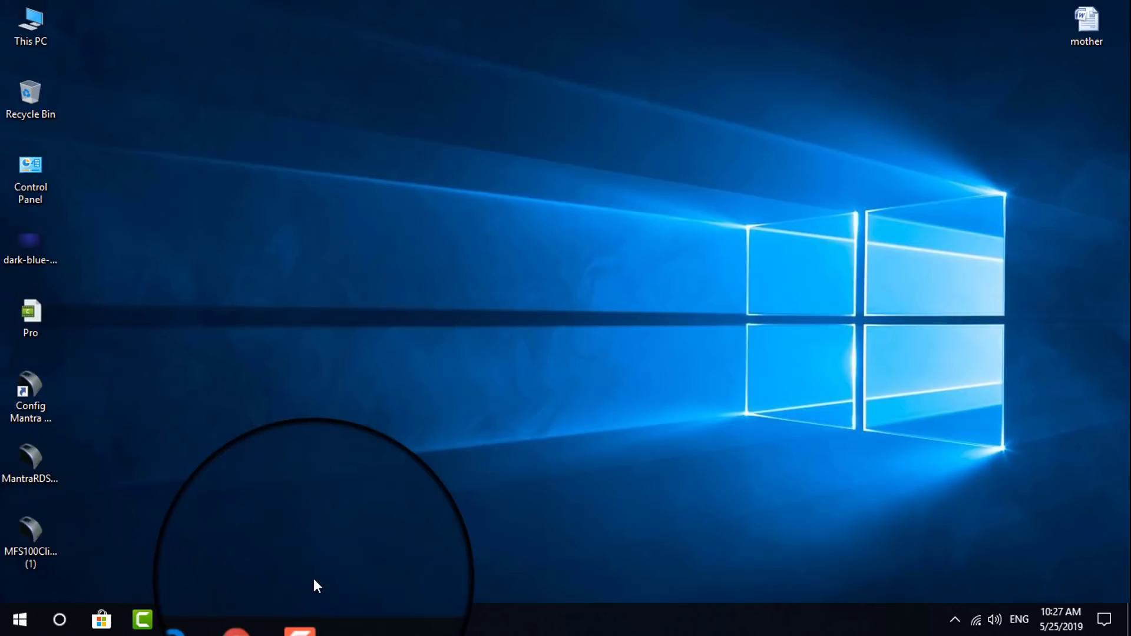
Open Calculator from the Start menu's app list and move its window across the desktop
{"action": "left_click", "coordinate": [20, 620]}
{"action": "scroll", "coordinate": [189, 391], "scroll_direction": "down", "scroll_amount": 3}
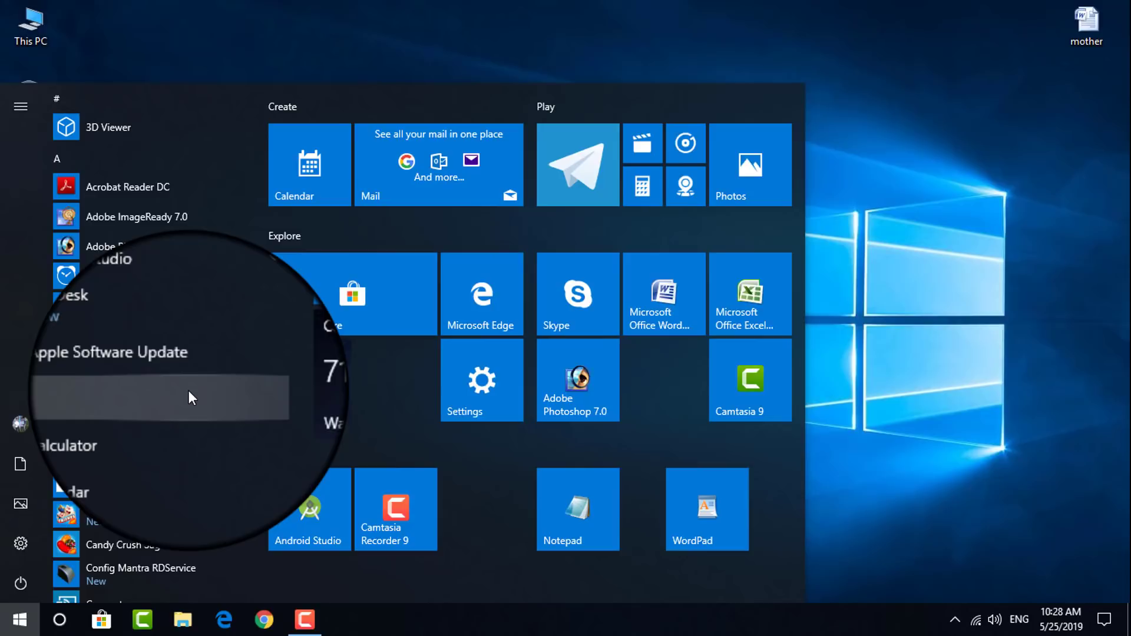
{"action": "scroll", "coordinate": [183, 359], "scroll_direction": "down", "scroll_amount": 3}
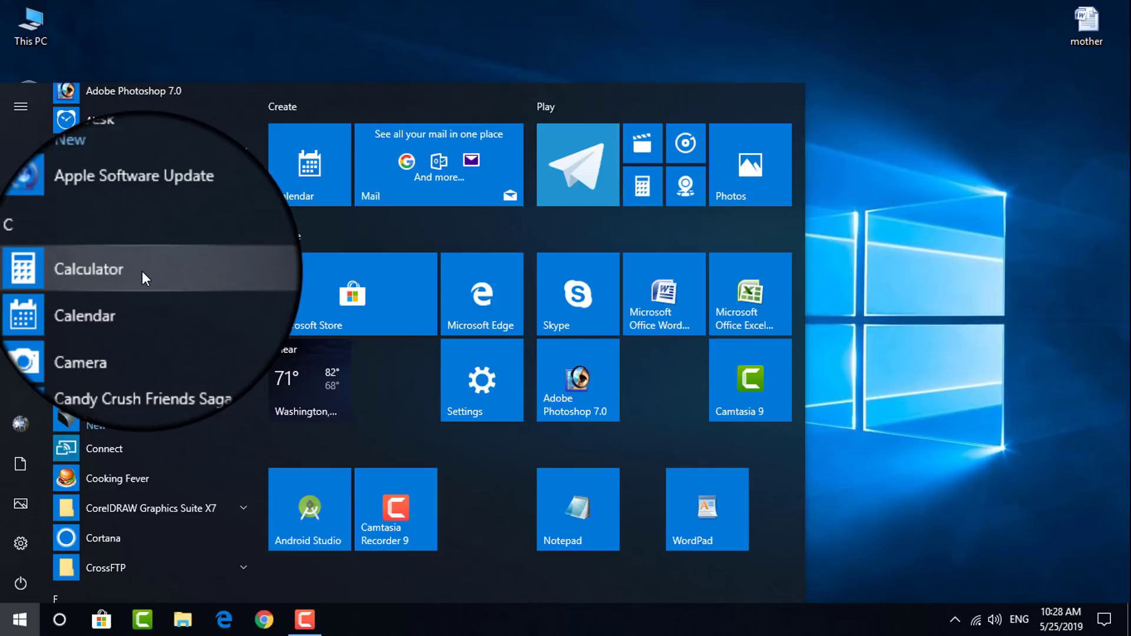
{"action": "left_click", "coordinate": [143, 271]}
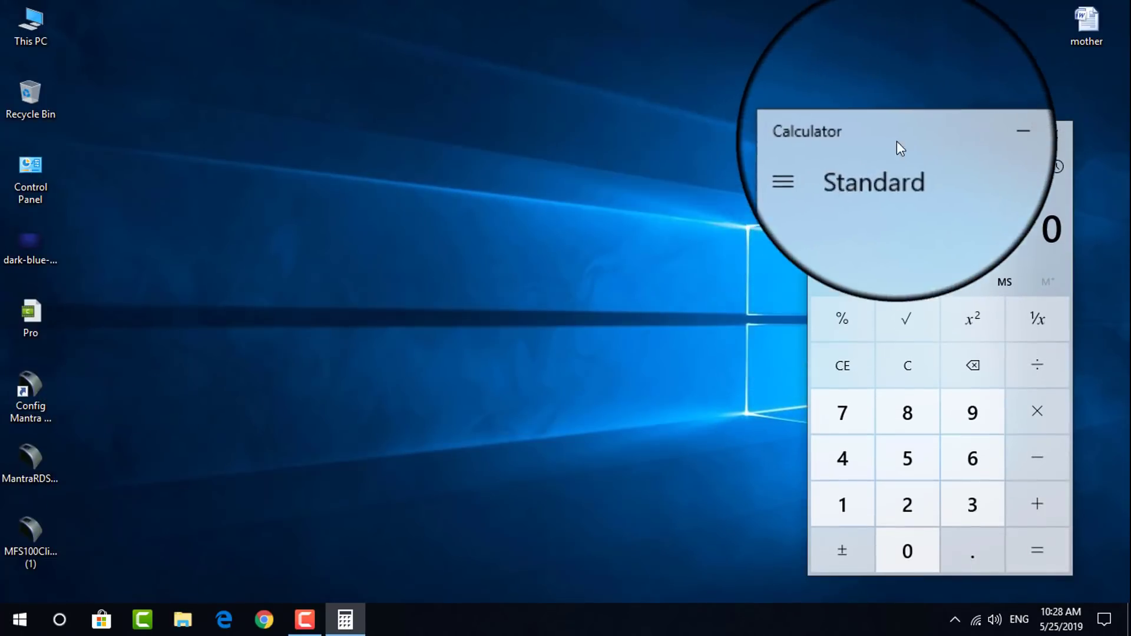
{"action": "left_click_drag", "start_coordinate": [897, 141], "coordinate": [522, 81]}
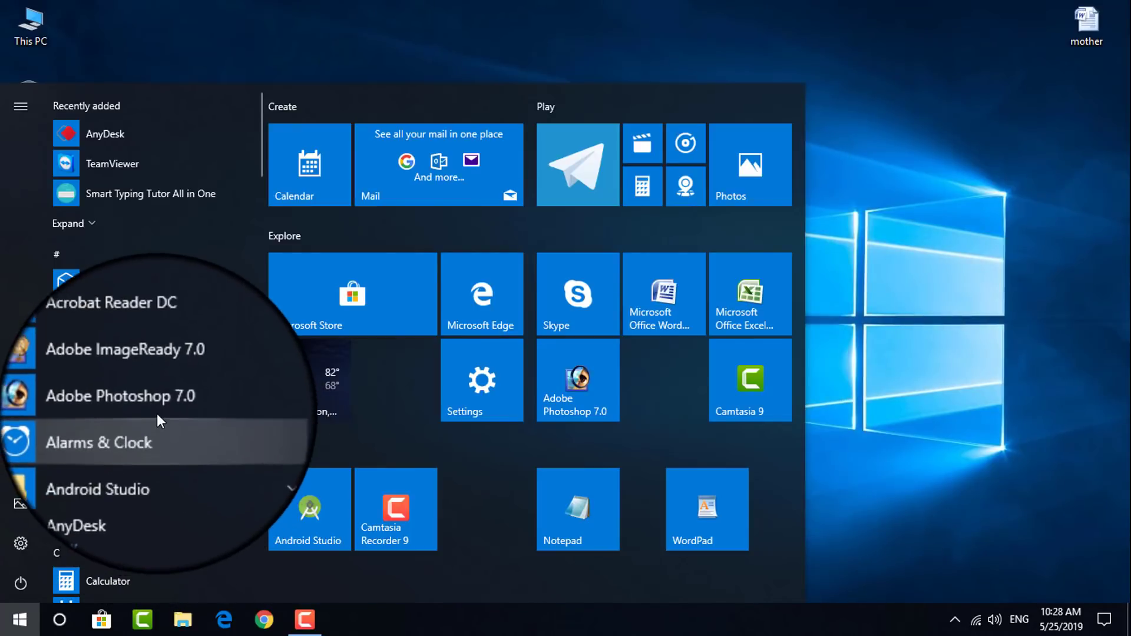
Expand the CorelDRAW Graphics Suite X7 folder in the Start menu's app list to view its programs
{"action": "scroll", "coordinate": [139, 437], "scroll_direction": "down", "scroll_amount": 3}
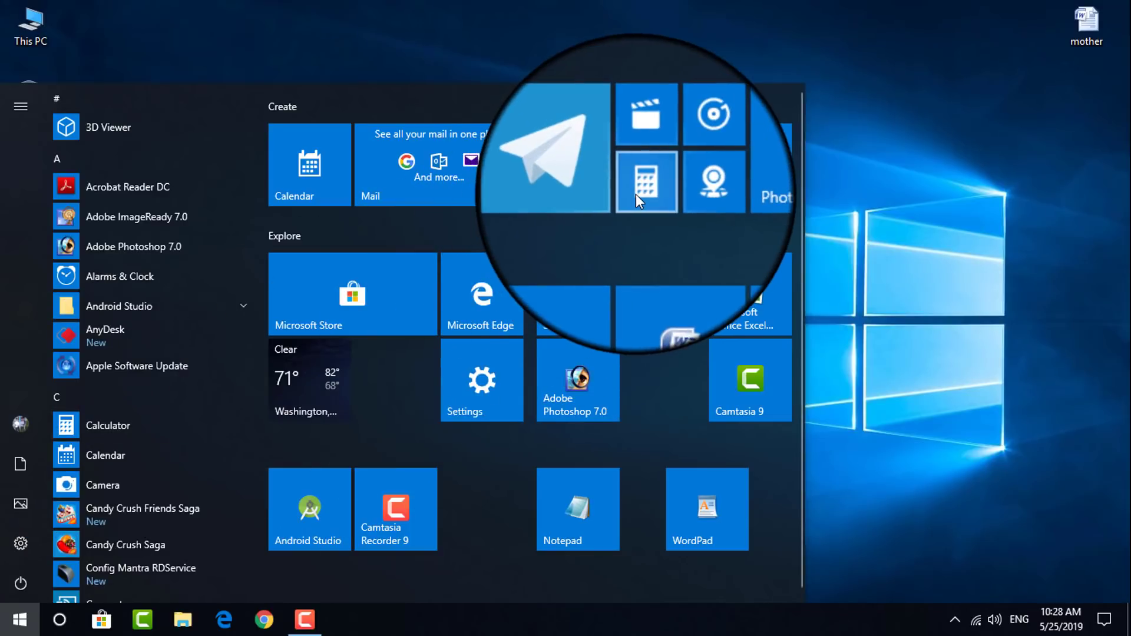
{"action": "scroll", "coordinate": [147, 413], "scroll_direction": "down", "scroll_amount": 3}
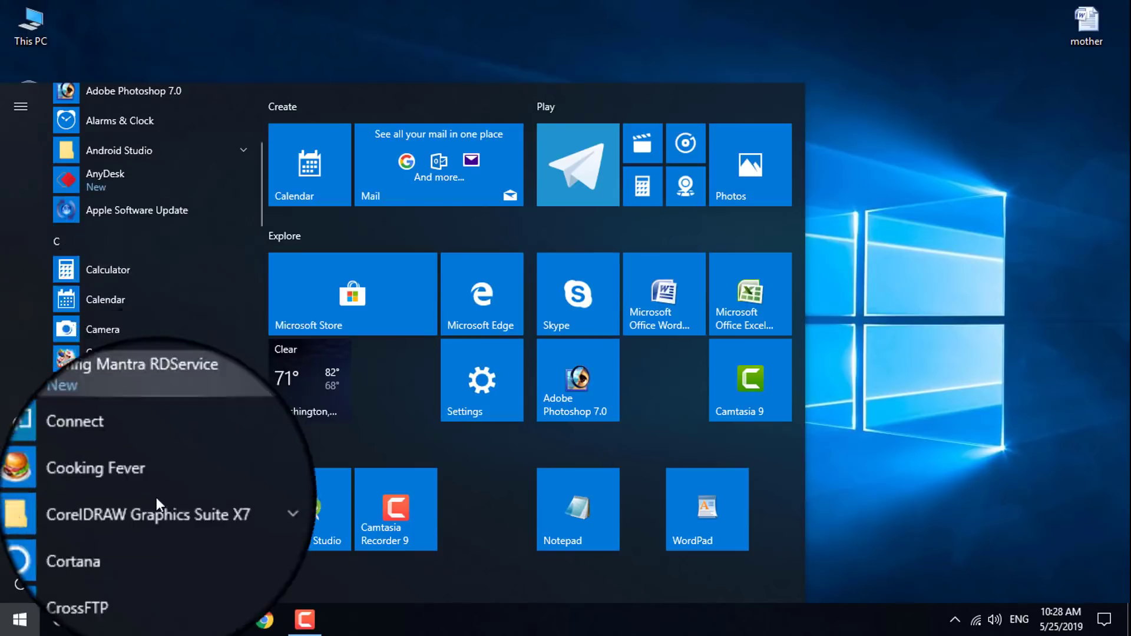
{"action": "scroll", "coordinate": [156, 497], "scroll_direction": "down", "scroll_amount": 3}
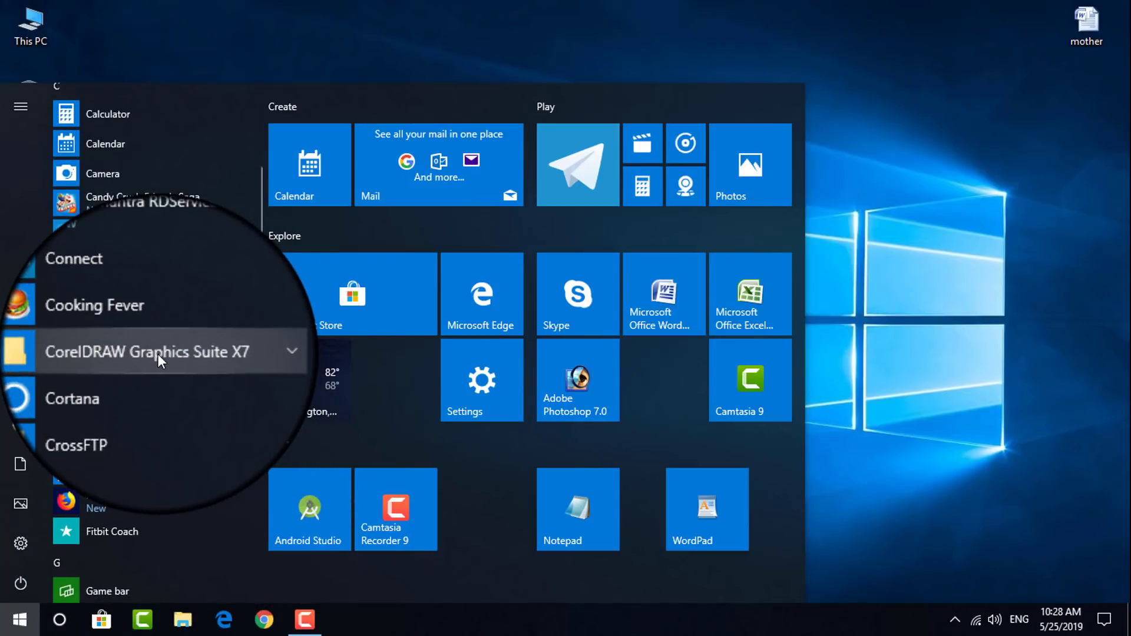
{"action": "left_click", "coordinate": [158, 355]}
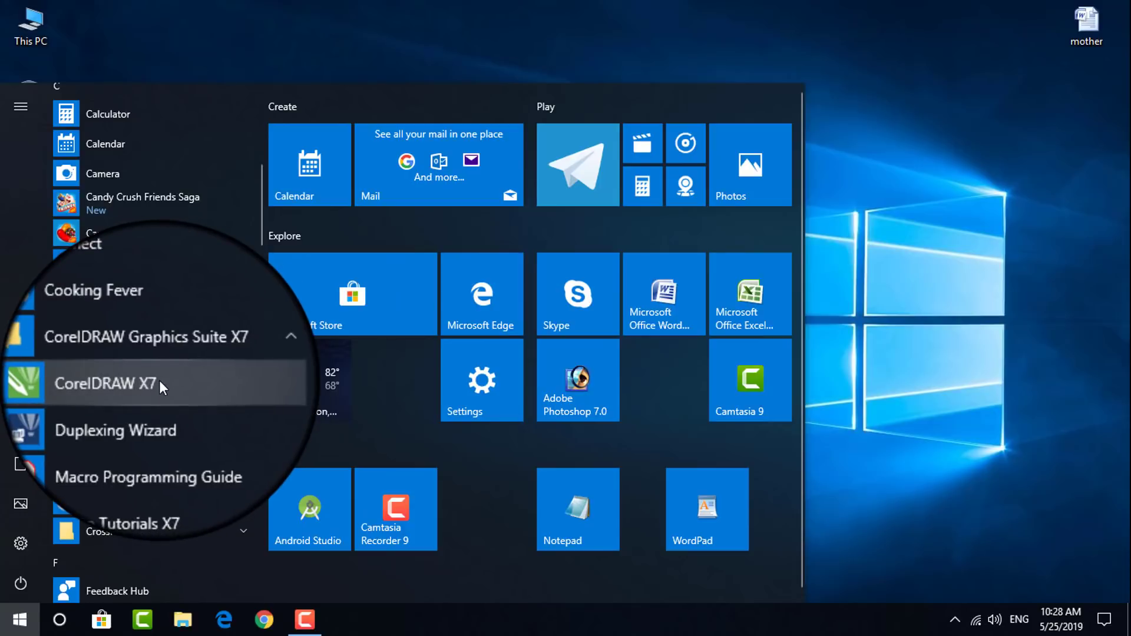
Expand the Windows Accessories folder in the app list and look through the programs it contains
{"action": "scroll", "coordinate": [159, 380], "scroll_direction": "down", "scroll_amount": 5}
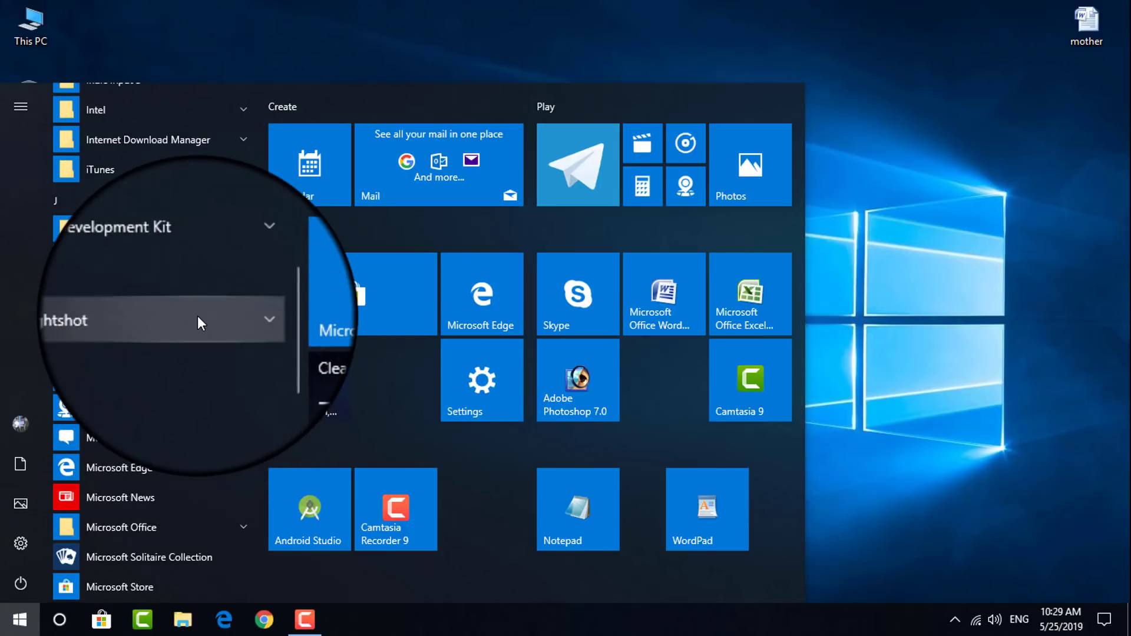
{"action": "scroll", "coordinate": [196, 316], "scroll_direction": "down", "scroll_amount": 3}
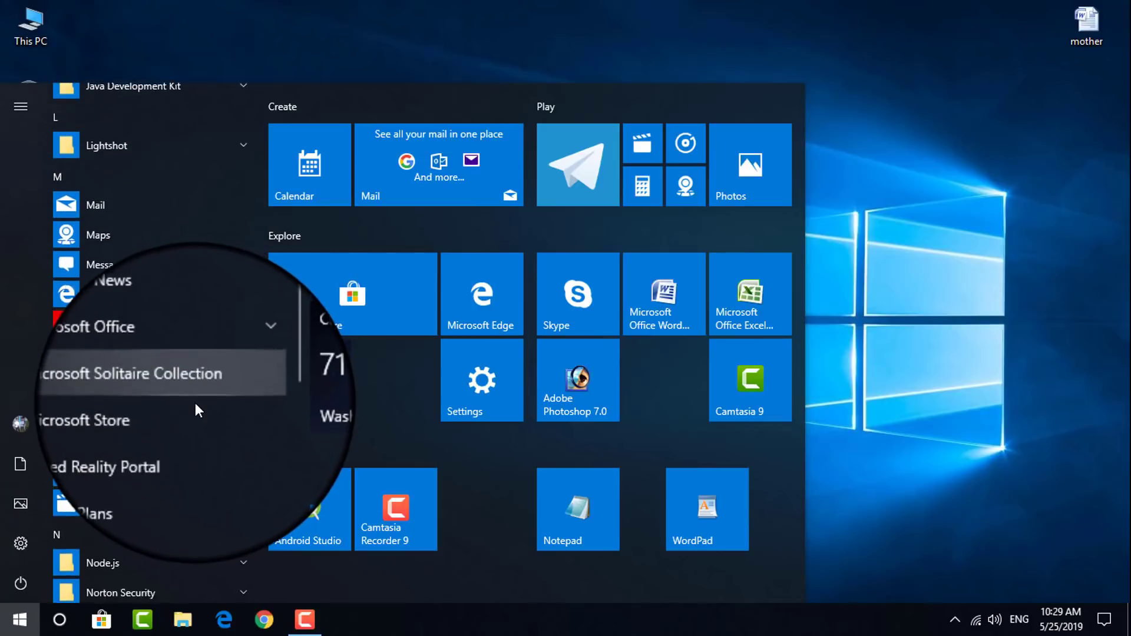
{"action": "scroll", "coordinate": [195, 403], "scroll_direction": "down", "scroll_amount": 8}
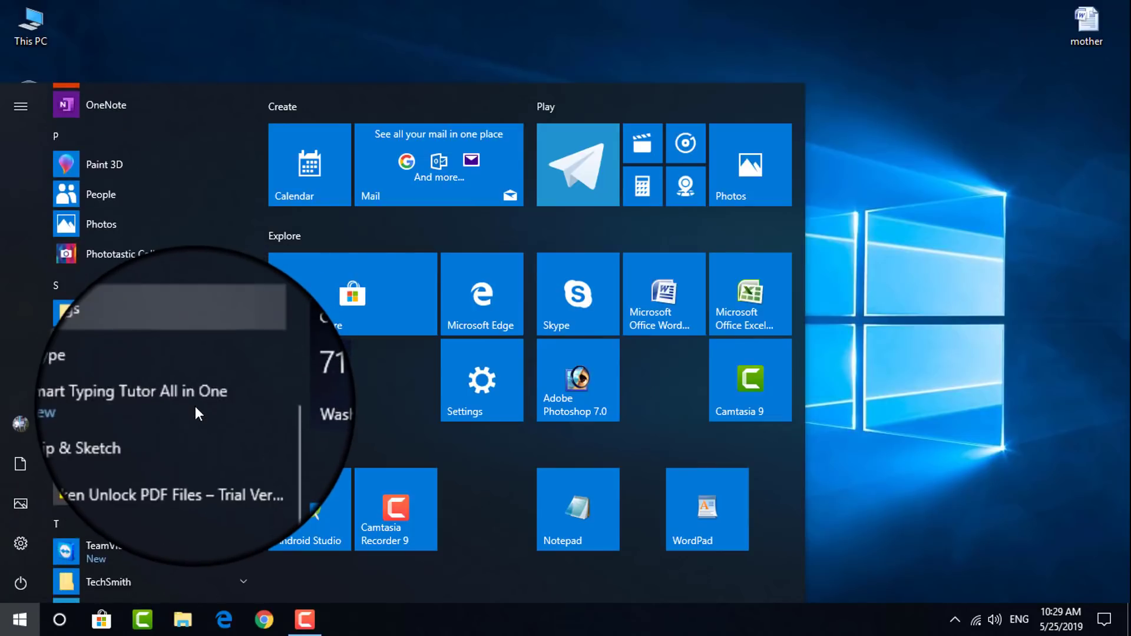
{"action": "scroll", "coordinate": [196, 407], "scroll_direction": "down", "scroll_amount": 8}
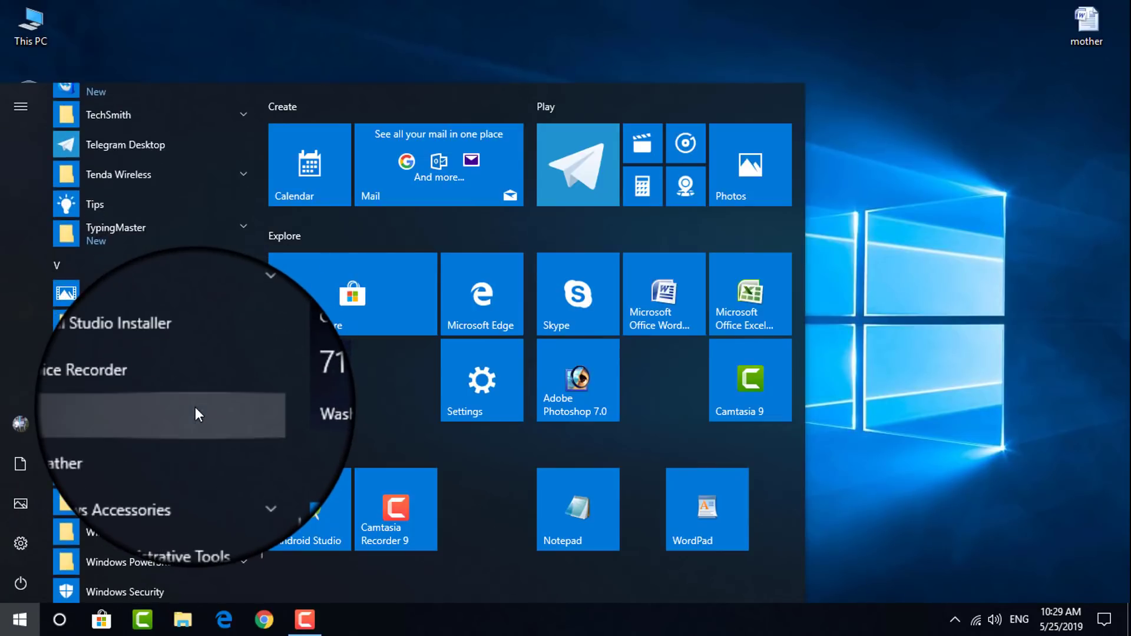
{"action": "scroll", "coordinate": [196, 408], "scroll_direction": "down", "scroll_amount": 5}
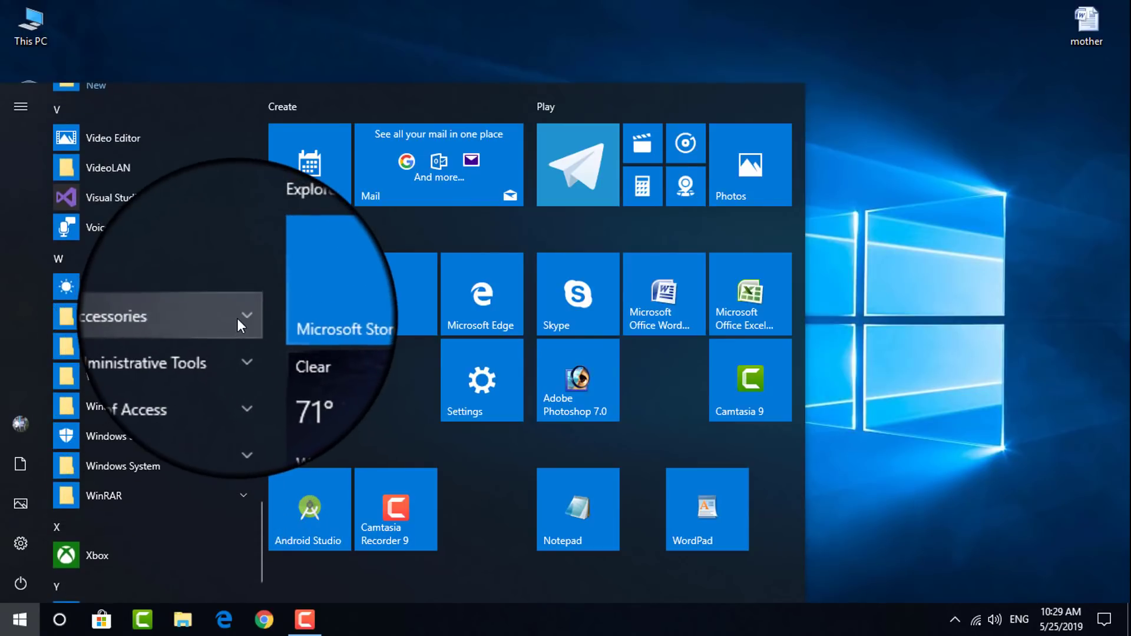
{"action": "left_click", "coordinate": [238, 319]}
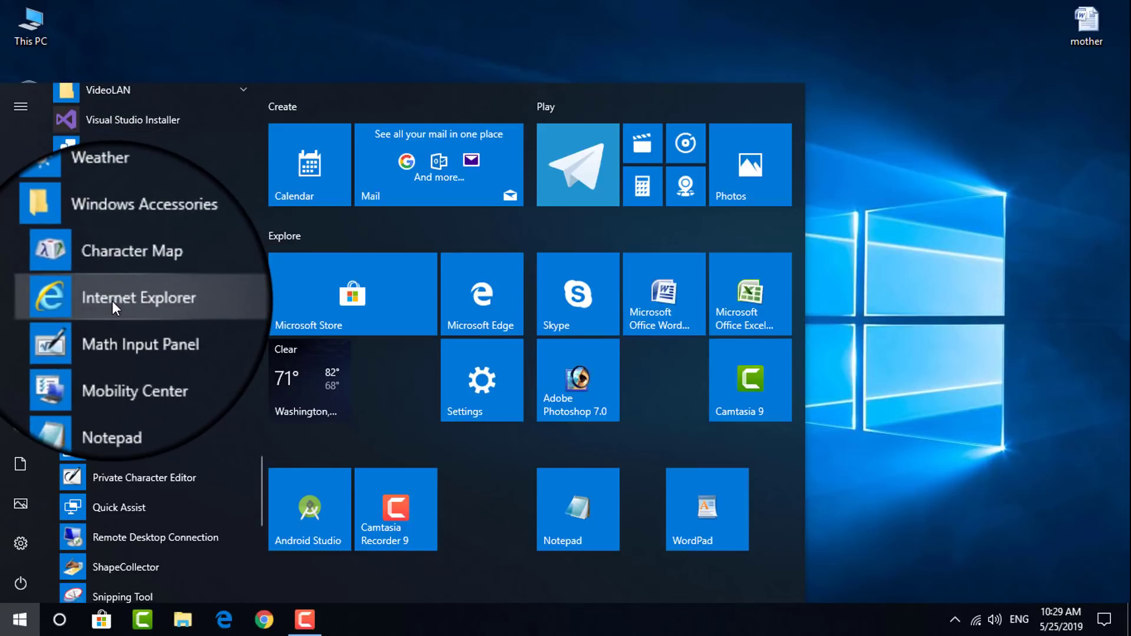
{"action": "scroll", "coordinate": [112, 301], "scroll_direction": "down", "scroll_amount": 1}
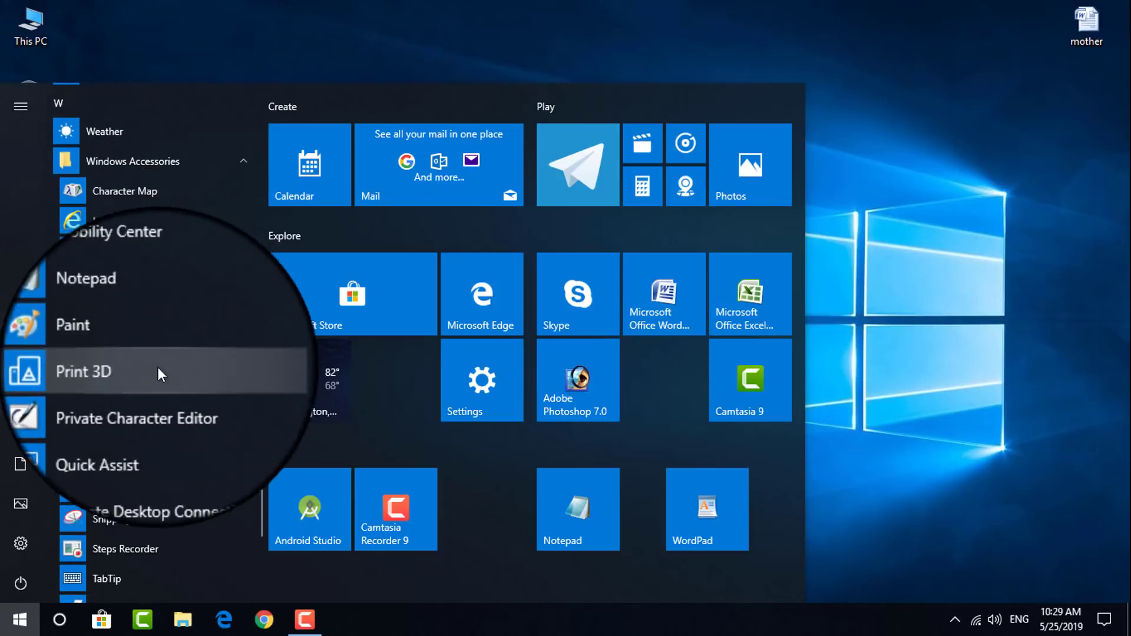
{"action": "scroll", "coordinate": [177, 366], "scroll_direction": "down", "scroll_amount": 4}
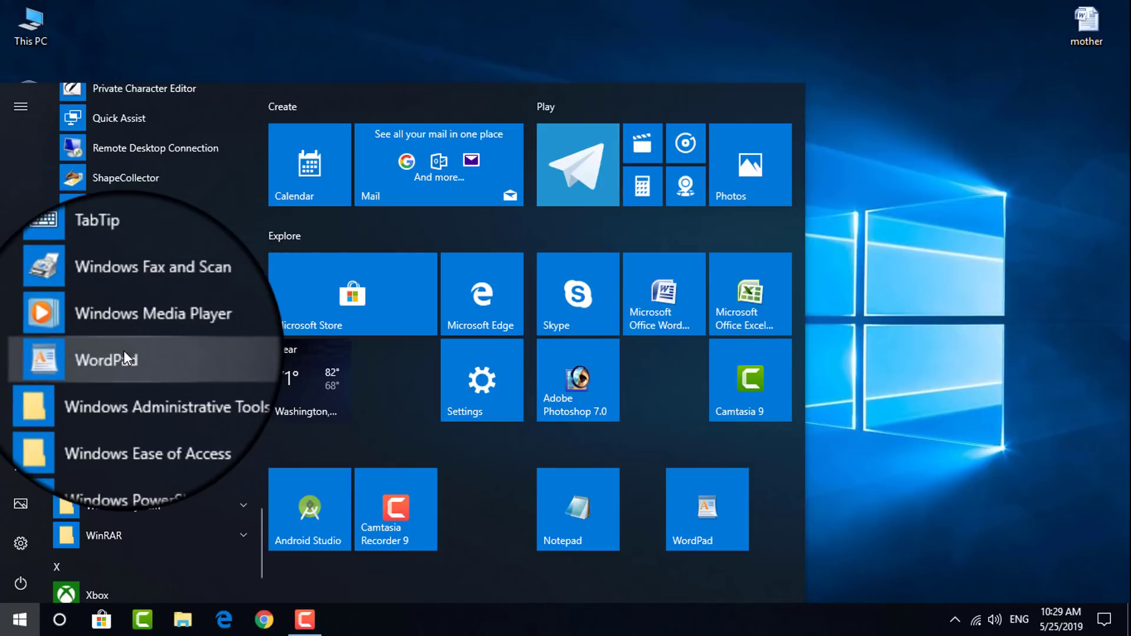
Open Command Prompt from the Windows System folder in the app list, and close it after moving its window
{"action": "left_click", "coordinate": [220, 508]}
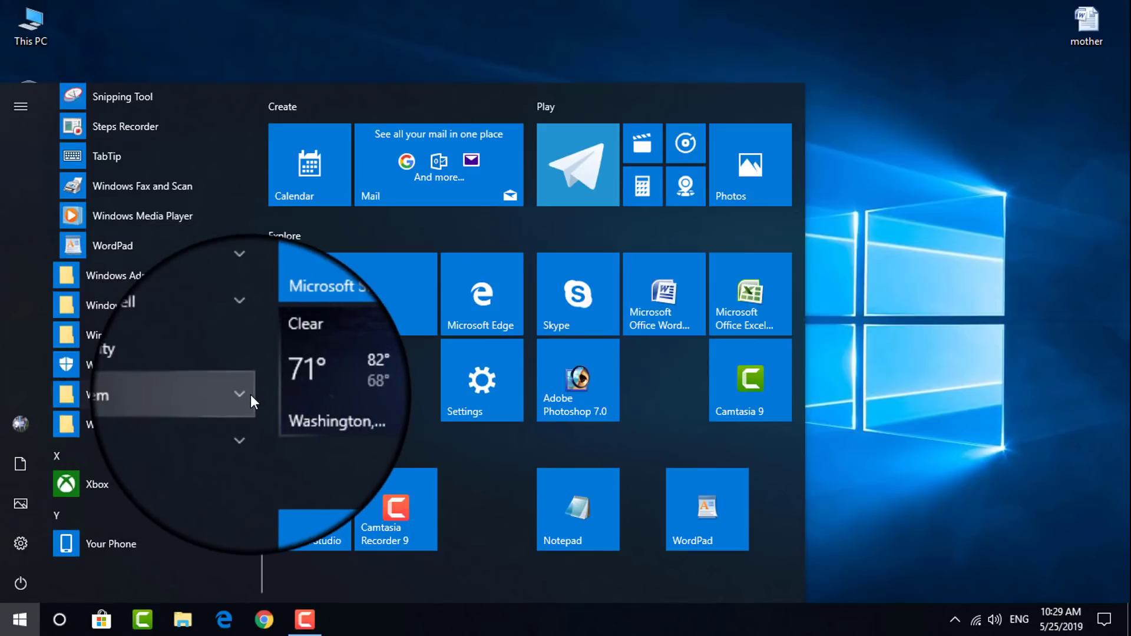
{"action": "left_click", "coordinate": [135, 363]}
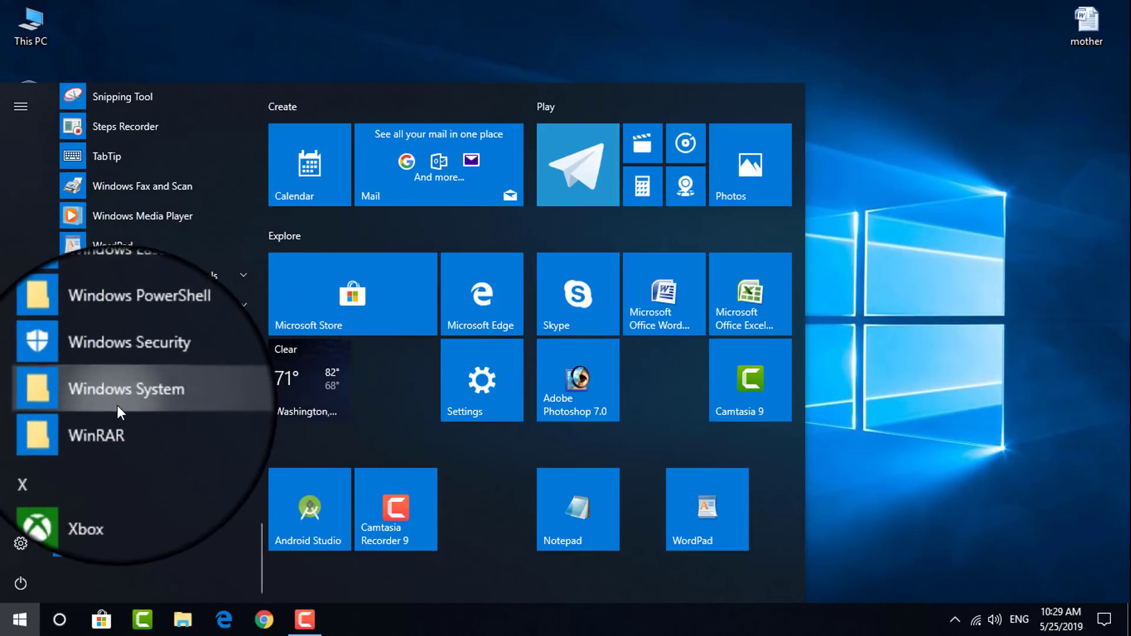
{"action": "left_click", "coordinate": [232, 395]}
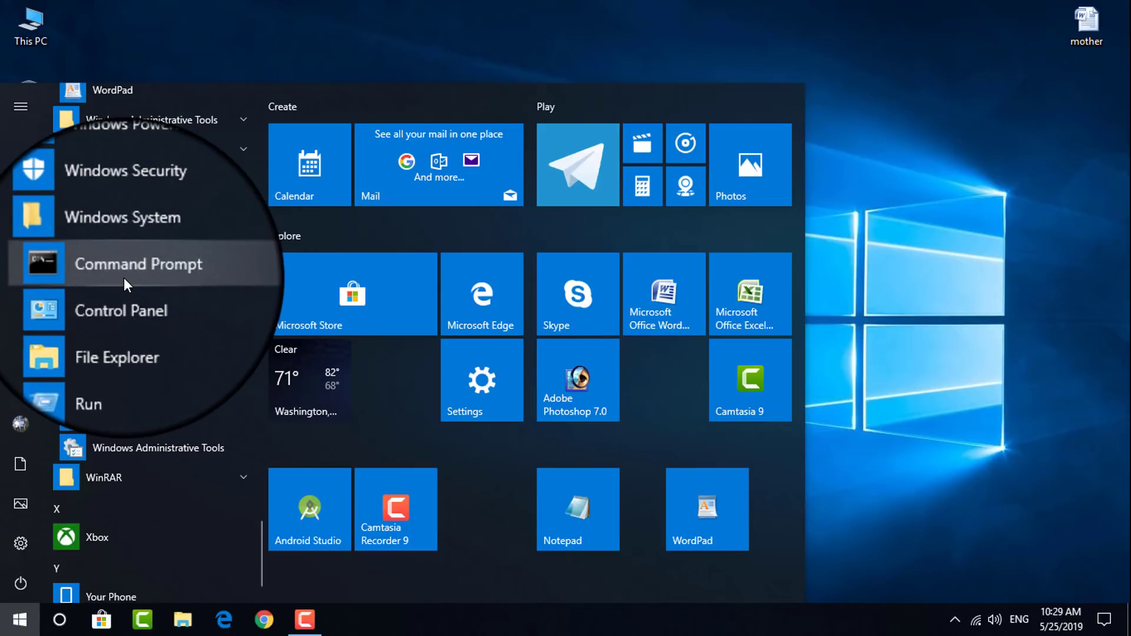
{"action": "left_click", "coordinate": [124, 278]}
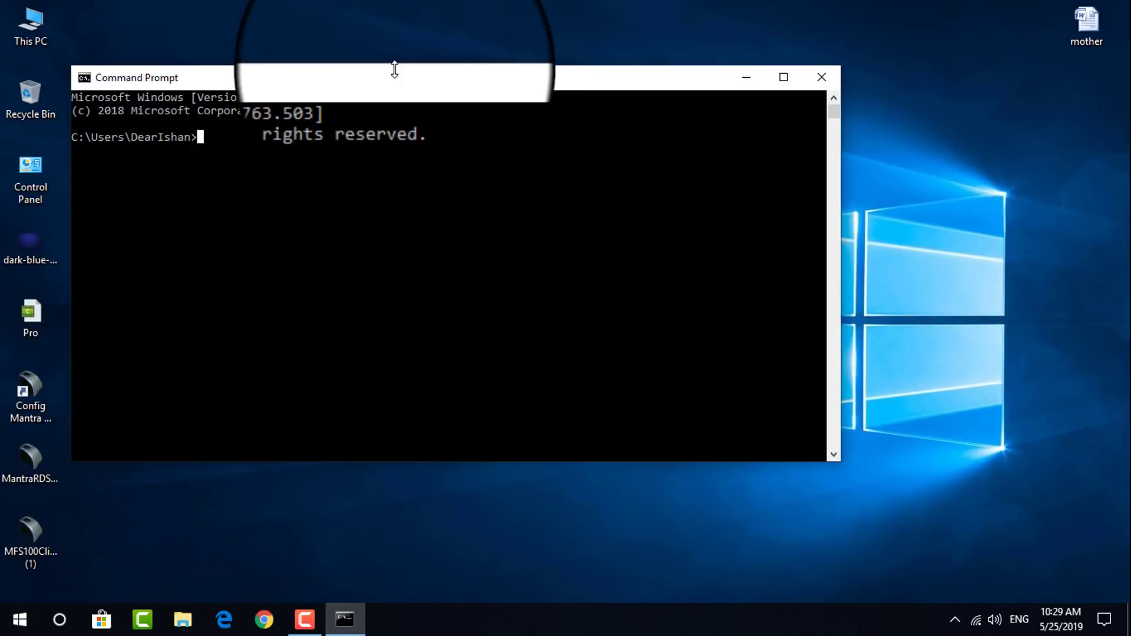
{"action": "left_click_drag", "start_coordinate": [391, 81], "coordinate": [557, 91]}
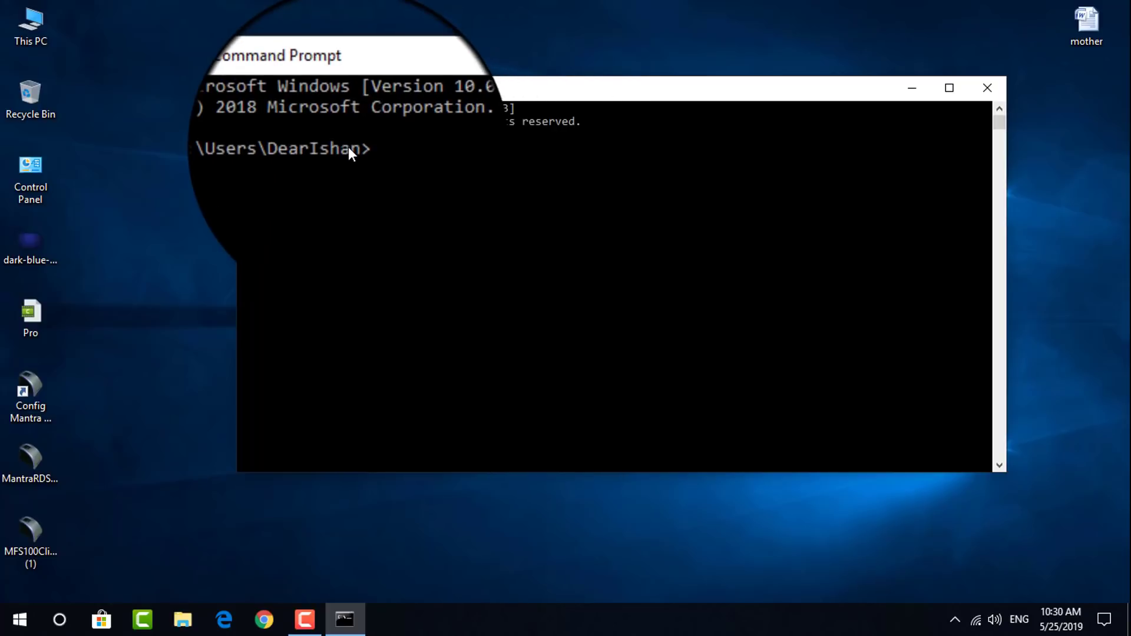
{"action": "left_click", "coordinate": [988, 88]}
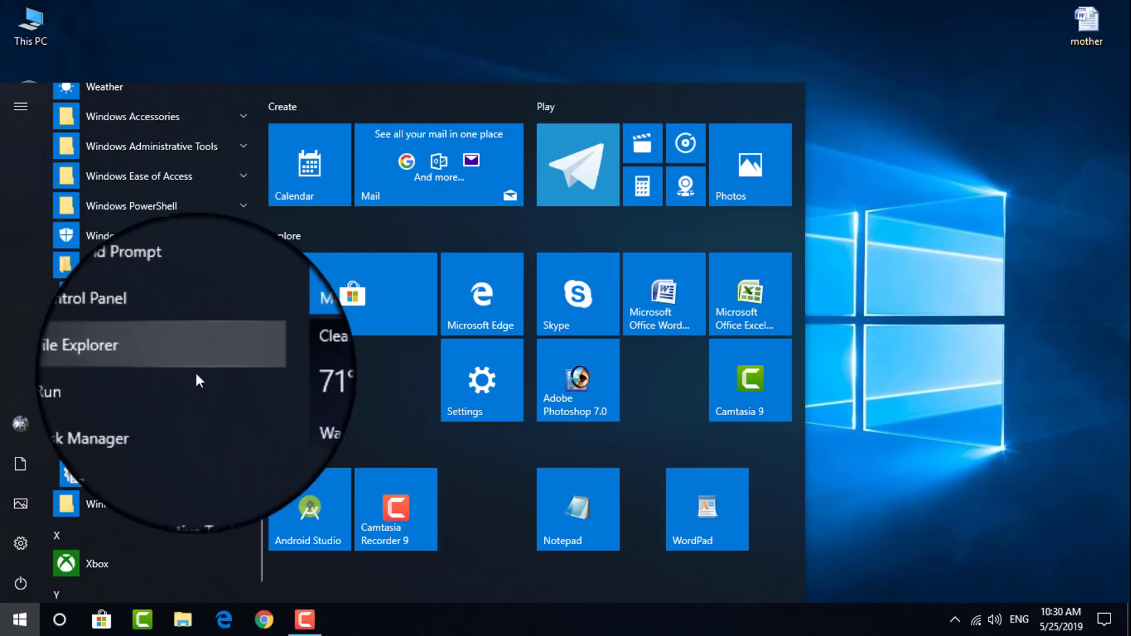
Open the Run dialog from the Windows System folder in the Start menu's app list
{"action": "left_click", "coordinate": [121, 386]}
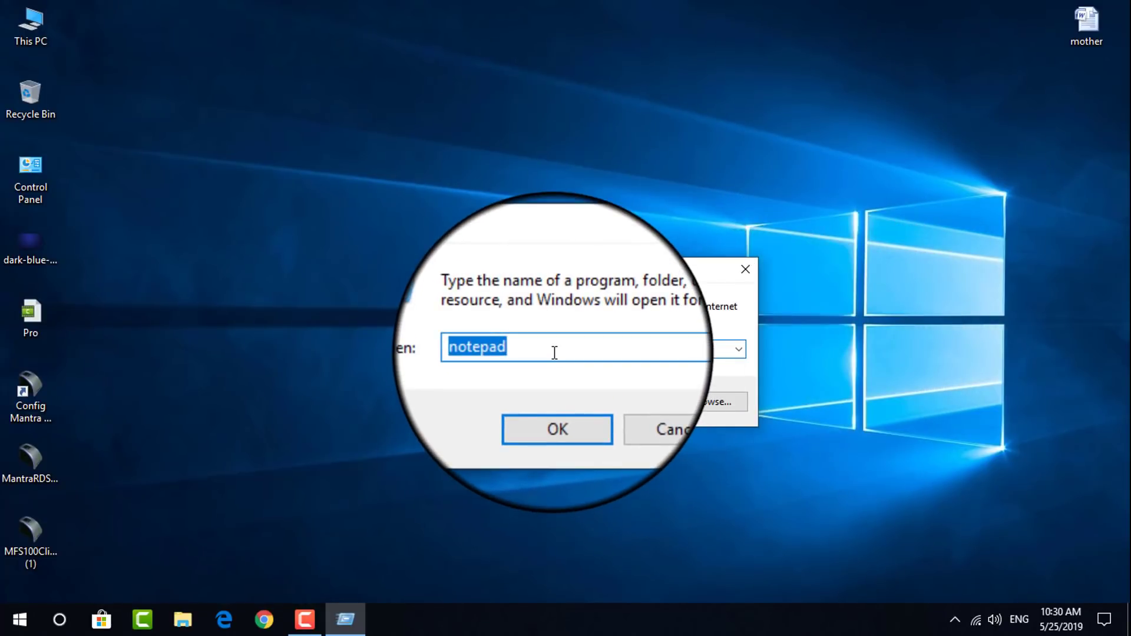
Launch Notepad from the Run dialog and close its empty window
{"action": "key", "text": "Return"}
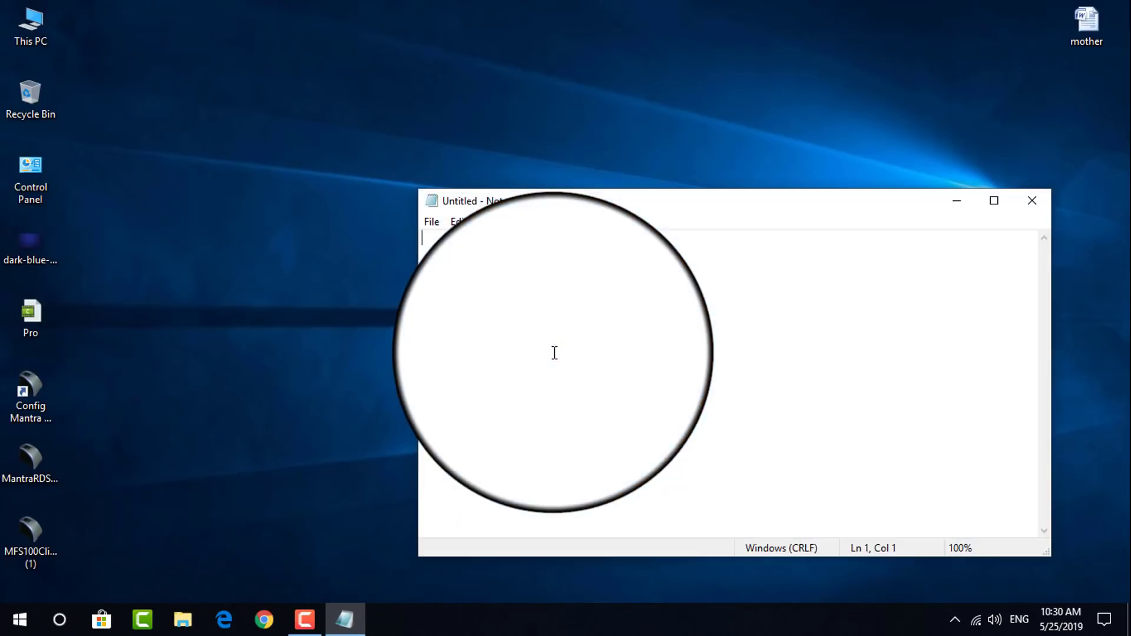
{"action": "left_click", "coordinate": [1041, 200]}
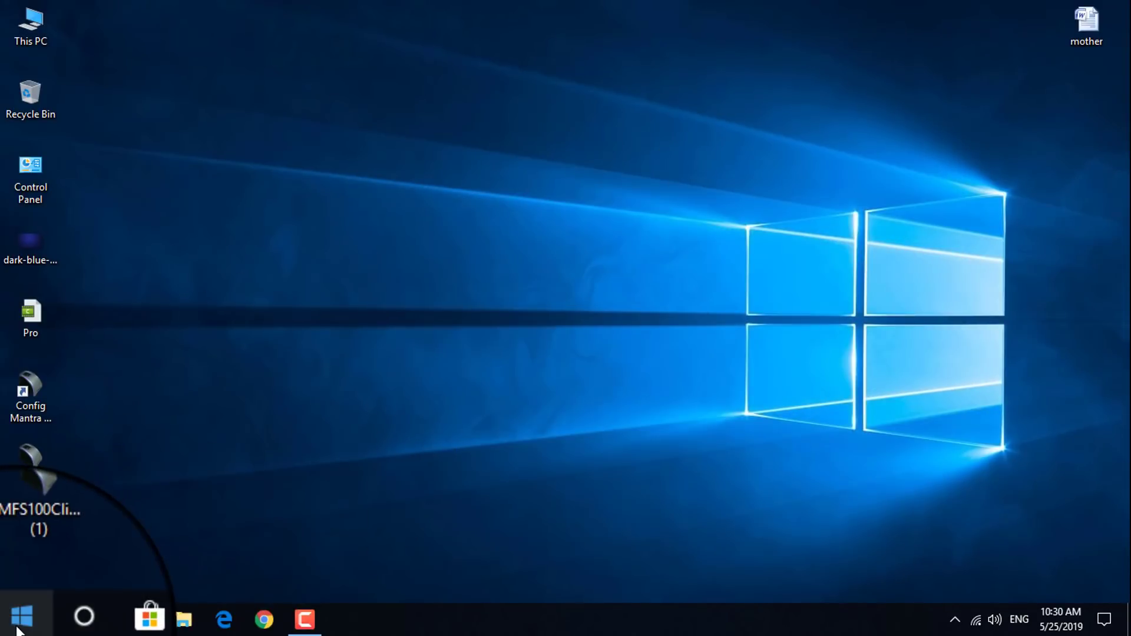
Open the Run dialog by searching for "run", and view its list of previously used commands in mid-screen
{"action": "left_click", "coordinate": [60, 619]}
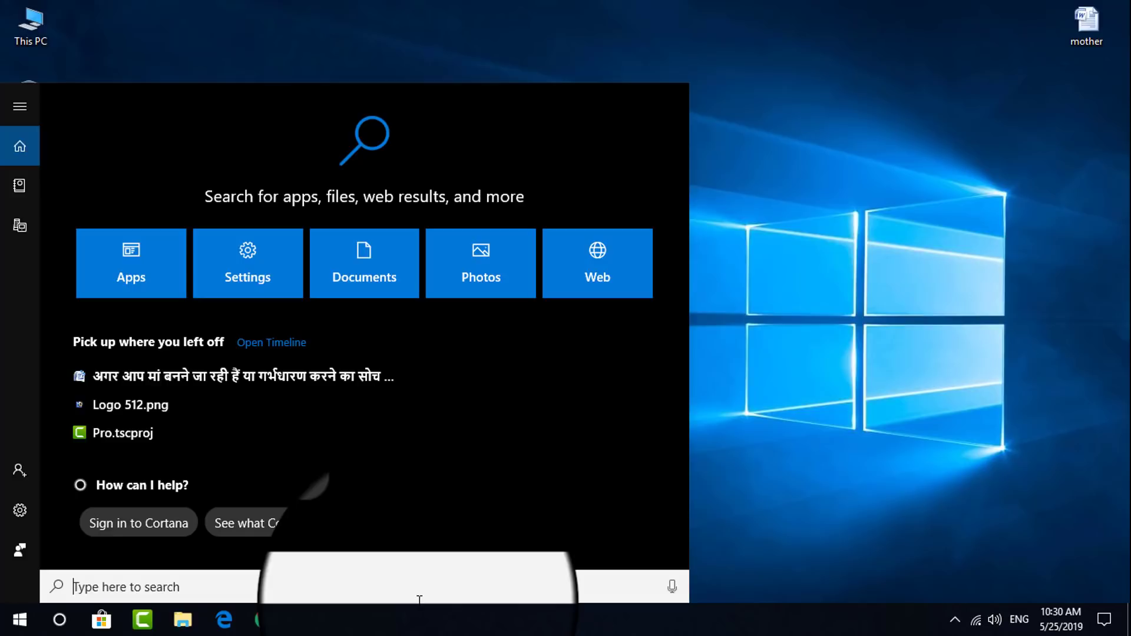
{"action": "type", "text": "run"}
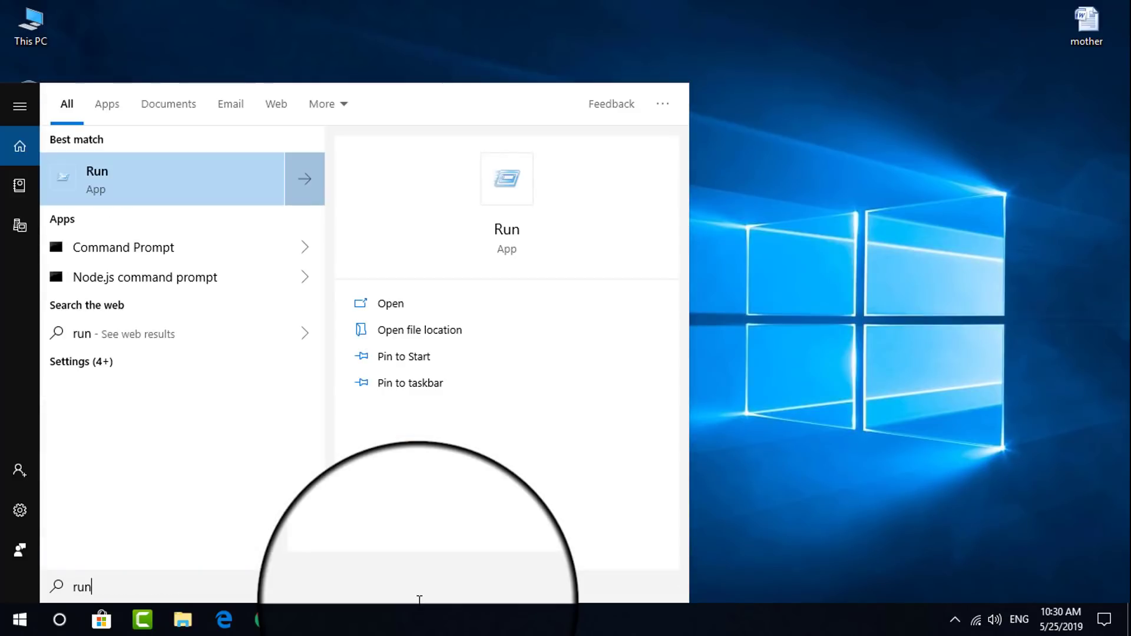
{"action": "key", "text": "Return"}
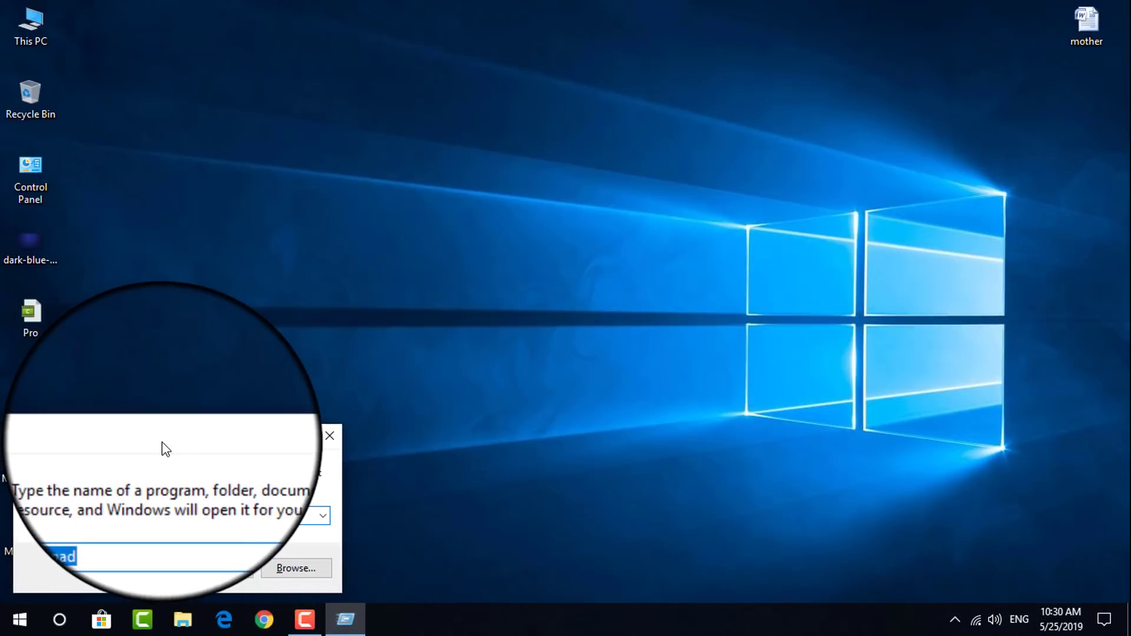
{"action": "left_click_drag", "start_coordinate": [162, 443], "coordinate": [539, 203]}
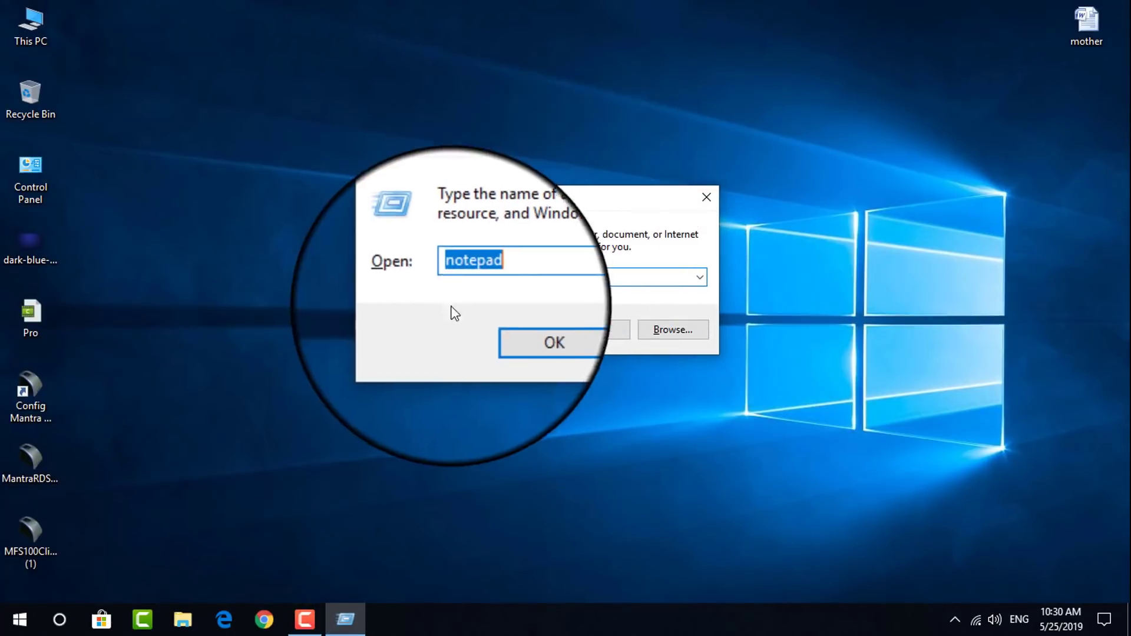
{"action": "left_click", "coordinate": [700, 280]}
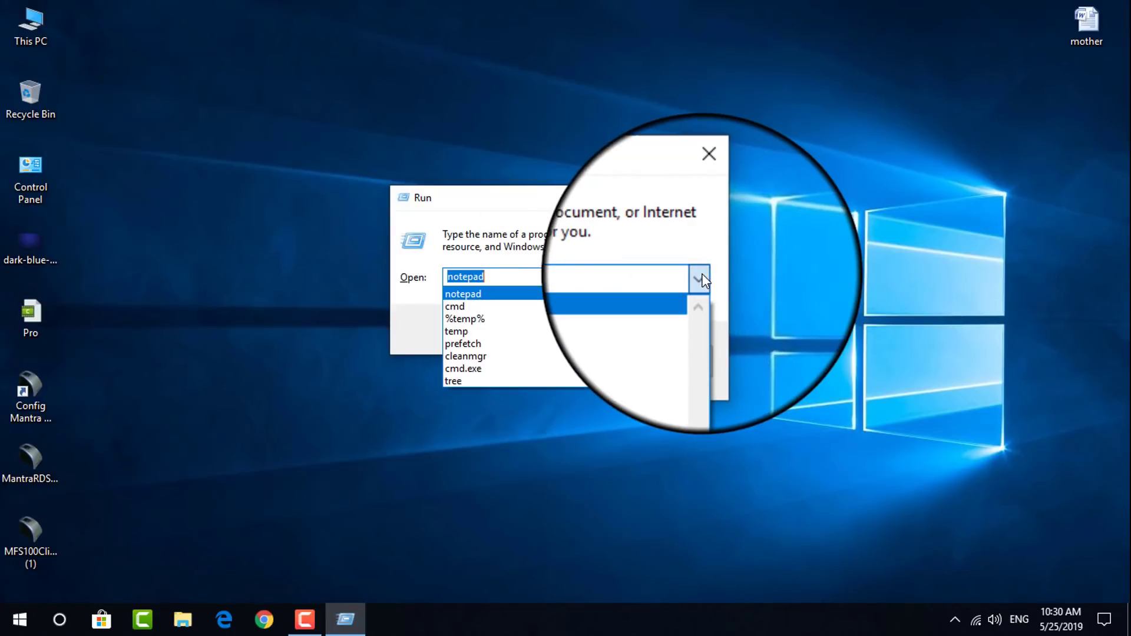
{"action": "left_click", "coordinate": [700, 280]}
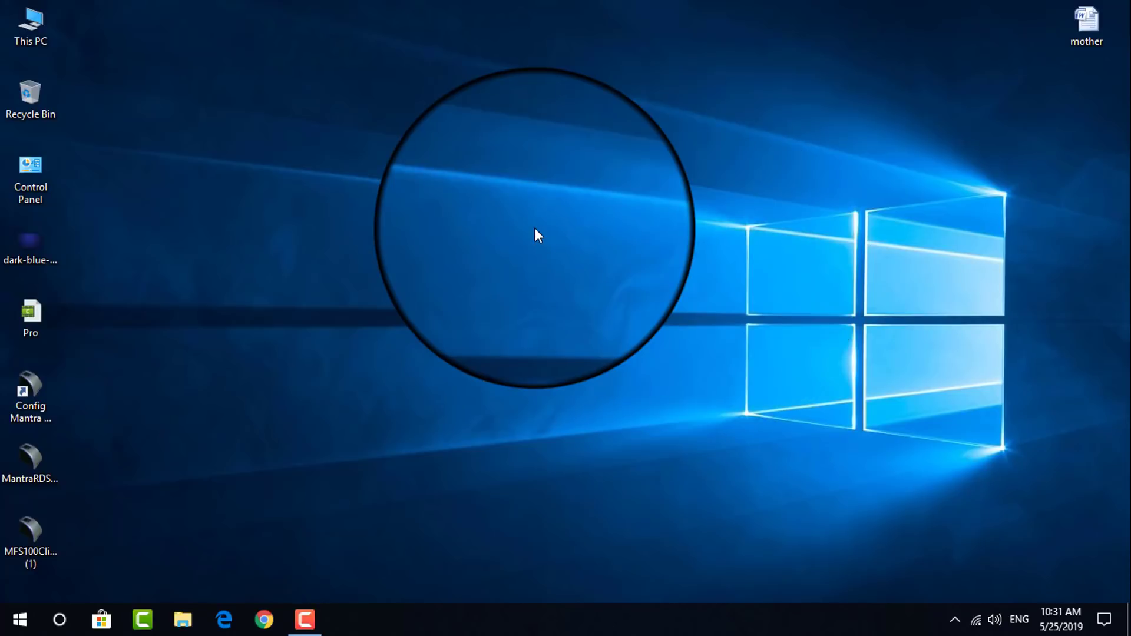
Open the Run dialog directly from the desktop and move it toward the middle of the screen
{"action": "key", "text": "super+r"}
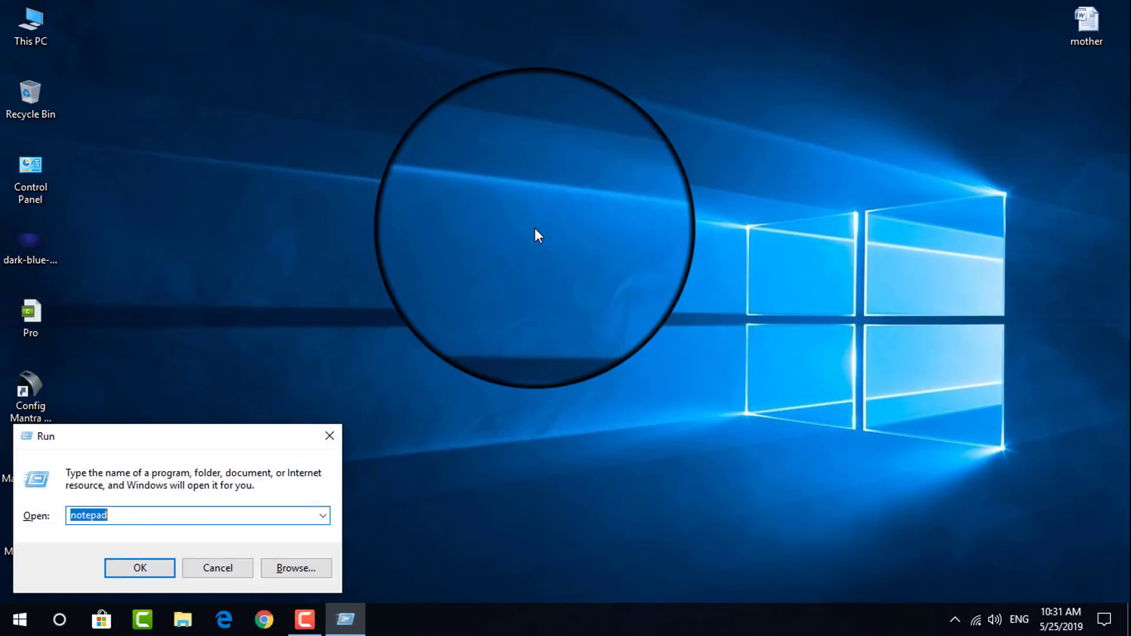
{"action": "left_click_drag", "start_coordinate": [197, 437], "coordinate": [428, 289]}
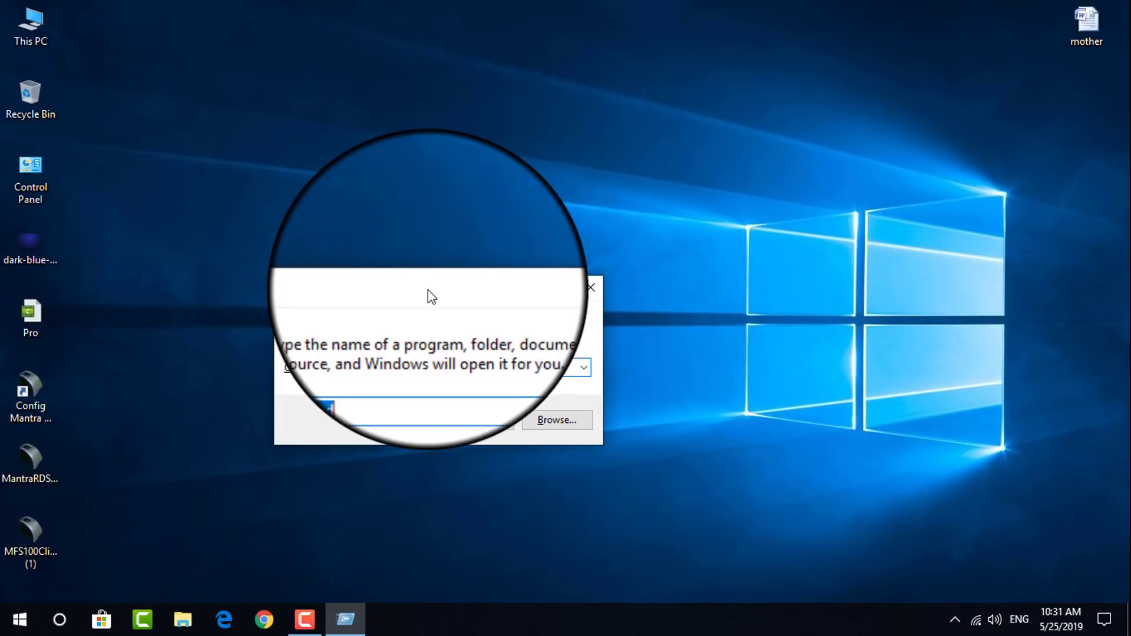
{"action": "left_click_drag", "start_coordinate": [432, 296], "coordinate": [438, 271]}
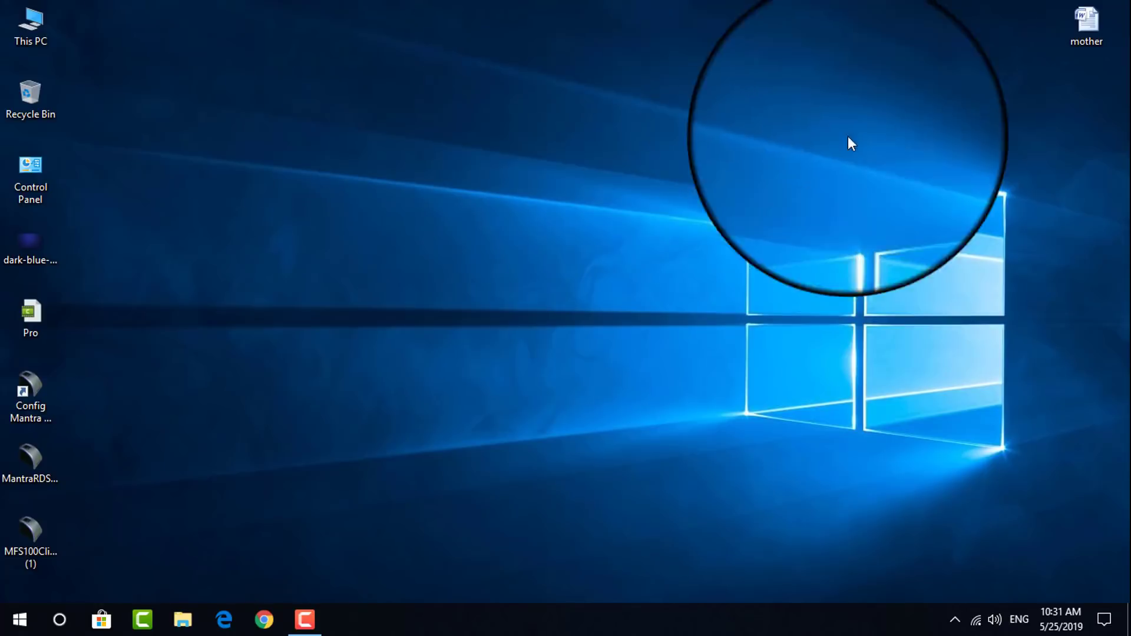
Open This PC from the desktop, close it, and delete its desktop icon
{"action": "double_click", "coordinate": [33, 20]}
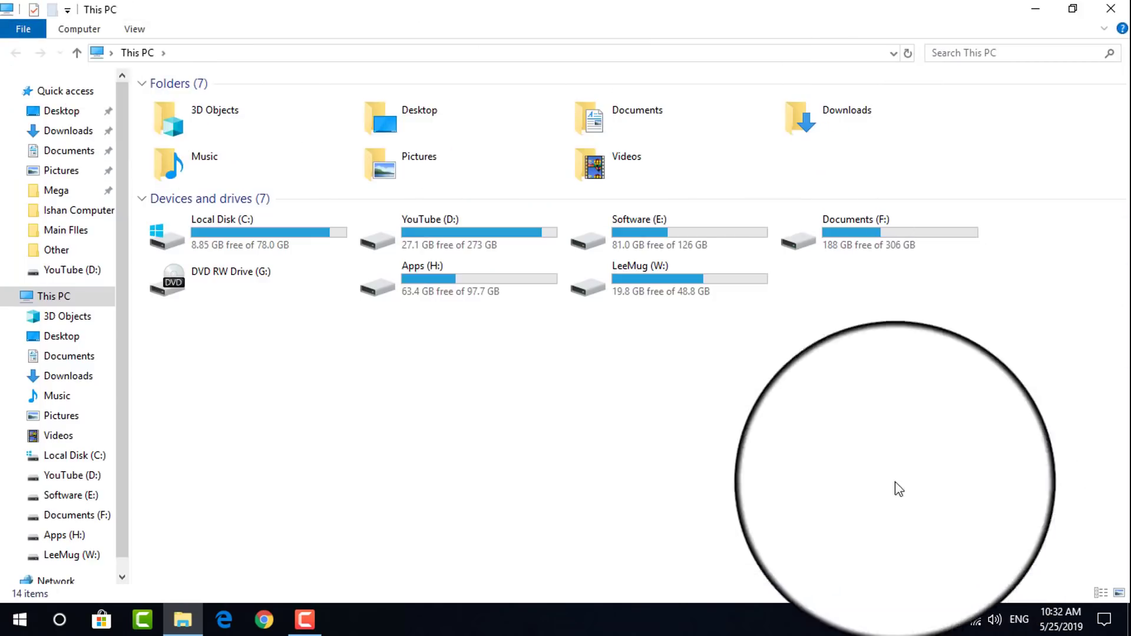
{"action": "left_click", "coordinate": [1115, 8]}
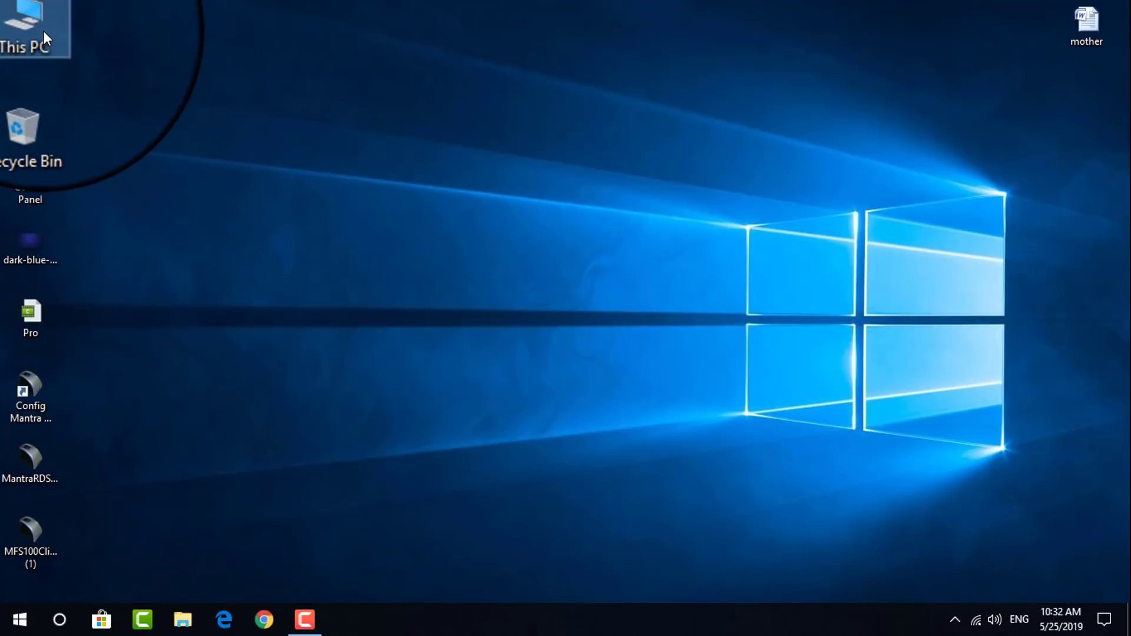
{"action": "key", "text": "Delete"}
{"action": "key", "text": "Return"}
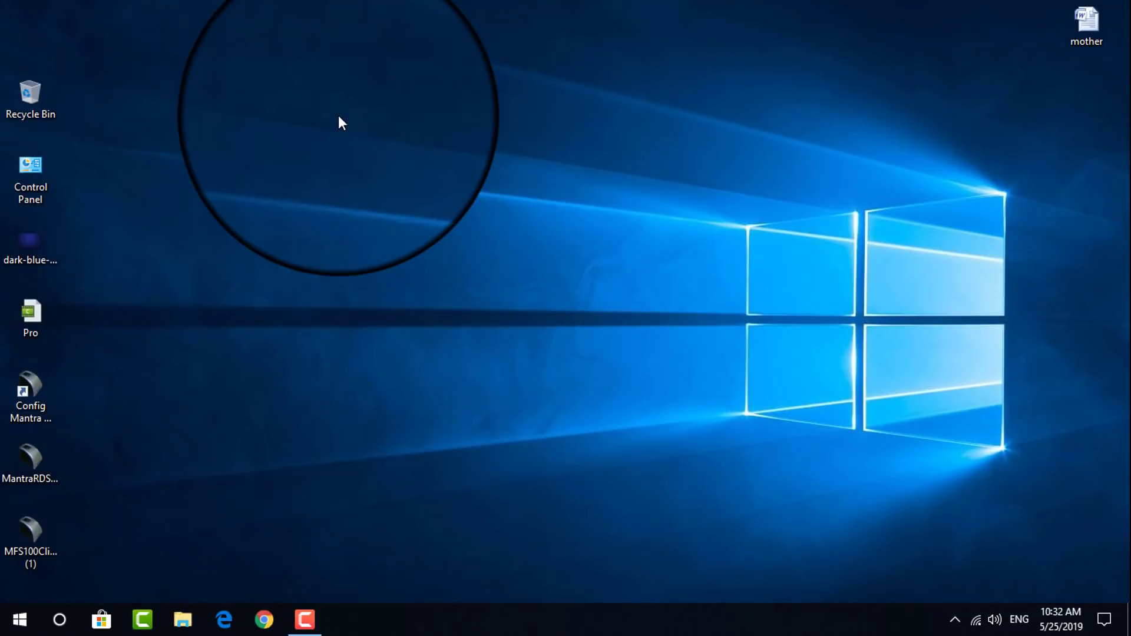
Add a This PC shortcut to the desktop from the Start menu's Windows System folder and place it above the Recycle Bin
{"action": "left_click", "coordinate": [23, 622]}
{"action": "scroll", "coordinate": [183, 434], "scroll_direction": "down", "scroll_amount": 8}
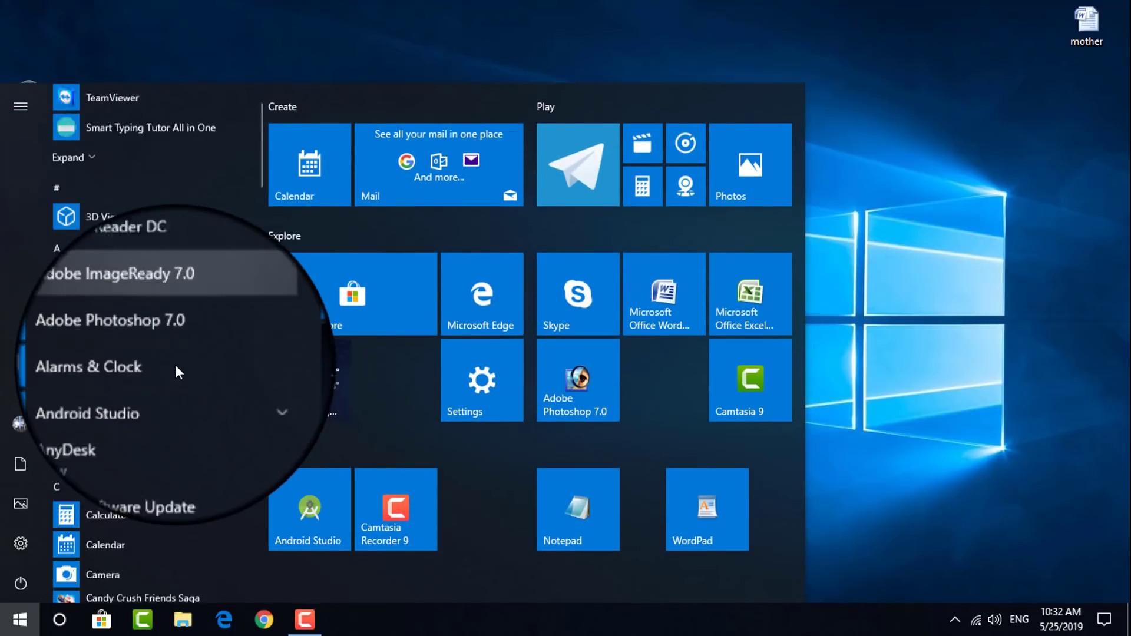
{"action": "scroll", "coordinate": [180, 399], "scroll_direction": "down", "scroll_amount": 15}
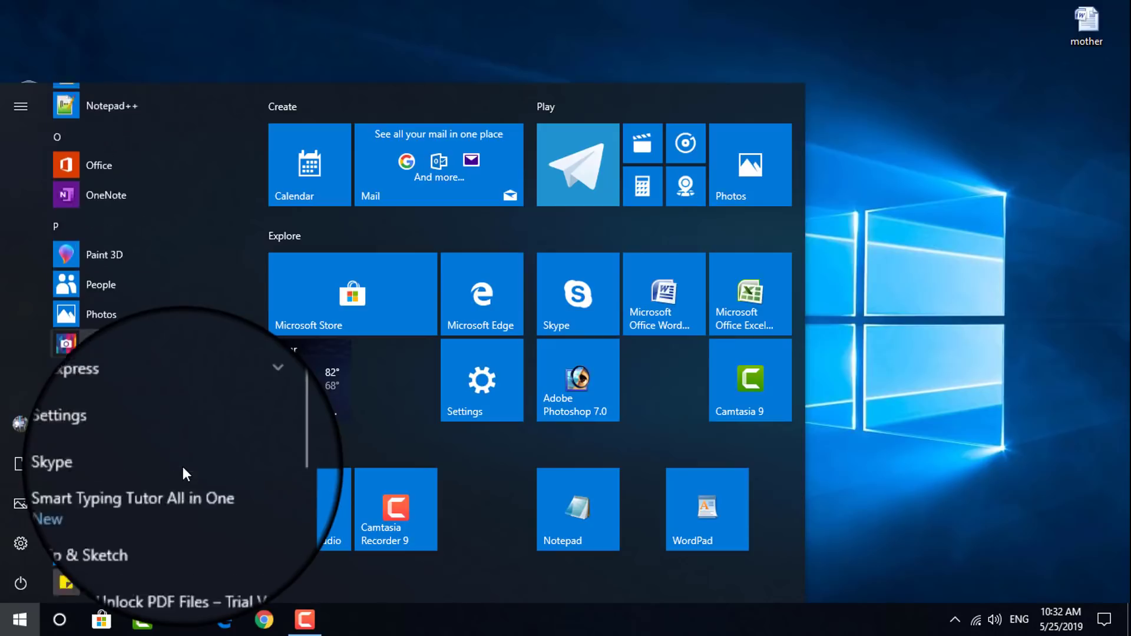
{"action": "scroll", "coordinate": [183, 467], "scroll_direction": "down", "scroll_amount": 10}
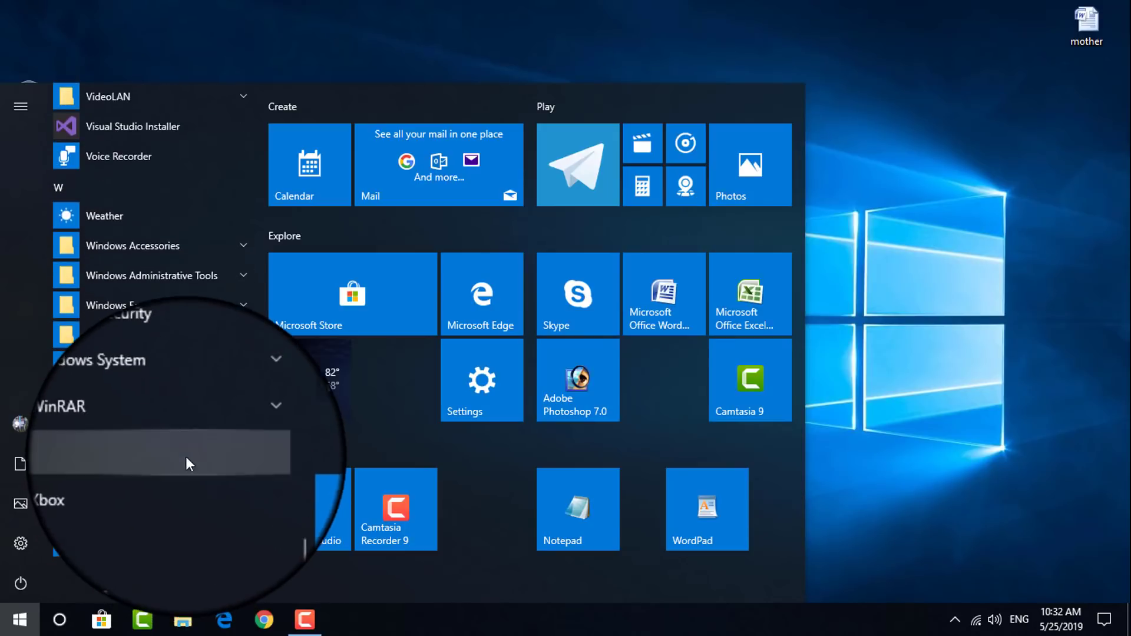
{"action": "left_click", "coordinate": [203, 401]}
{"action": "scroll", "coordinate": [193, 475], "scroll_direction": "down", "scroll_amount": 4}
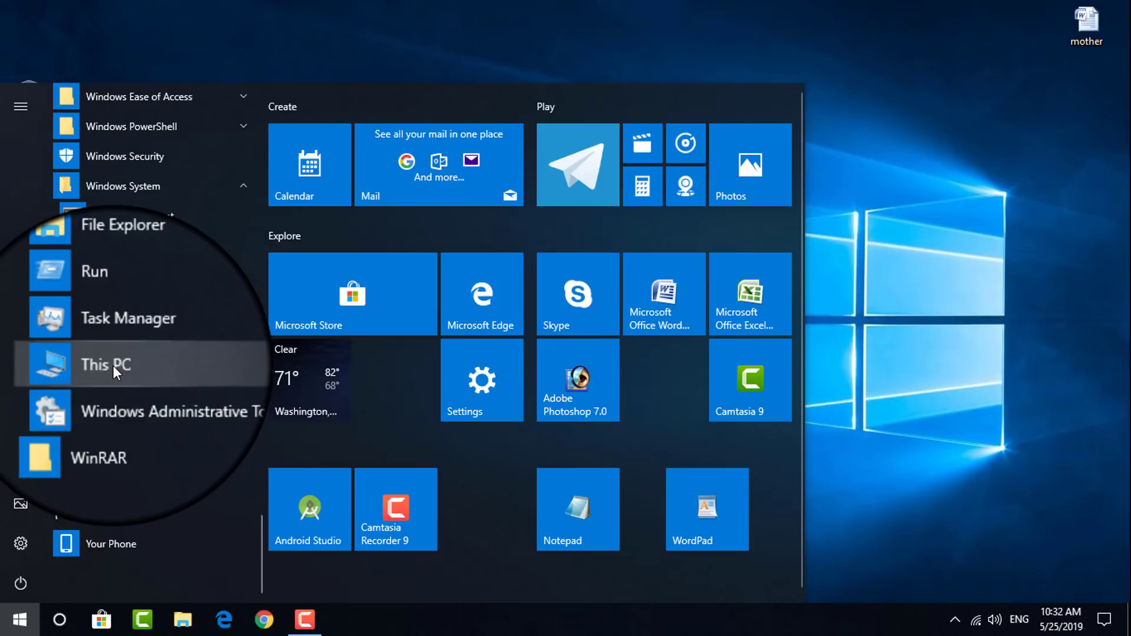
{"action": "left_click_drag", "start_coordinate": [113, 365], "coordinate": [935, 106]}
{"action": "left_click", "coordinate": [930, 151]}
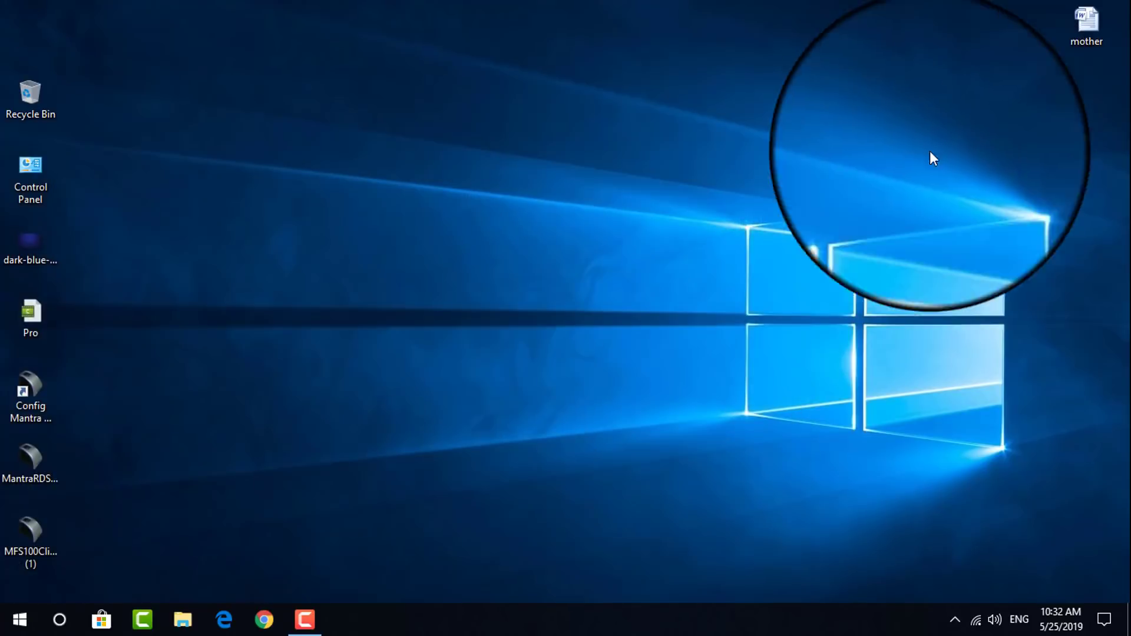
{"action": "left_click_drag", "start_coordinate": [969, 26], "coordinate": [35, 31]}
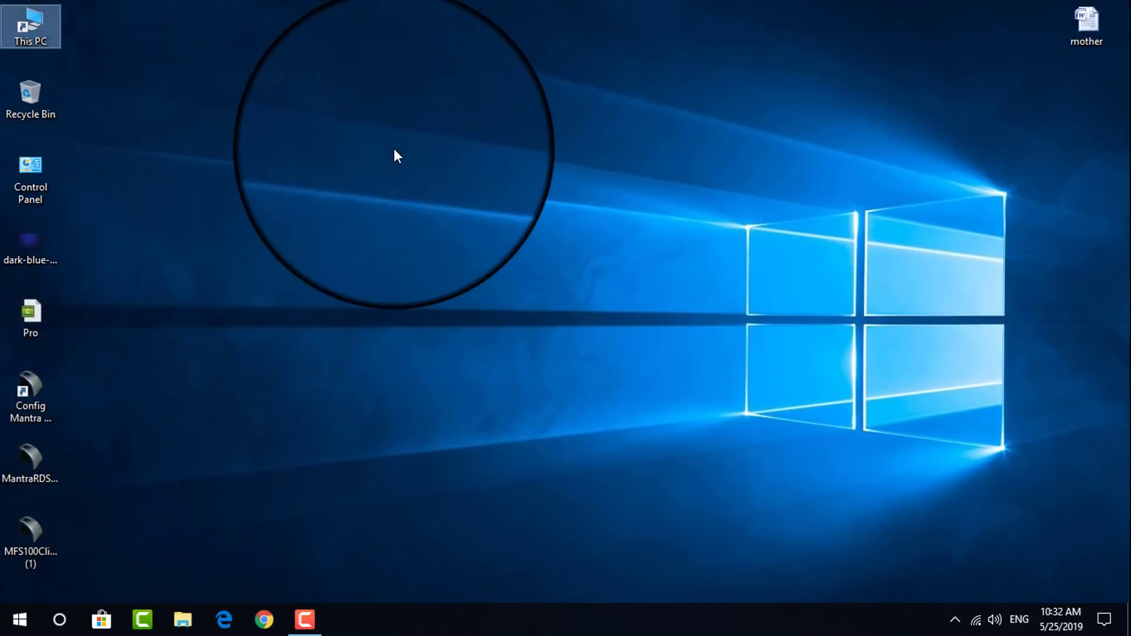
{"action": "right_click", "coordinate": [394, 148]}
Open Microsoft Store from its Start menu tile and browse the home page, including more of the Favorite apps & games
{"action": "key", "text": "super"}
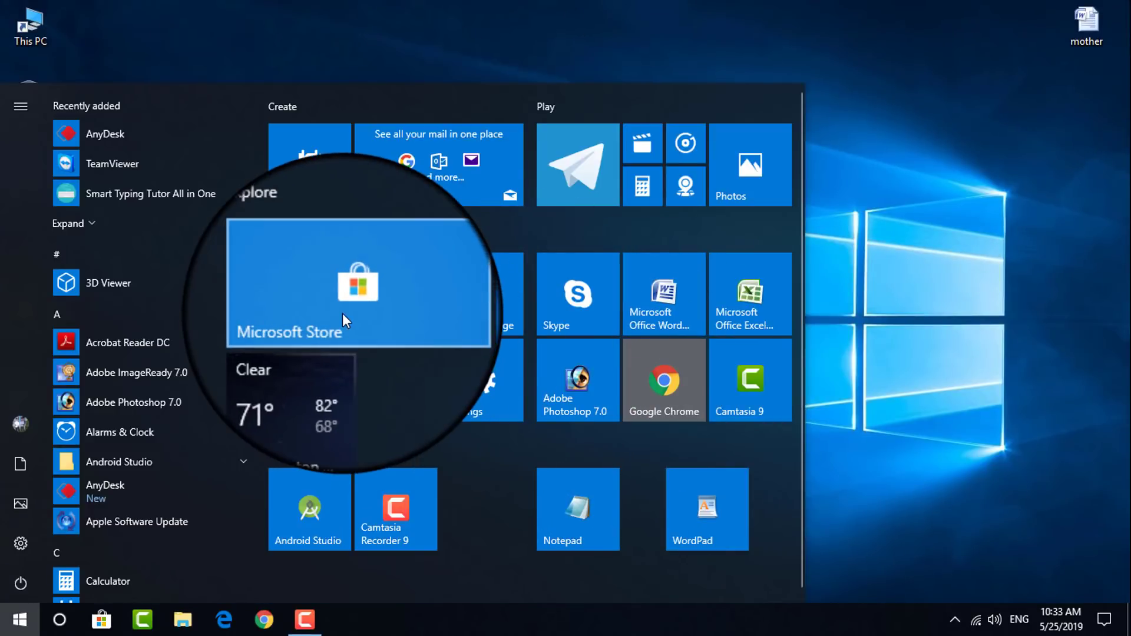
{"action": "left_click", "coordinate": [391, 295]}
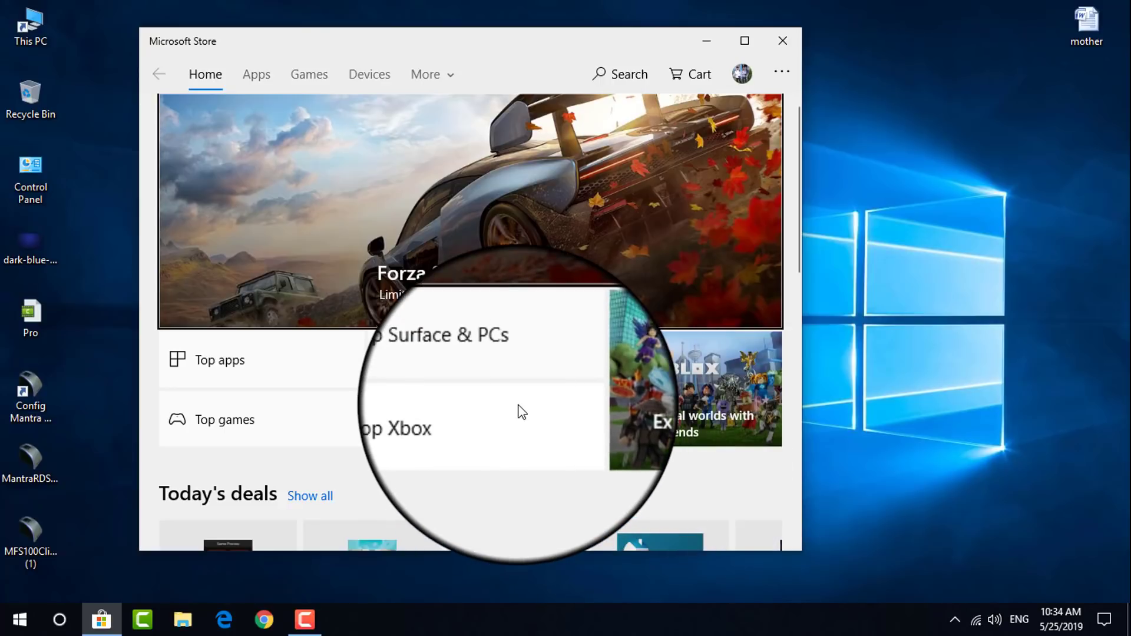
{"action": "scroll", "coordinate": [479, 251], "scroll_direction": "down", "scroll_amount": 5}
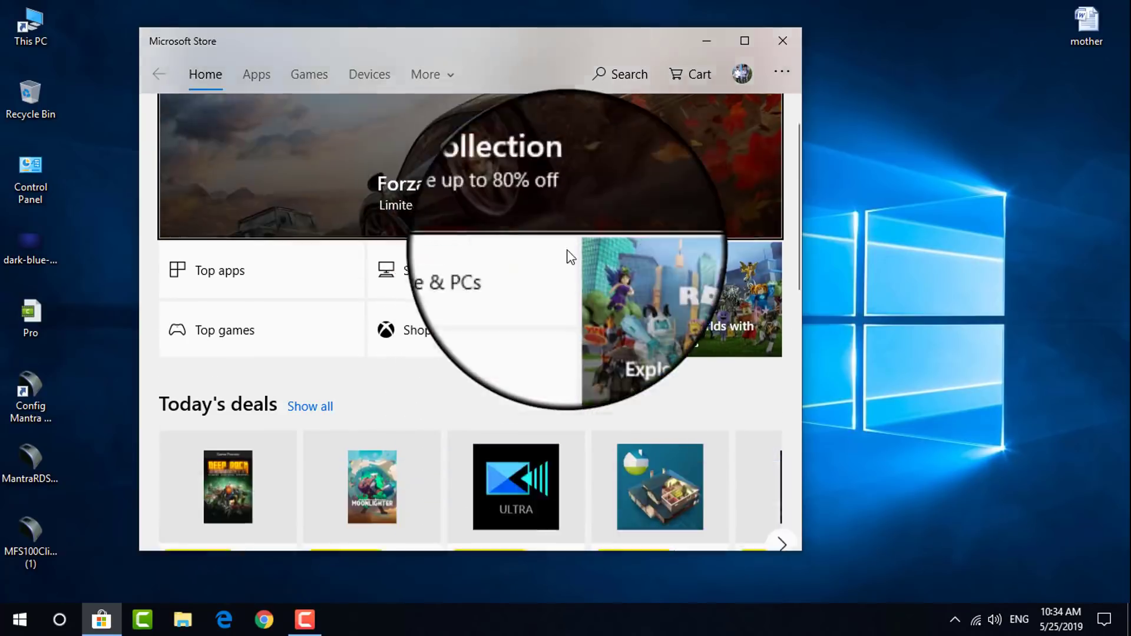
{"action": "scroll", "coordinate": [643, 338], "scroll_direction": "down", "scroll_amount": 5}
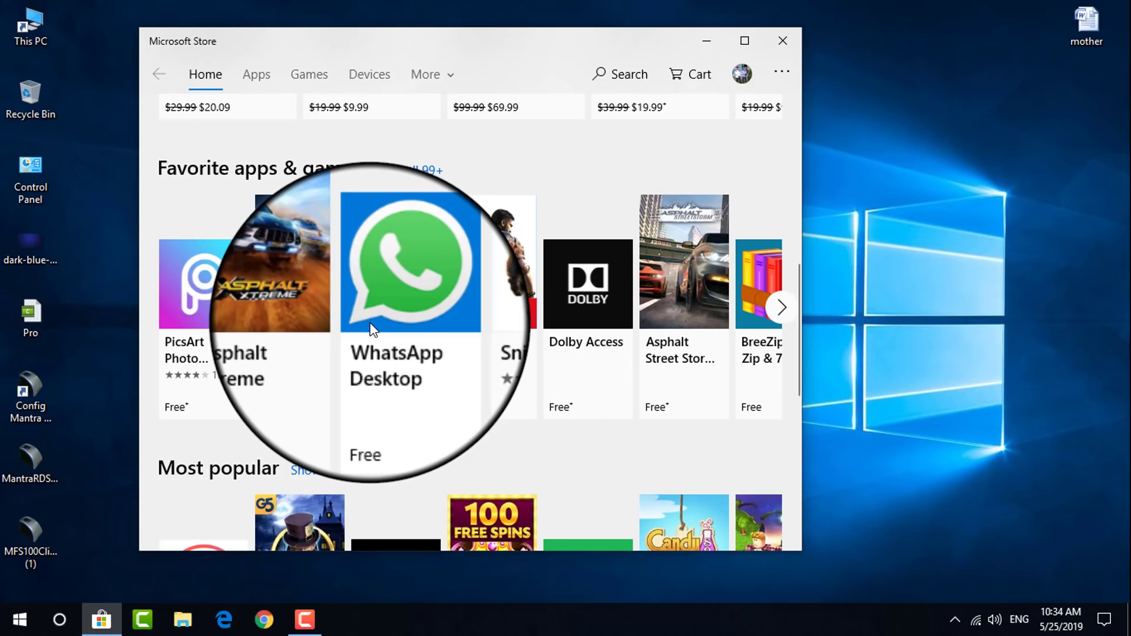
{"action": "left_click", "coordinate": [782, 307]}
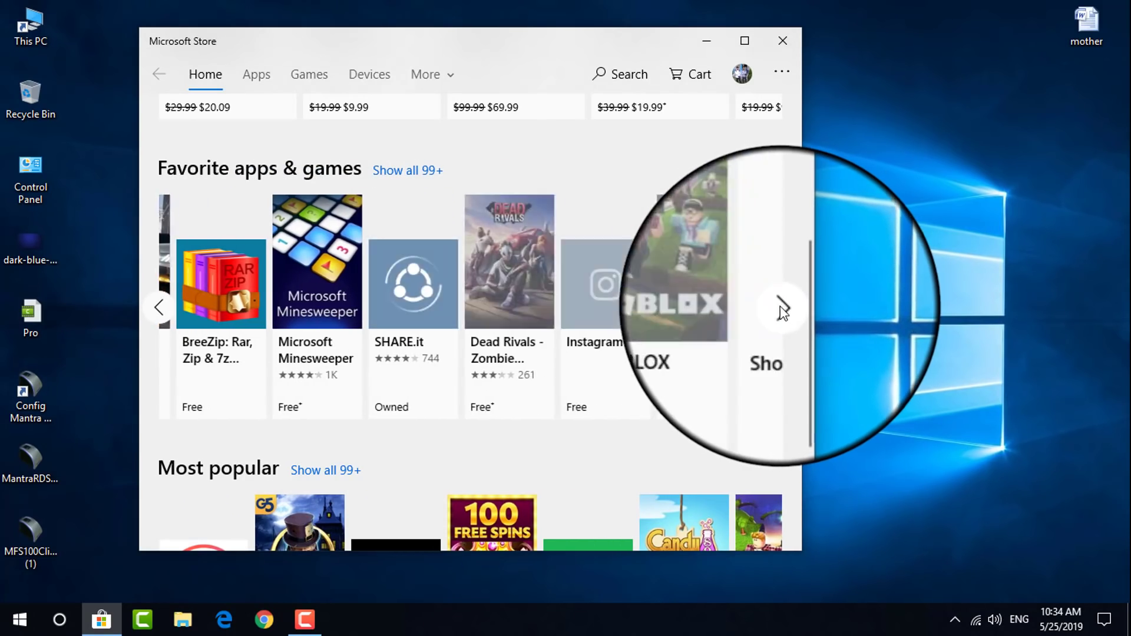
{"action": "scroll", "coordinate": [611, 310], "scroll_direction": "down", "scroll_amount": 5}
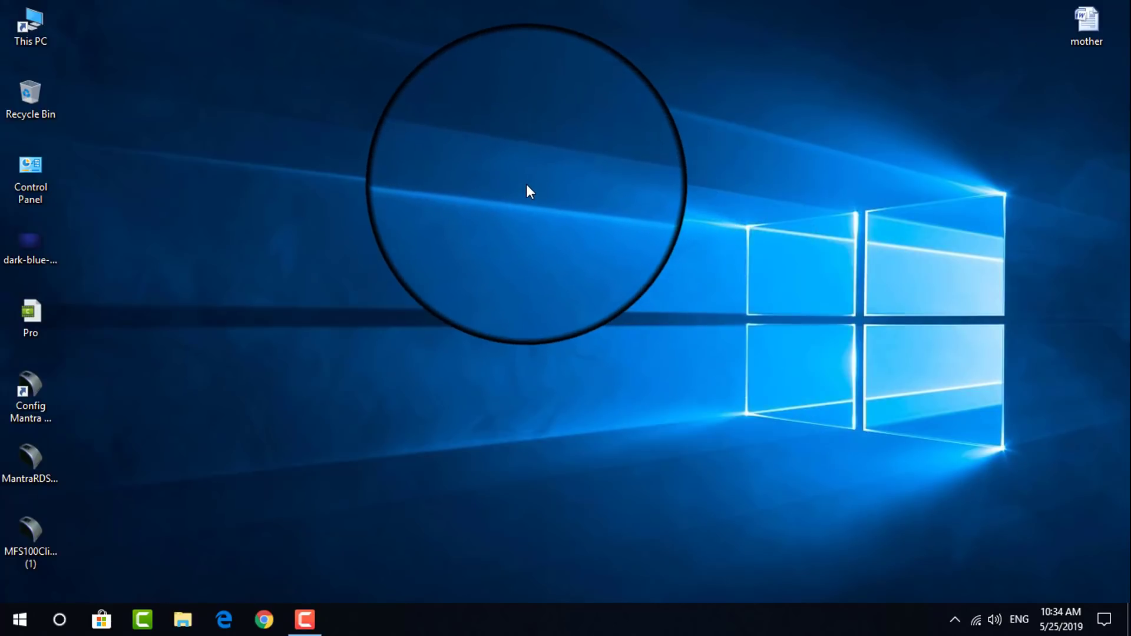
Set the desktop icons to medium size
{"action": "right_click", "coordinate": [525, 184]}
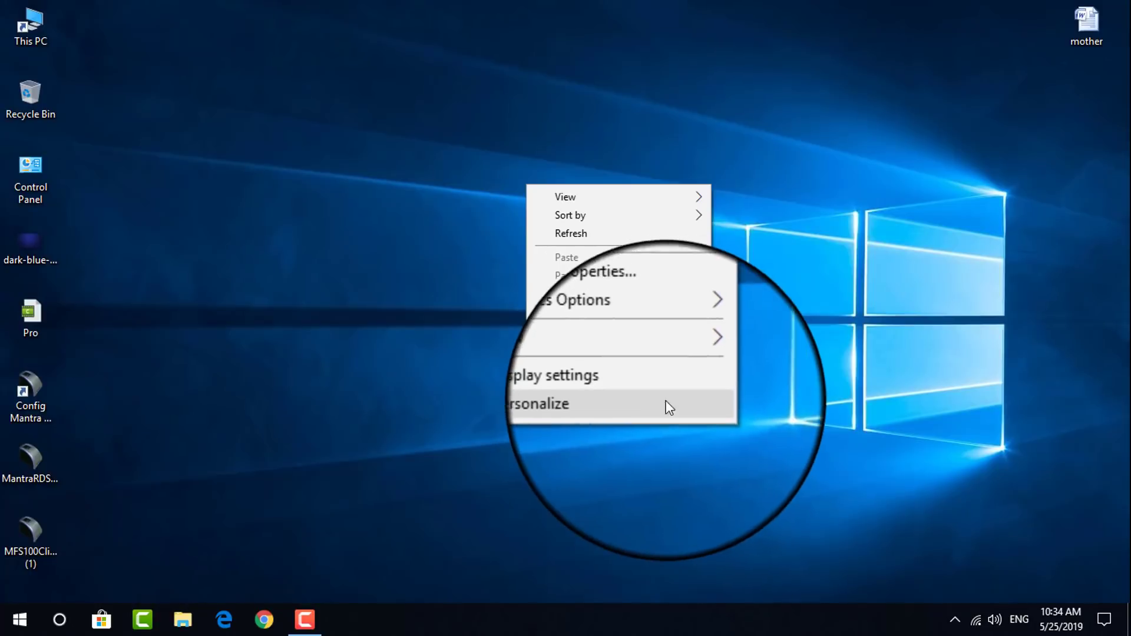
{"action": "mouse_move", "coordinate": [635, 204]}
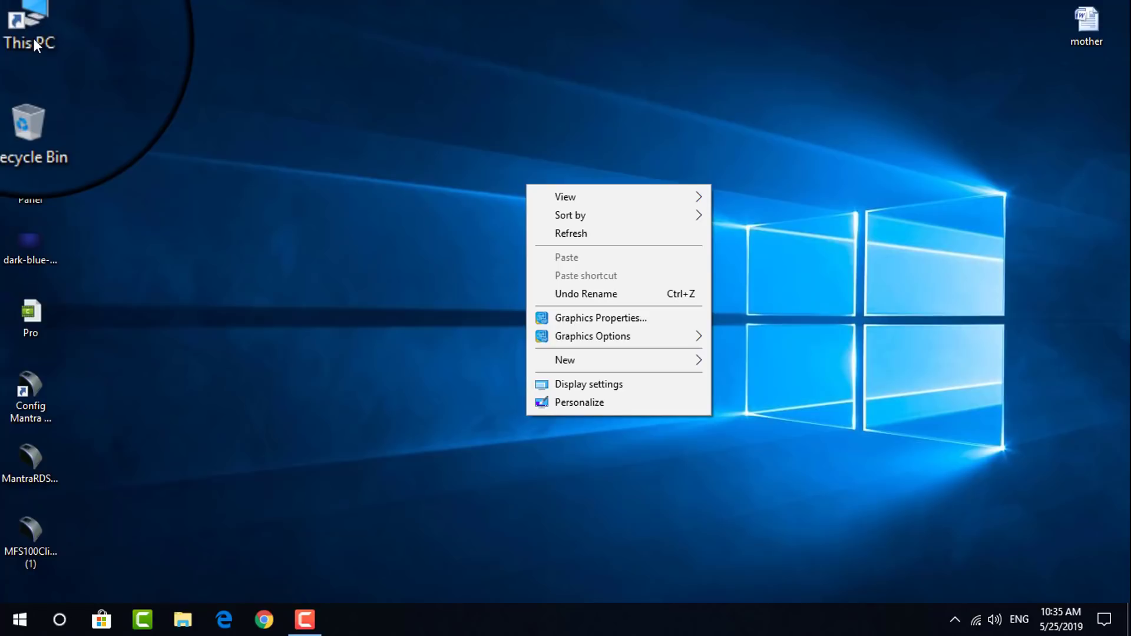
{"action": "mouse_move", "coordinate": [599, 196]}
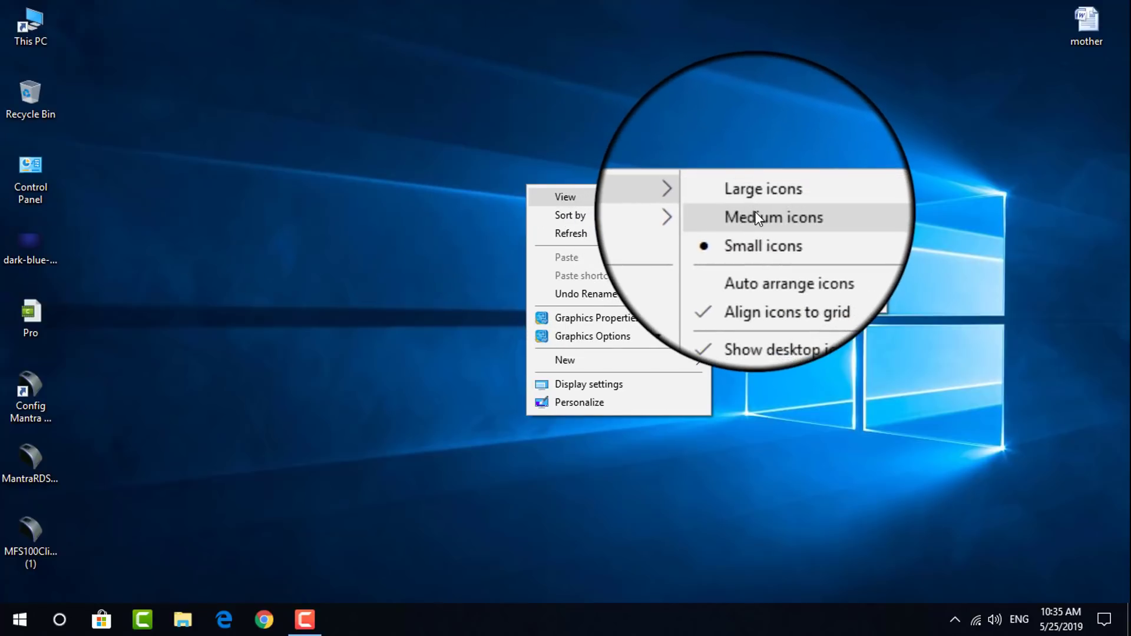
{"action": "left_click", "coordinate": [756, 215]}
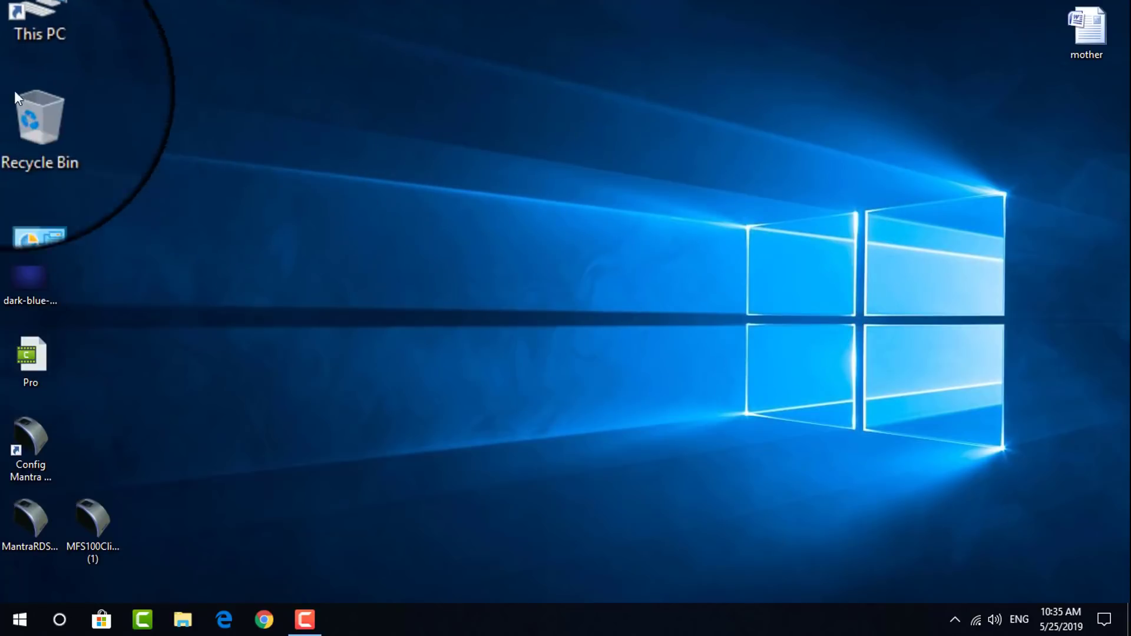
Set the desktop icons to large size
{"action": "right_click", "coordinate": [263, 112]}
{"action": "mouse_move", "coordinate": [389, 124]}
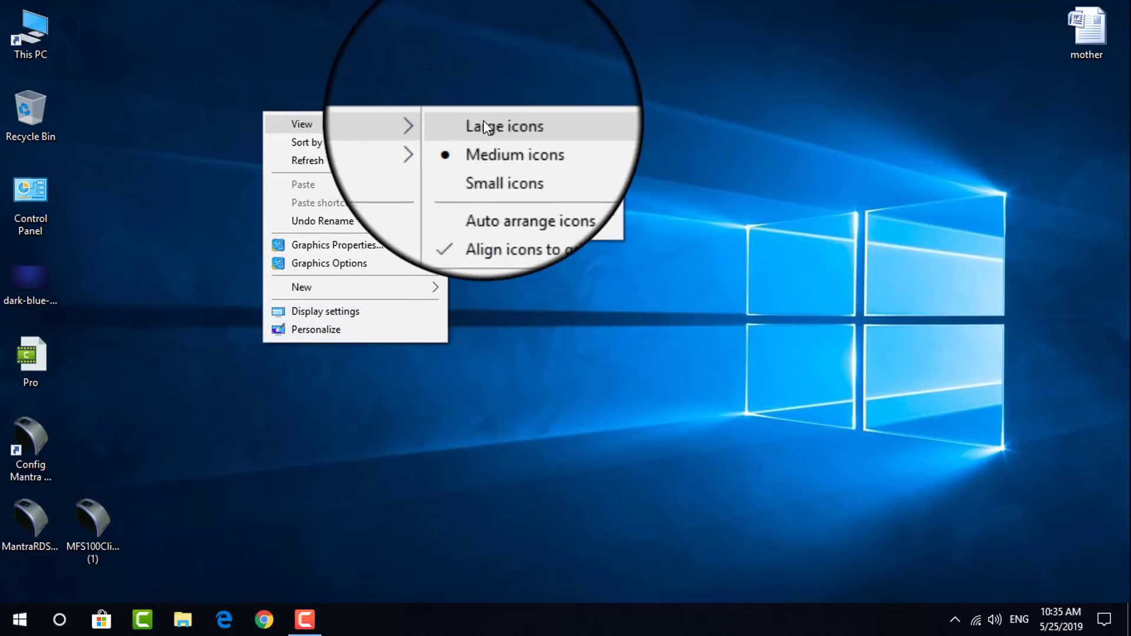
{"action": "left_click", "coordinate": [485, 125]}
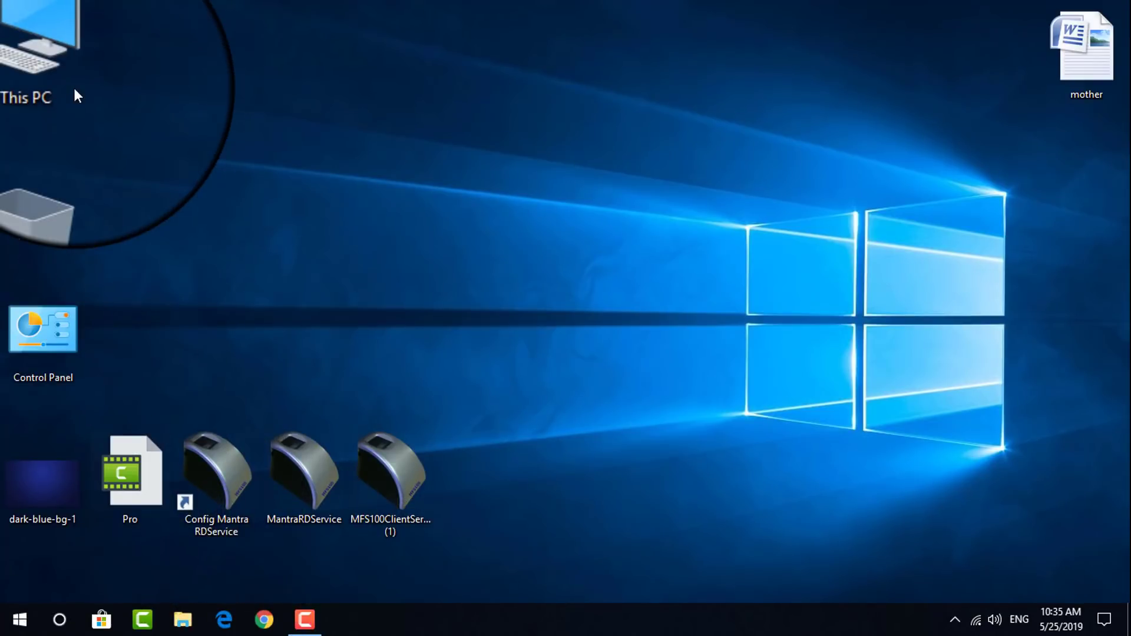
Set the desktop icons to small size
{"action": "right_click", "coordinate": [321, 100]}
{"action": "mouse_move", "coordinate": [361, 112]}
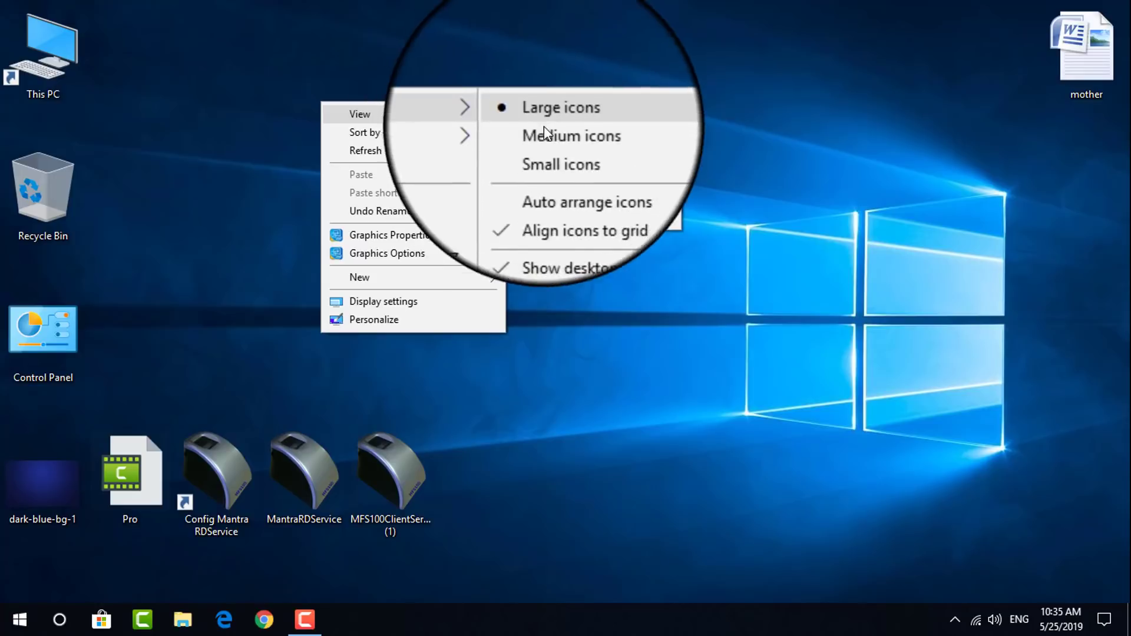
{"action": "left_click", "coordinate": [548, 151]}
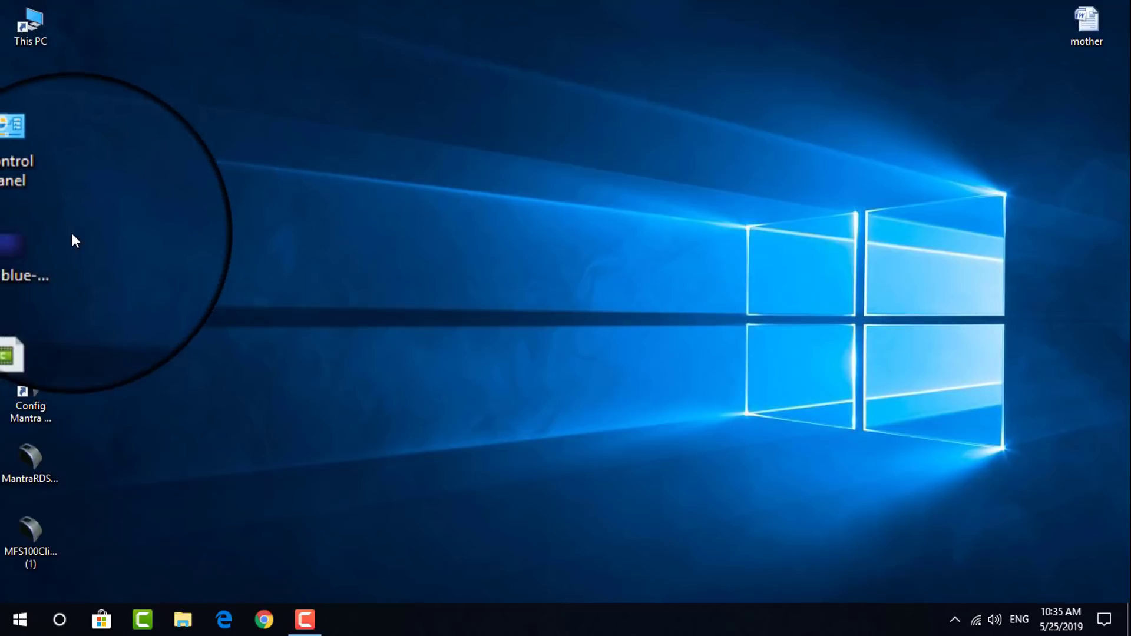
Move the Control Panel icon out of its column to the empty desktop area just above the wallpaper's Windows logo
{"action": "left_click_drag", "start_coordinate": [174, 178], "coordinate": [797, 167]}
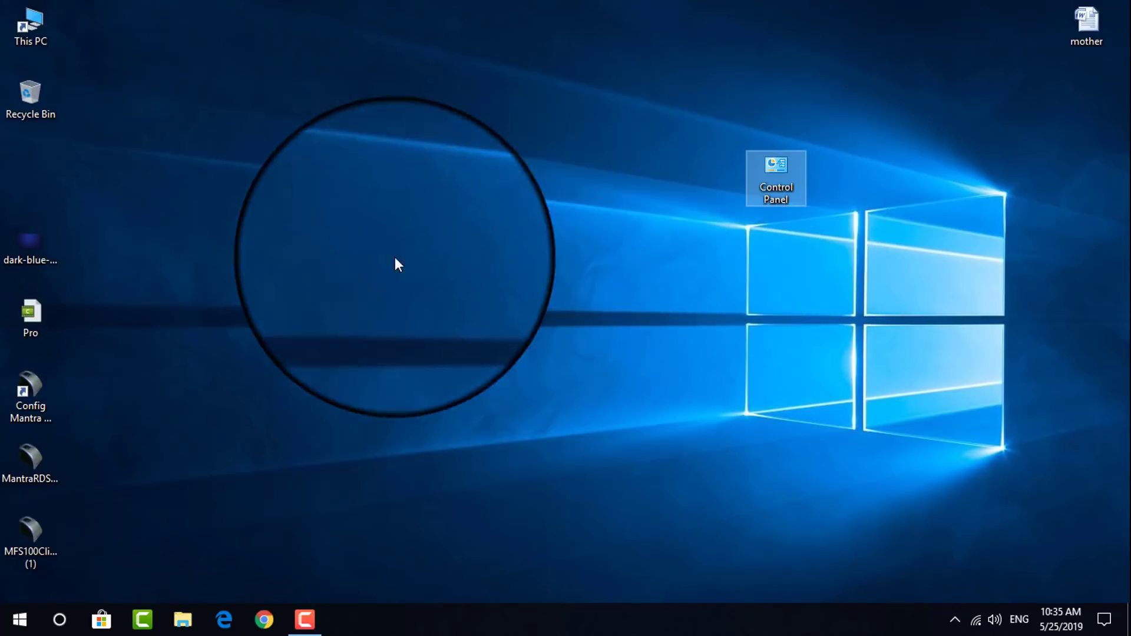
Move the Recycle Bin and Pro icons out of their column into the empty middle area of the desktop
{"action": "left_click_drag", "start_coordinate": [37, 101], "coordinate": [411, 101]}
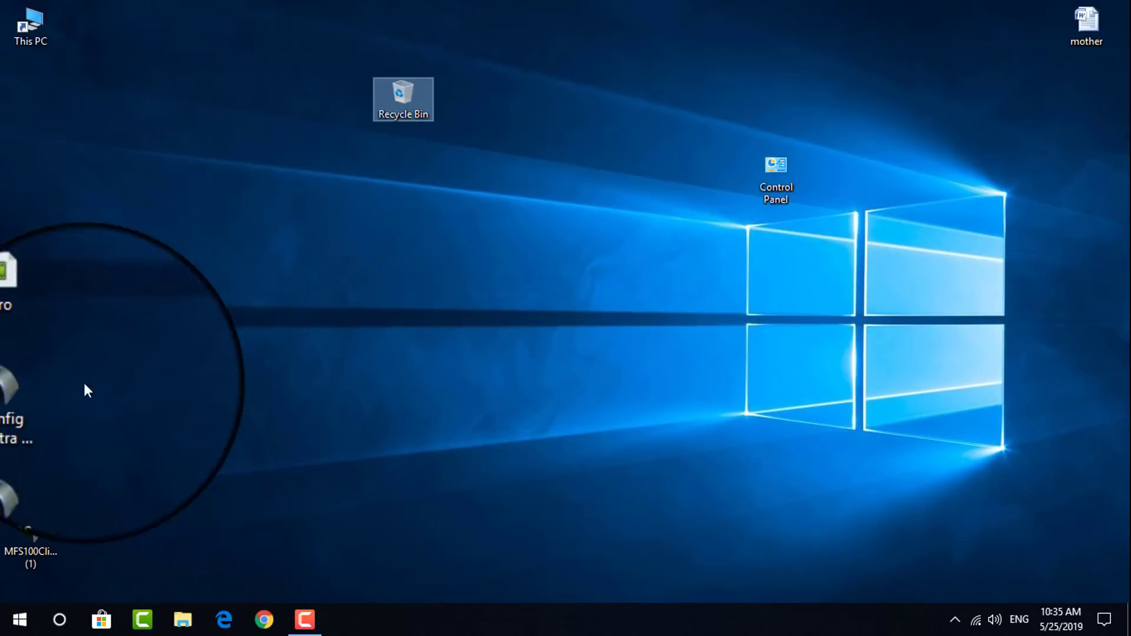
{"action": "left_click_drag", "start_coordinate": [31, 313], "coordinate": [654, 386]}
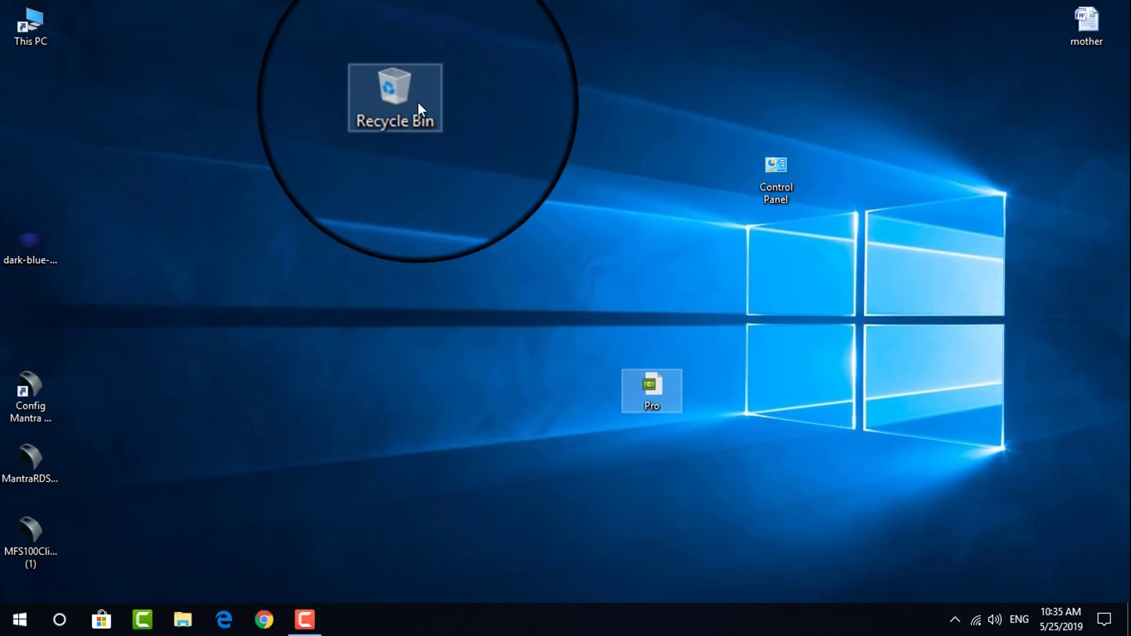
{"action": "left_click_drag", "start_coordinate": [419, 101], "coordinate": [514, 137]}
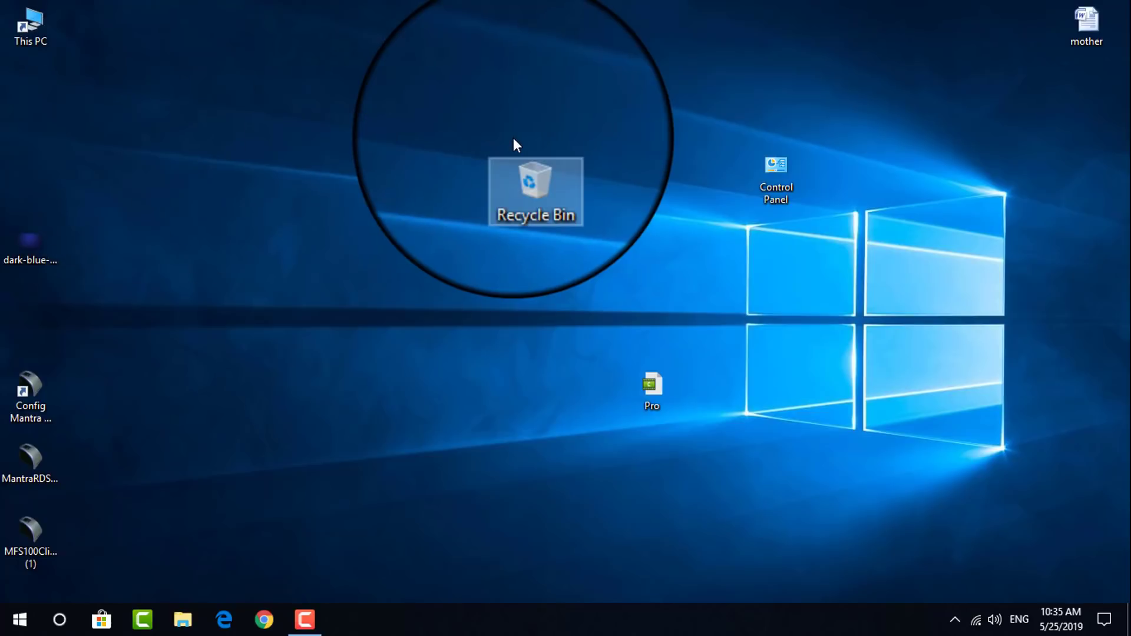
Turn on automatic arrangement of the desktop icons
{"action": "right_click", "coordinate": [336, 68]}
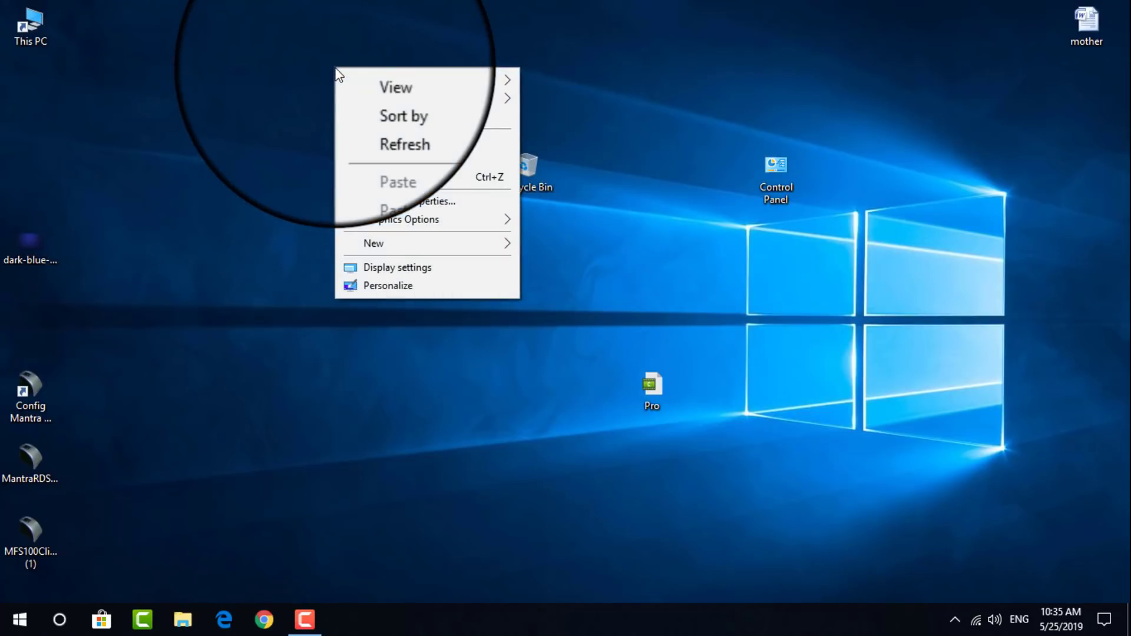
{"action": "mouse_move", "coordinate": [369, 79]}
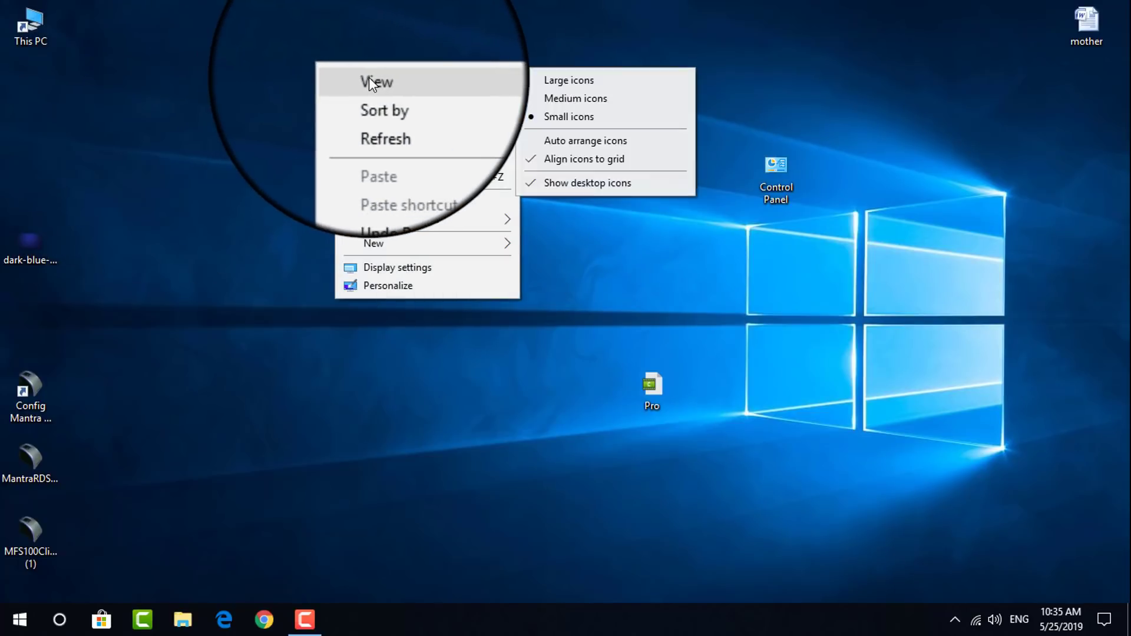
{"action": "left_click", "coordinate": [547, 147]}
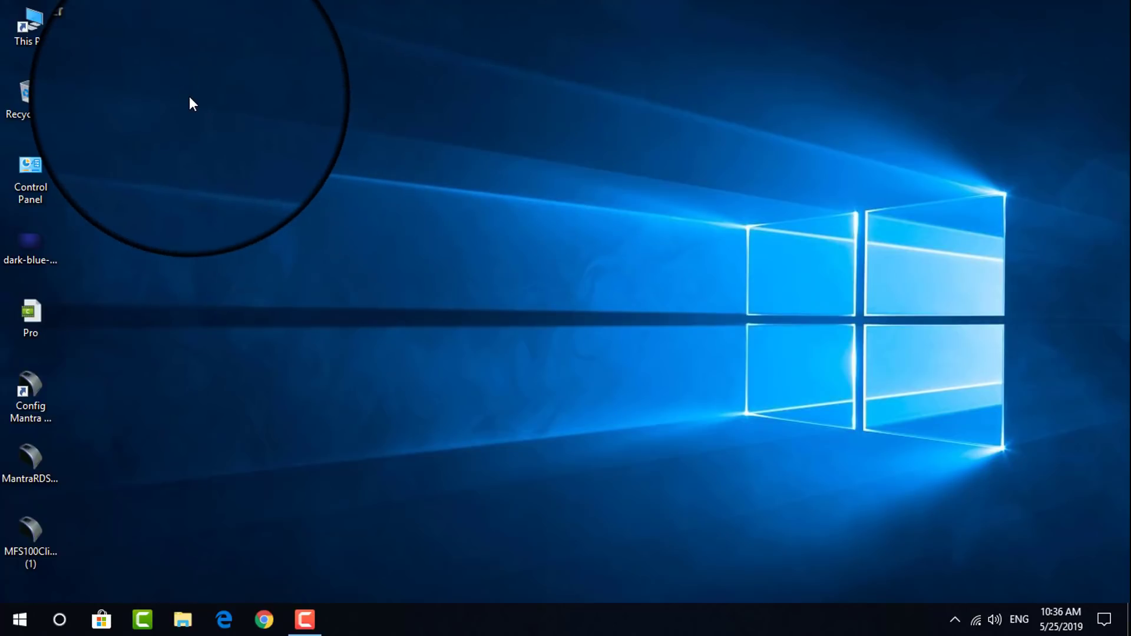
Sort the desktop icons by name
{"action": "right_click", "coordinate": [378, 123]}
{"action": "mouse_move", "coordinate": [433, 156]}
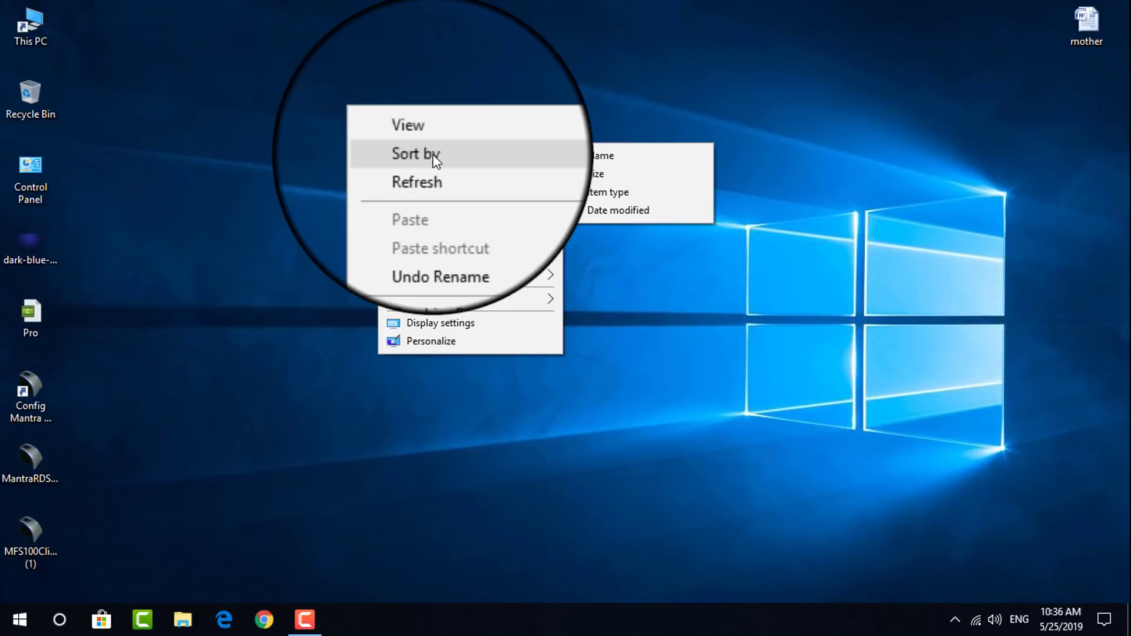
{"action": "left_click", "coordinate": [618, 157]}
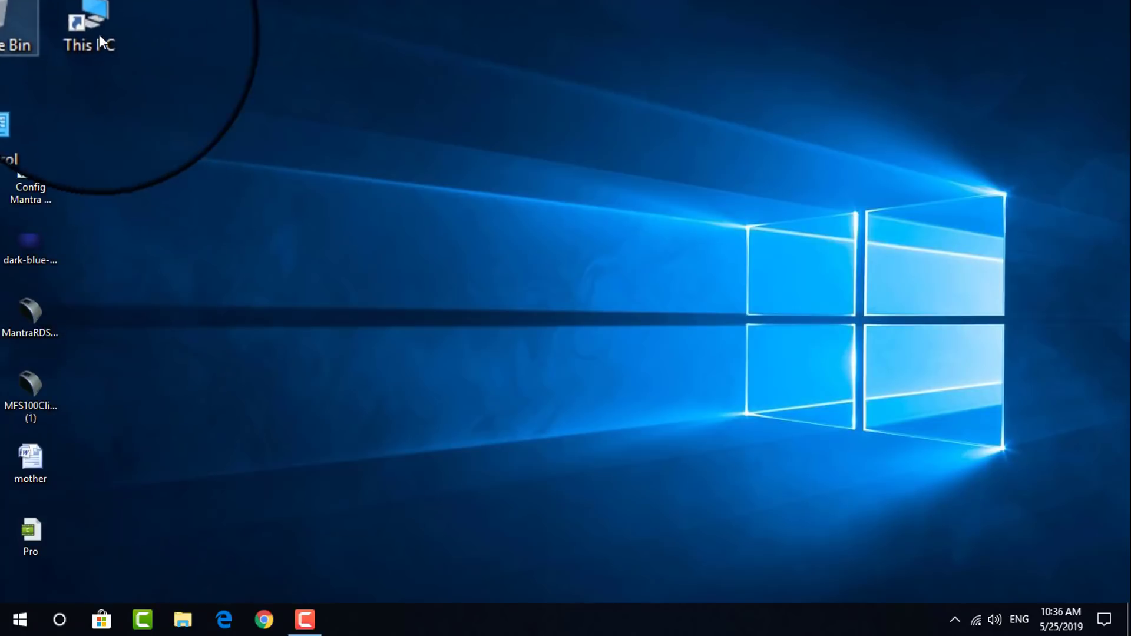
Sort the desktop icons by date modified
{"action": "right_click", "coordinate": [381, 95]}
{"action": "mouse_move", "coordinate": [433, 113]}
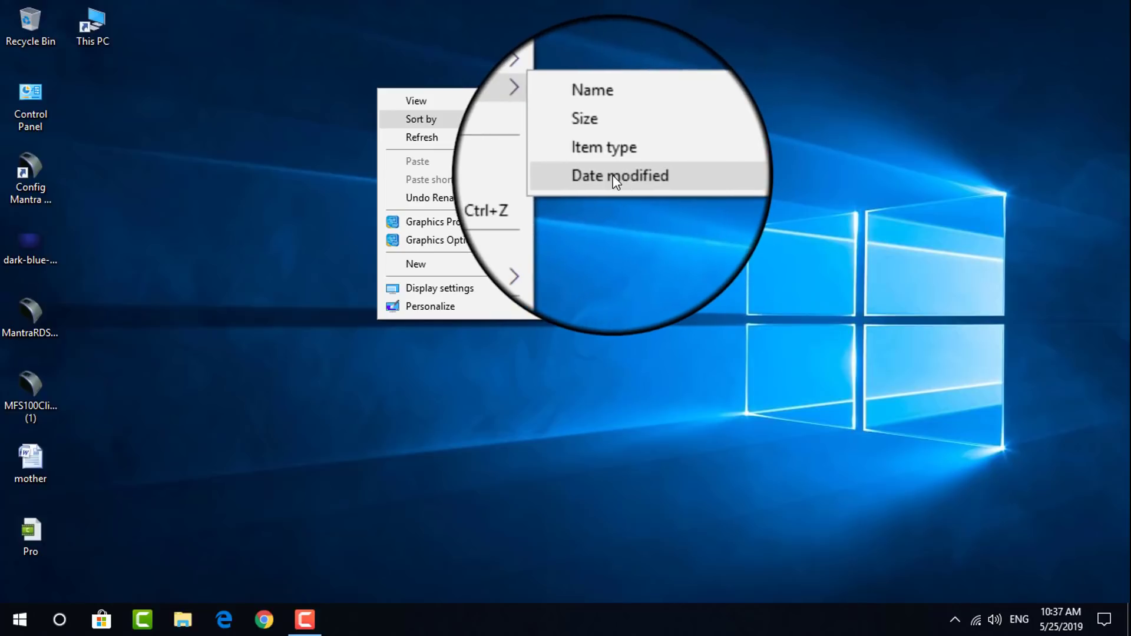
{"action": "left_click", "coordinate": [613, 175]}
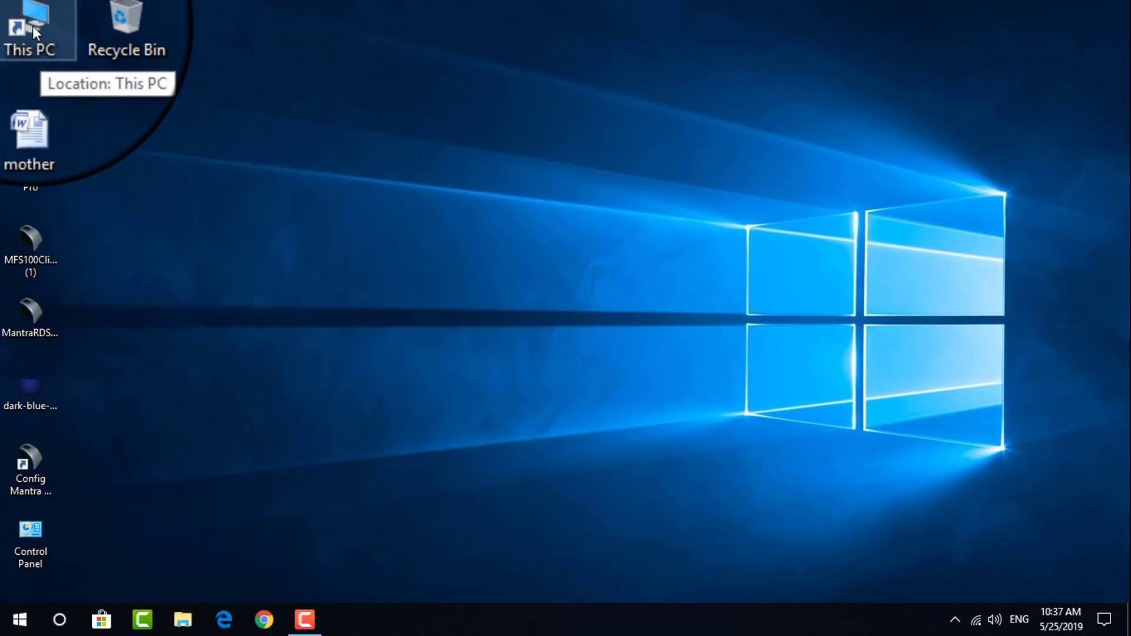
Refresh the desktop several times in a row
{"action": "right_click", "coordinate": [515, 132]}
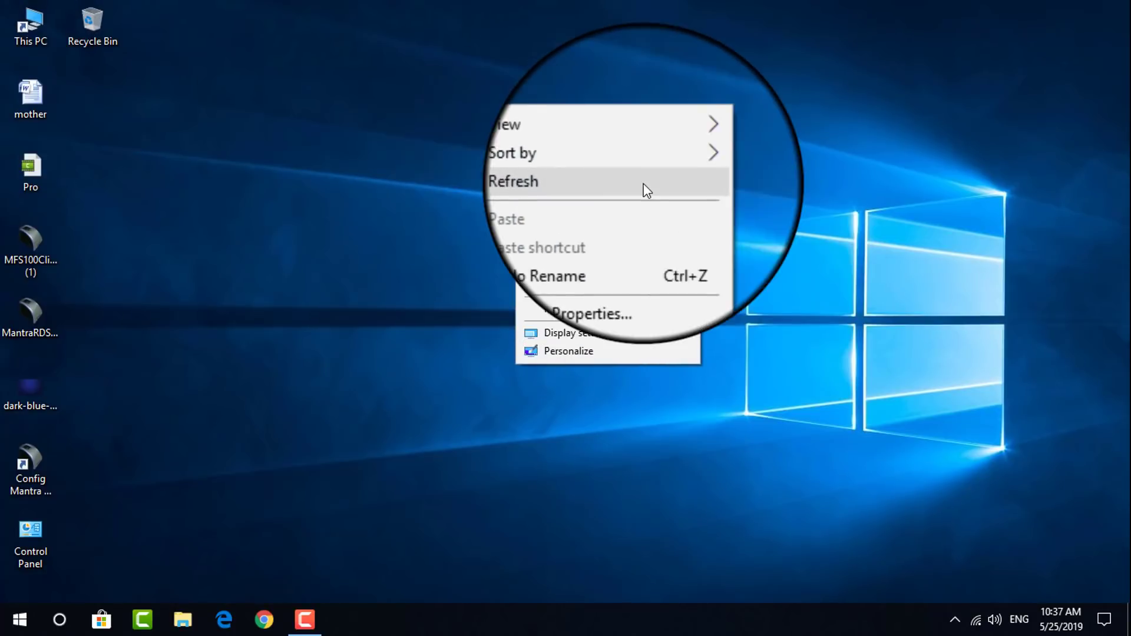
{"action": "left_click", "coordinate": [584, 184]}
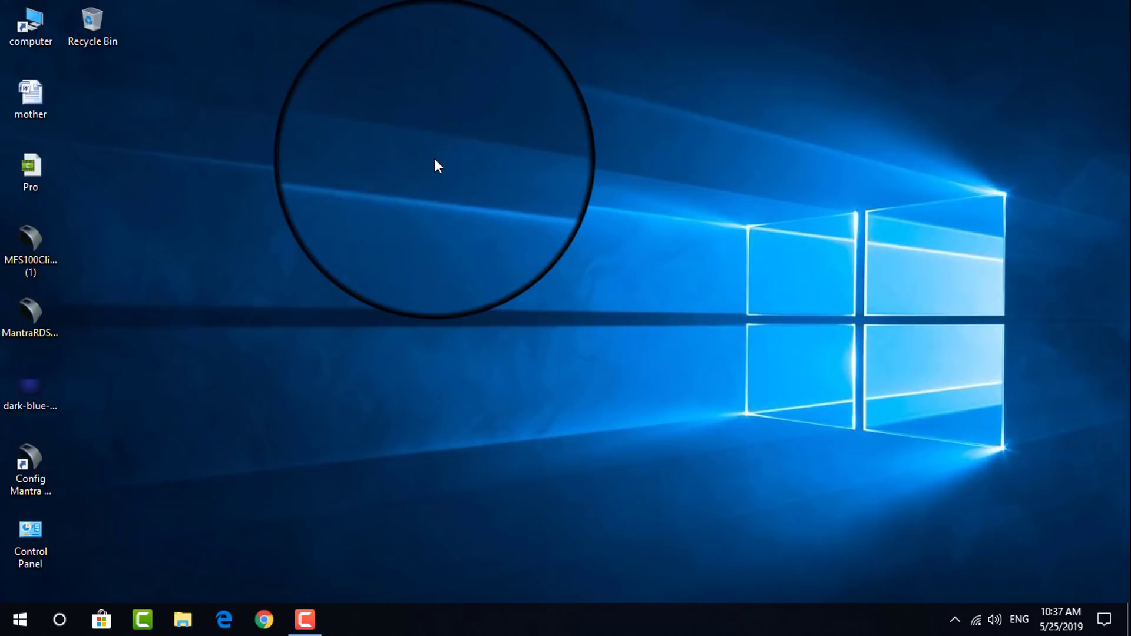
{"action": "right_click", "coordinate": [435, 160]}
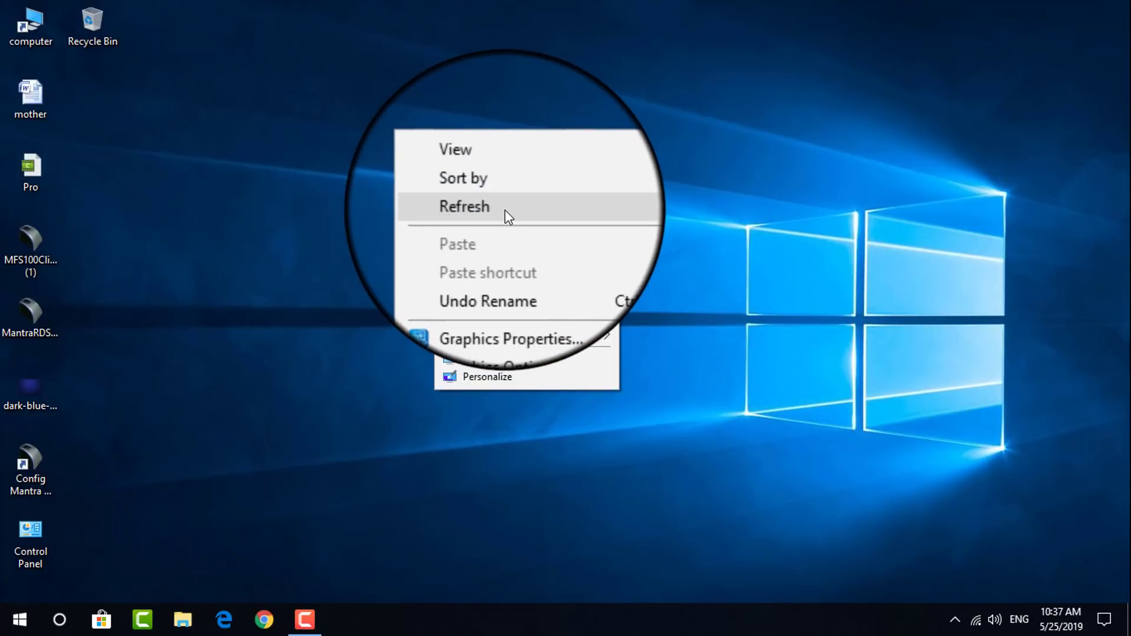
{"action": "left_click", "coordinate": [504, 210]}
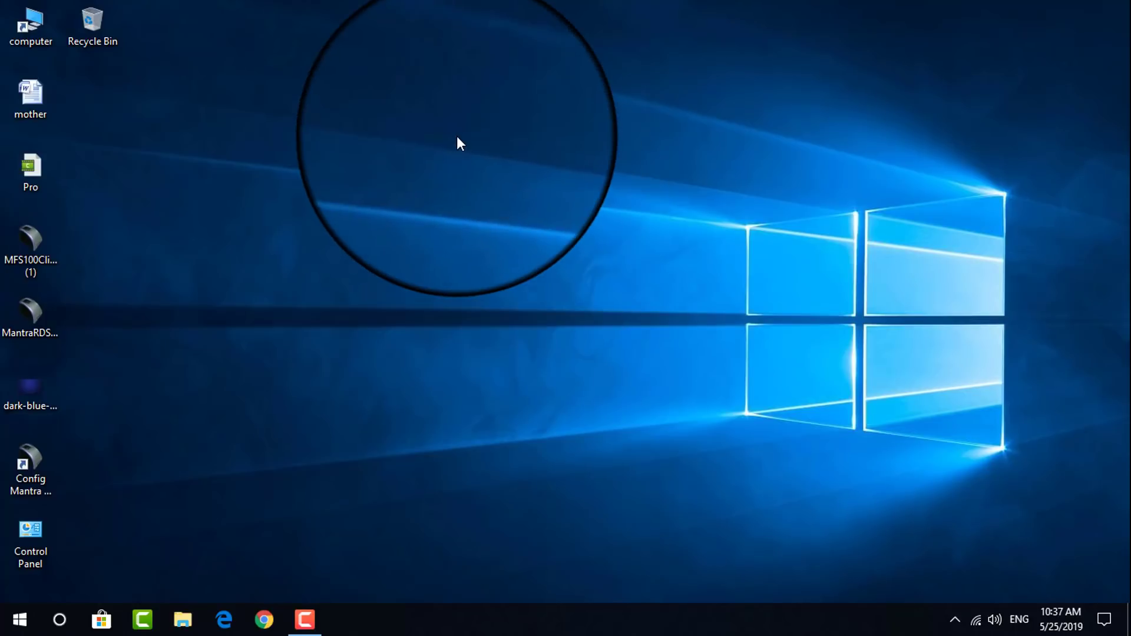
{"action": "right_click", "coordinate": [444, 139]}
{"action": "left_click", "coordinate": [532, 188]}
{"action": "right_click", "coordinate": [532, 189]}
{"action": "right_click", "coordinate": [463, 157]}
{"action": "left_click", "coordinate": [534, 208]}
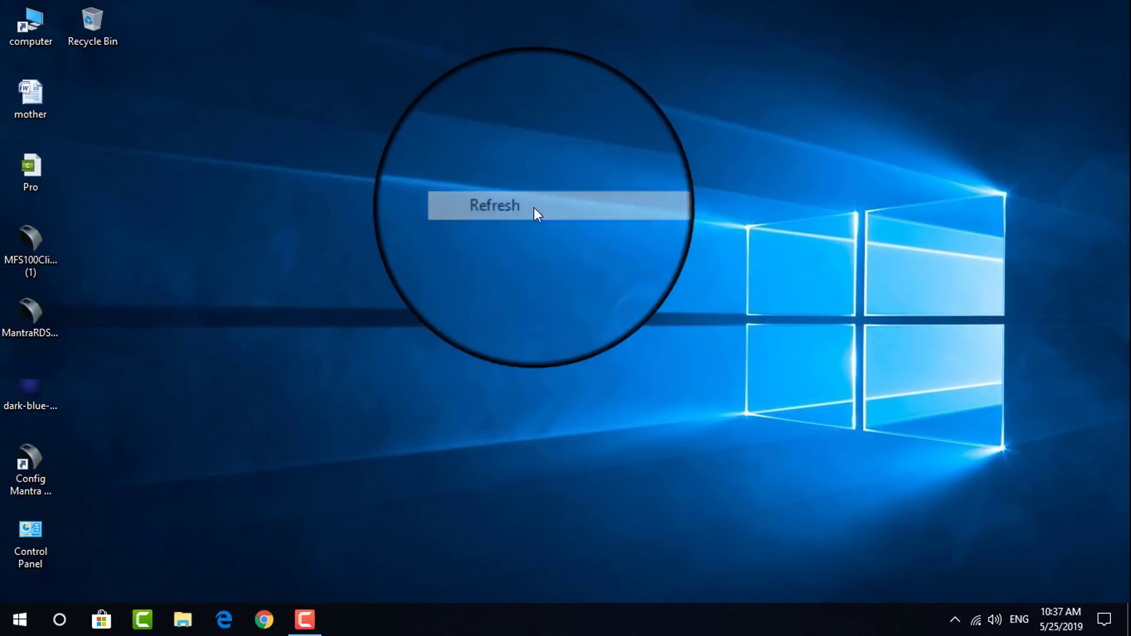
{"action": "right_click", "coordinate": [534, 208]}
{"action": "left_click", "coordinate": [608, 254]}
{"action": "right_click", "coordinate": [608, 253]}
{"action": "left_click", "coordinate": [680, 303]}
{"action": "right_click", "coordinate": [439, 157]}
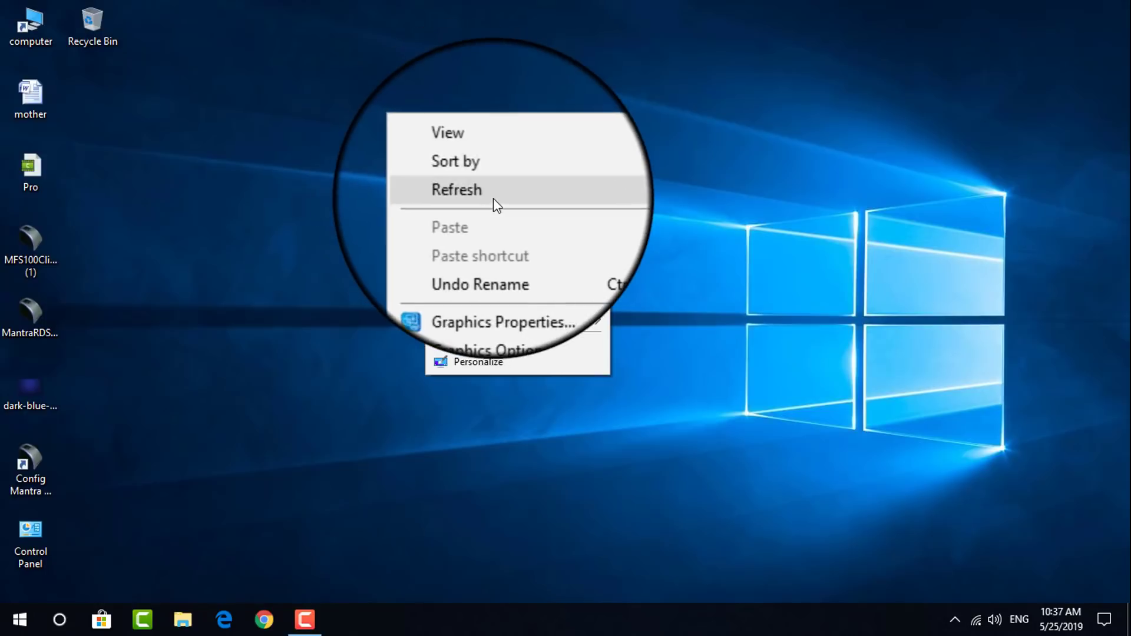
{"action": "left_click", "coordinate": [495, 202]}
{"action": "right_click", "coordinate": [455, 158]}
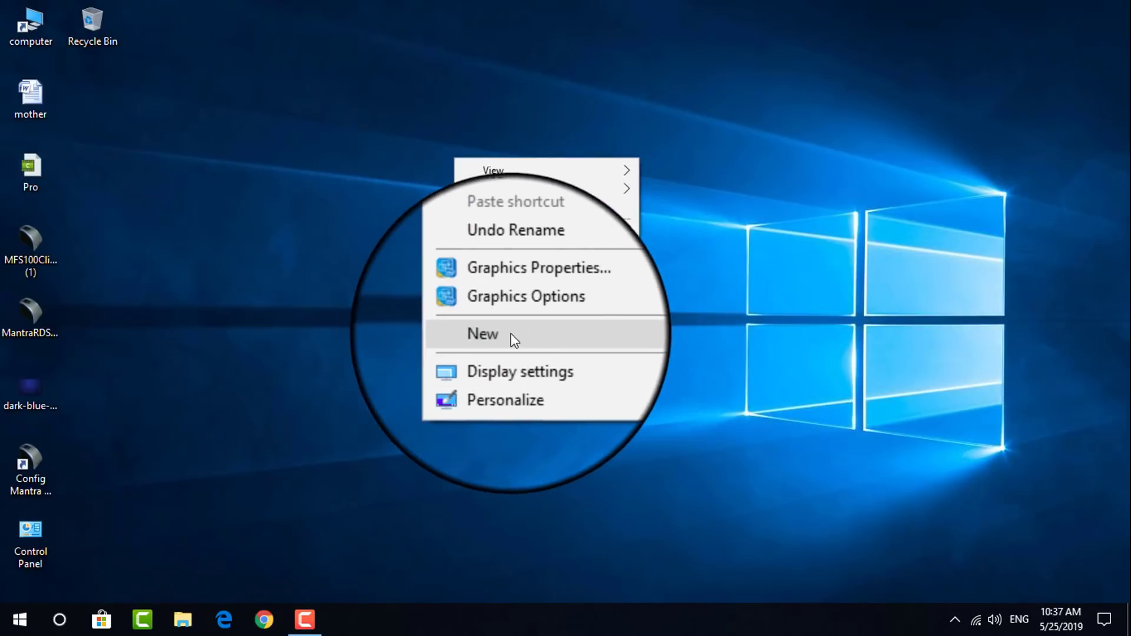
{"action": "mouse_move", "coordinate": [551, 335]}
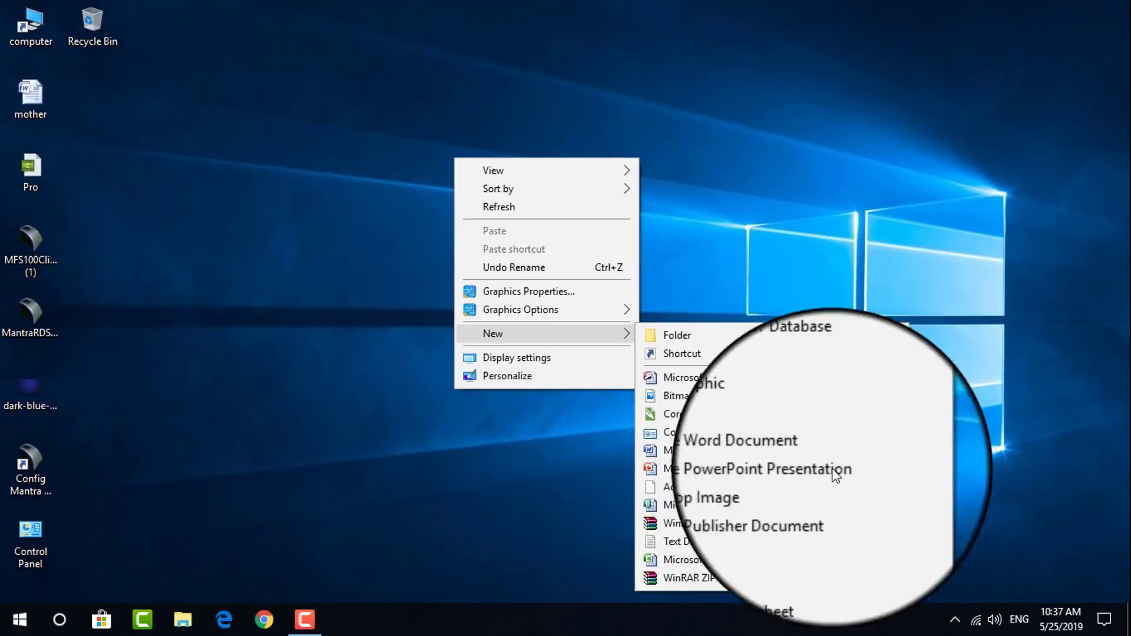
{"action": "left_click", "coordinate": [770, 152]}
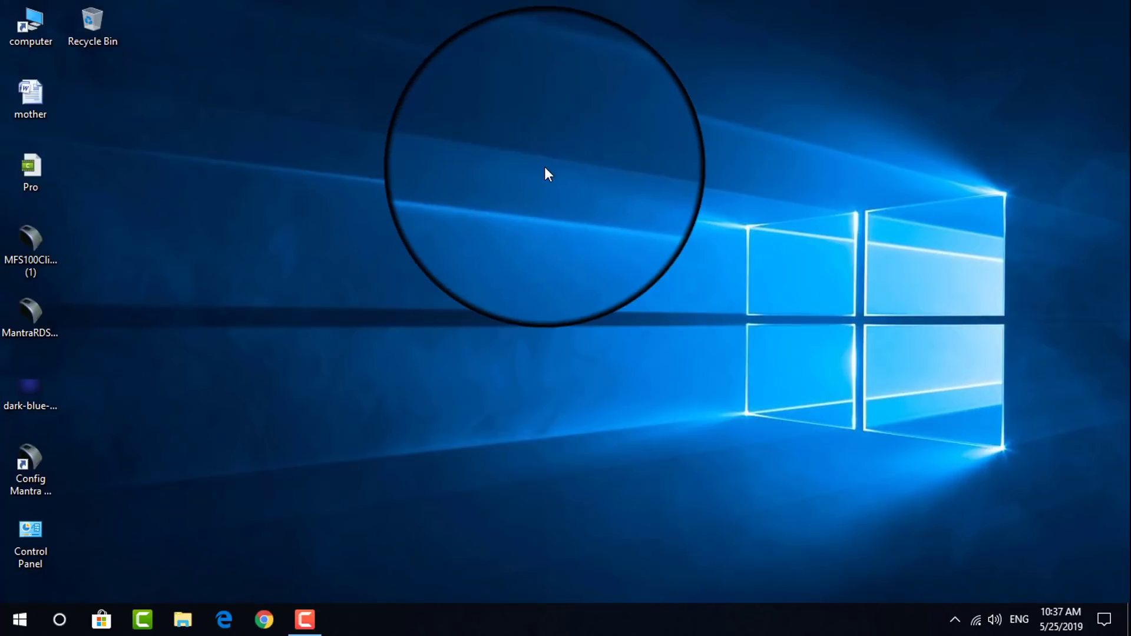
Create a new folder on the desktop and name it with the owner's first name
{"action": "right_click", "coordinate": [546, 168]}
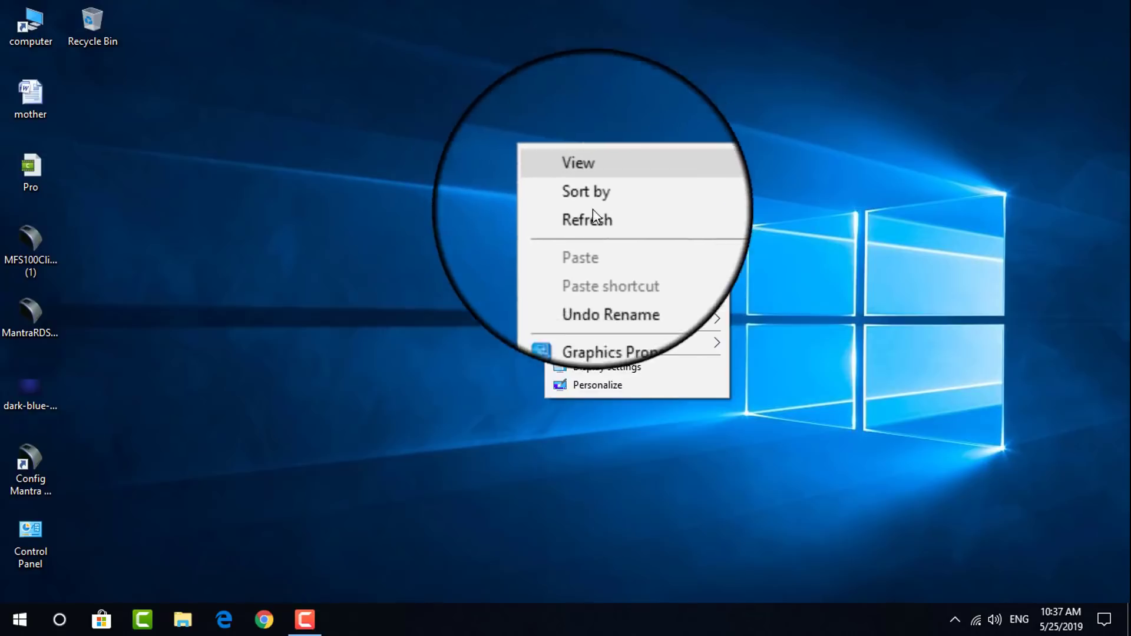
{"action": "mouse_move", "coordinate": [615, 343]}
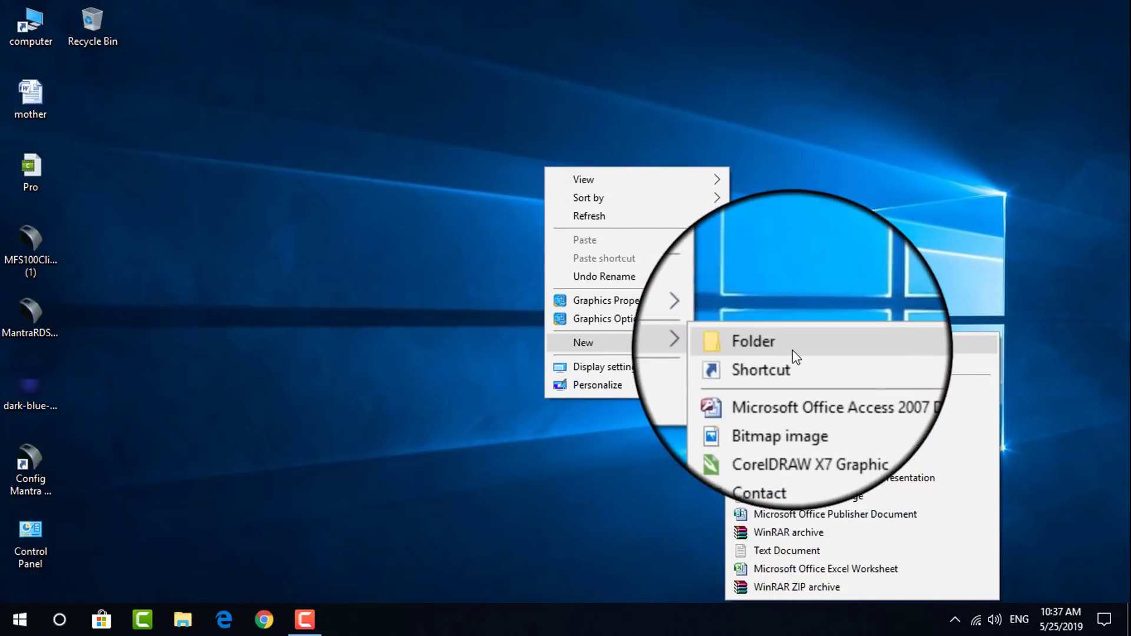
{"action": "left_click", "coordinate": [805, 351]}
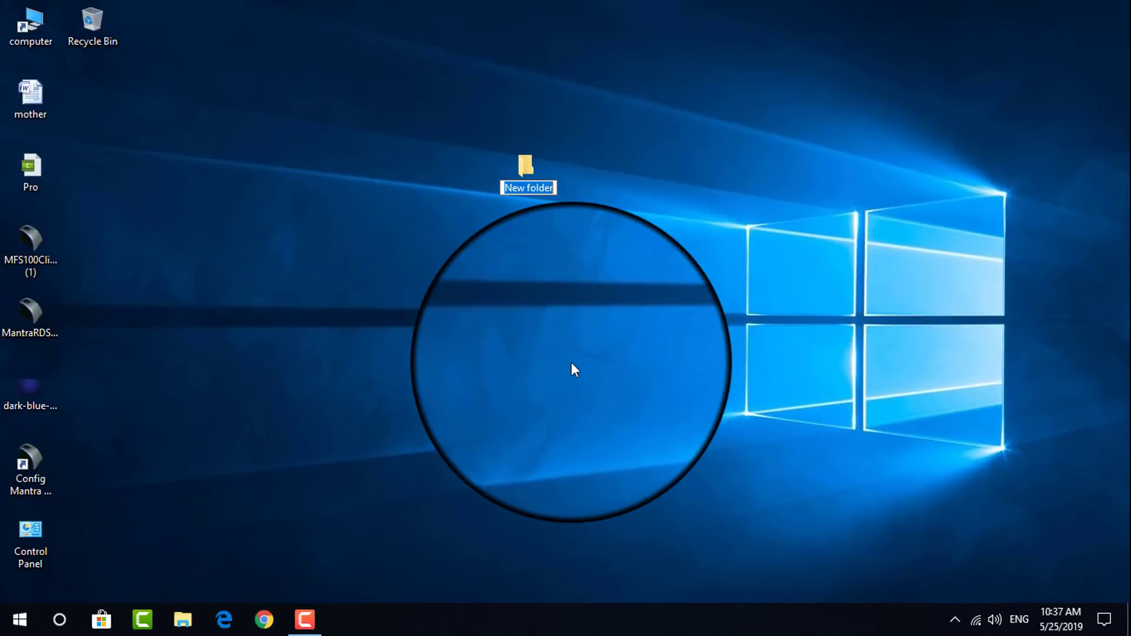
{"action": "type", "text": "Ishan"}
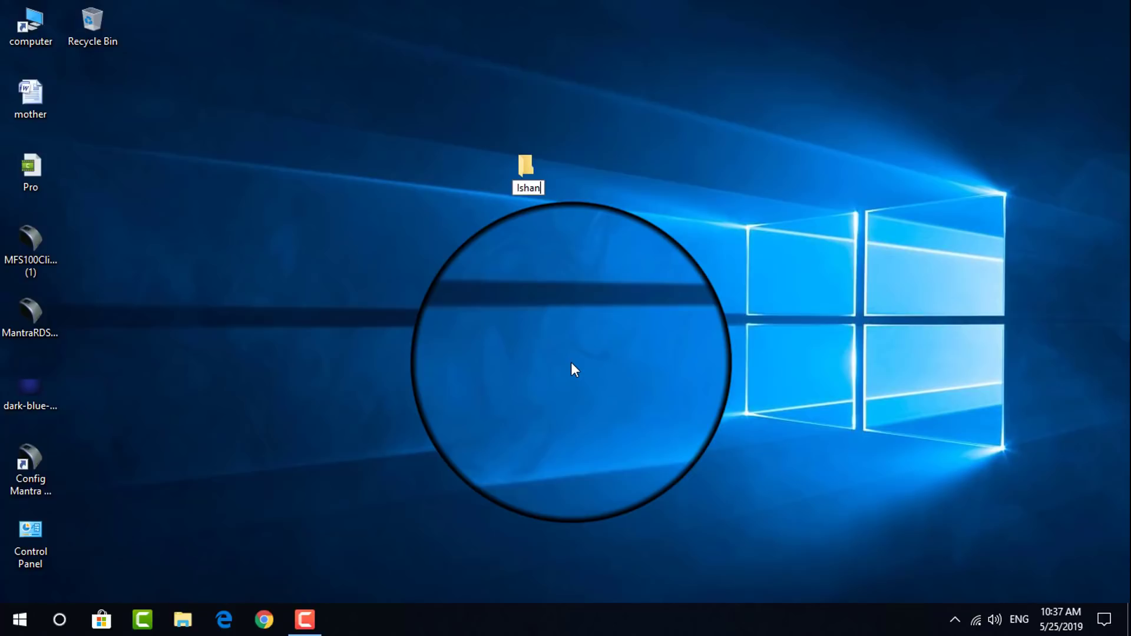
{"action": "key", "text": "Return"}
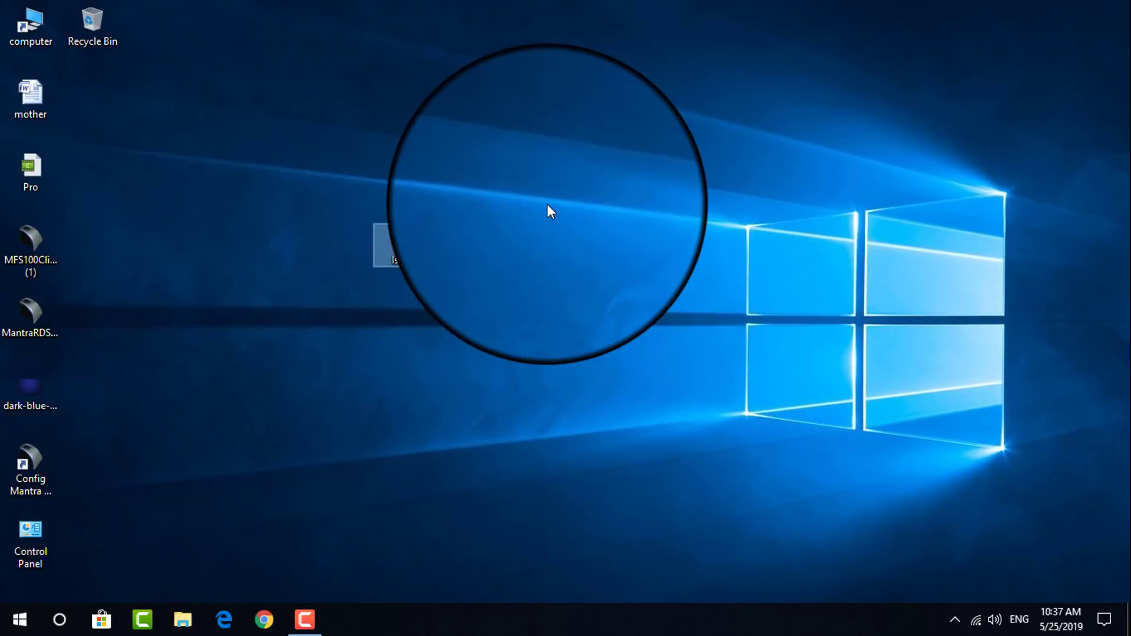
Create a new text document on the desktop and name it with the owner's first name in lowercase
{"action": "right_click", "coordinate": [547, 204]}
{"action": "mouse_move", "coordinate": [621, 380]}
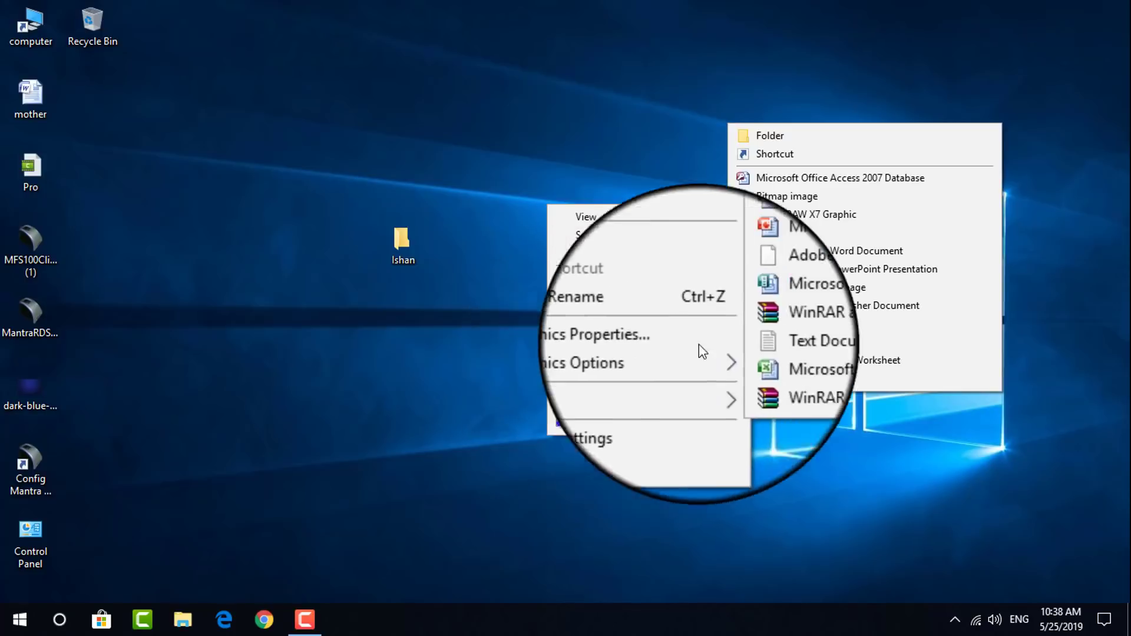
{"action": "left_click", "coordinate": [783, 346]}
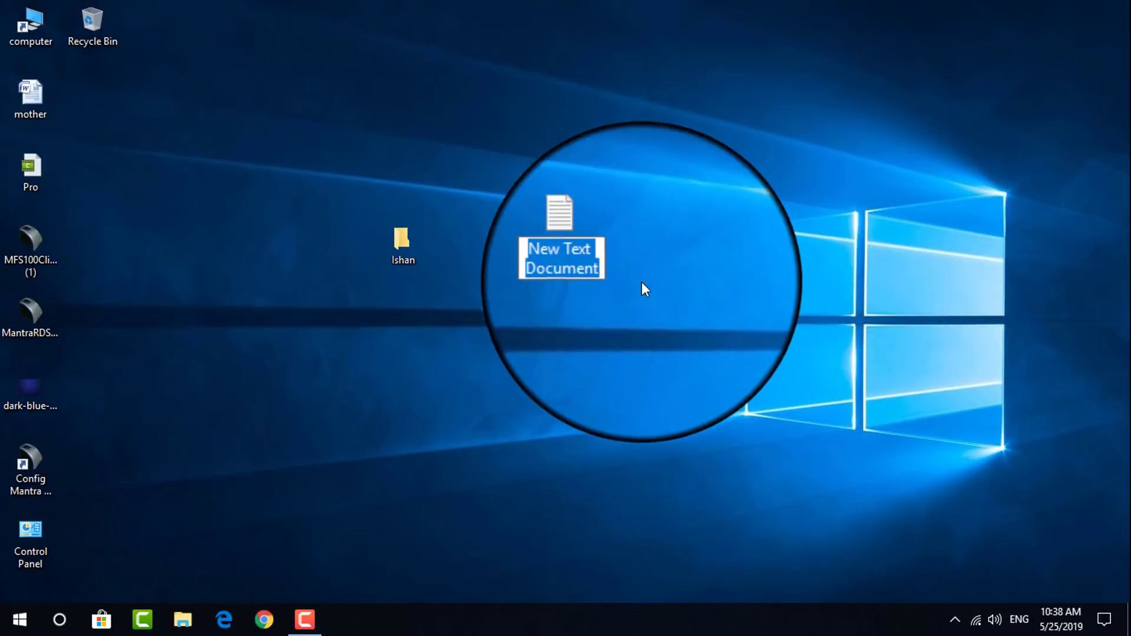
{"action": "type", "text": "ishan"}
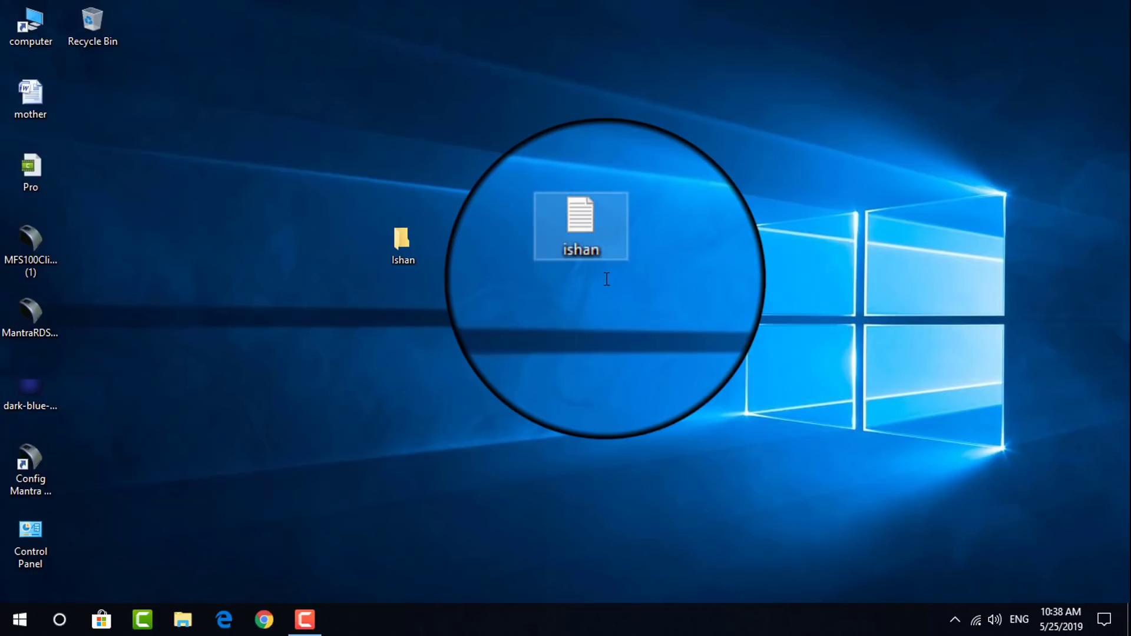
{"action": "key", "text": "Return"}
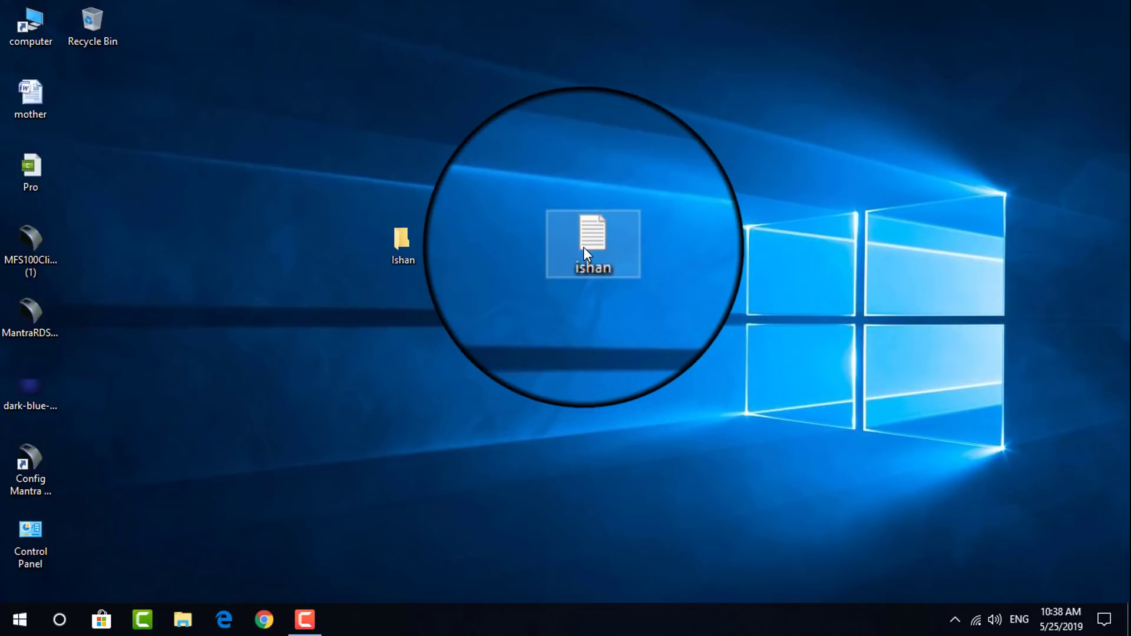
Open the new text document from the desktop and enter the text "this" in it
{"action": "double_click", "coordinate": [583, 246]}
{"action": "left_click_drag", "start_coordinate": [561, 203], "coordinate": [557, 141]}
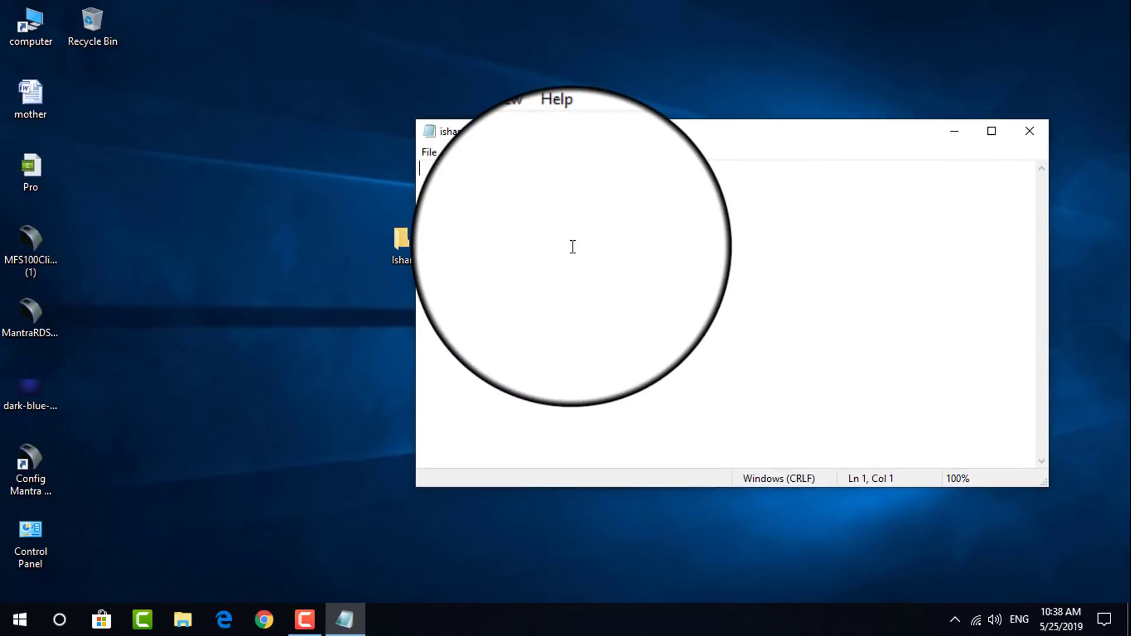
{"action": "type", "text": "this"}
Start creating a new shortcut on the desktop and browse the files and folders for its target
{"action": "right_click", "coordinate": [645, 151]}
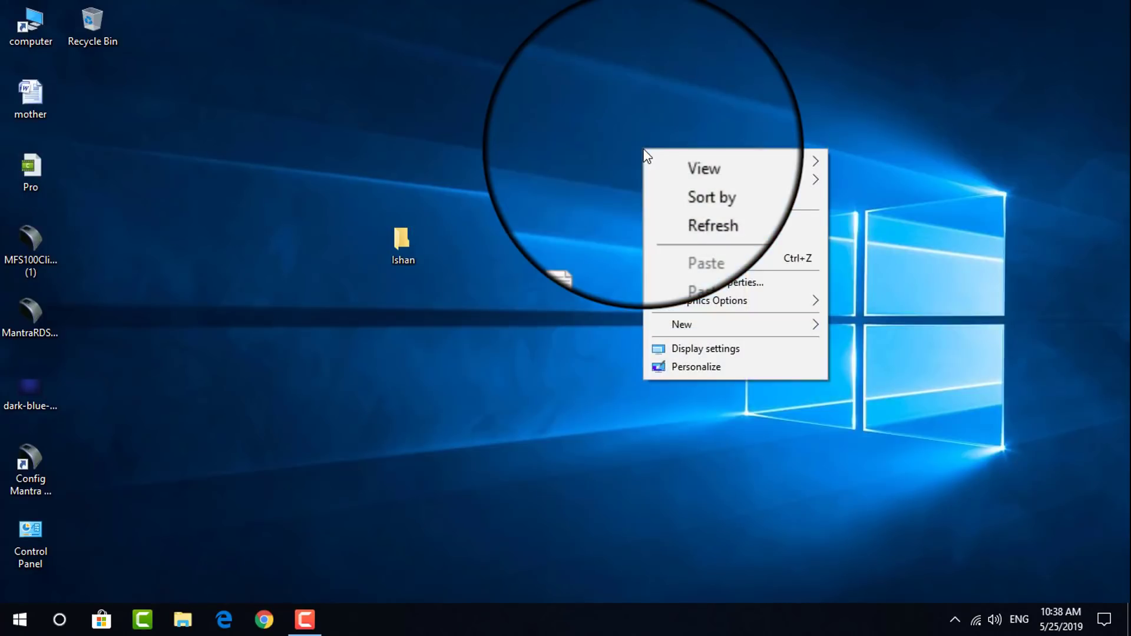
{"action": "mouse_move", "coordinate": [730, 323]}
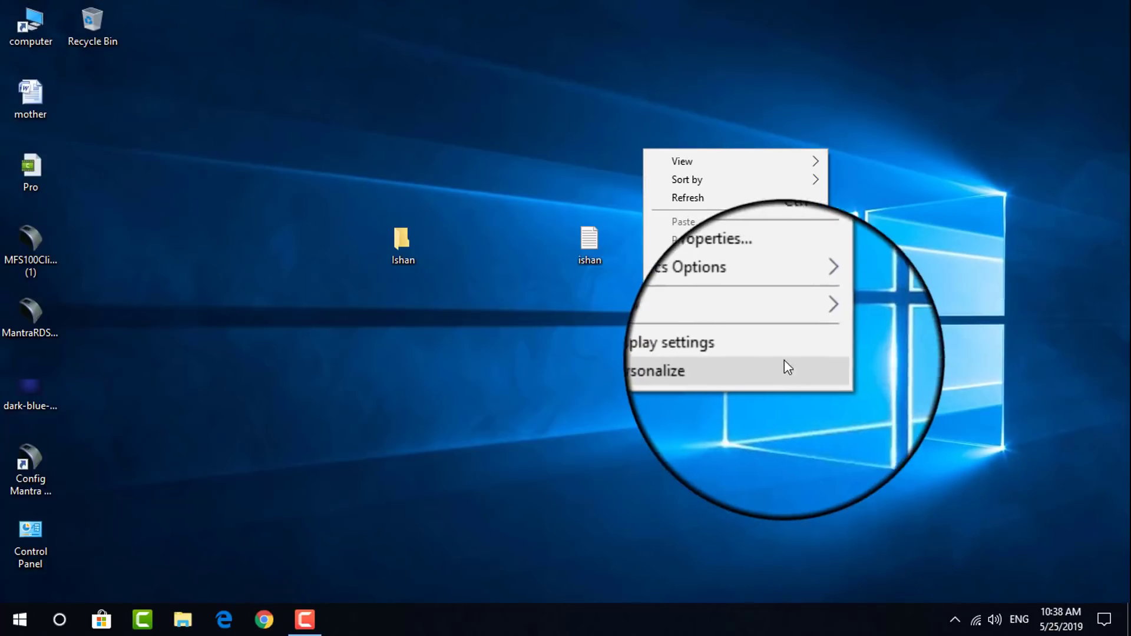
{"action": "left_click", "coordinate": [865, 347]}
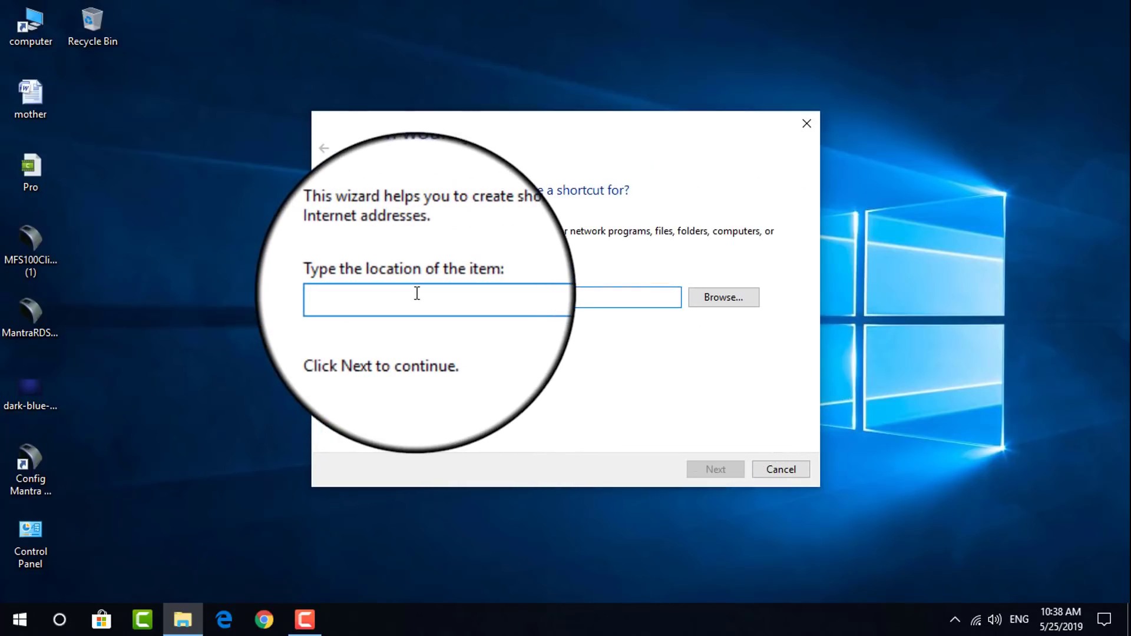
{"action": "left_click", "coordinate": [720, 298]}
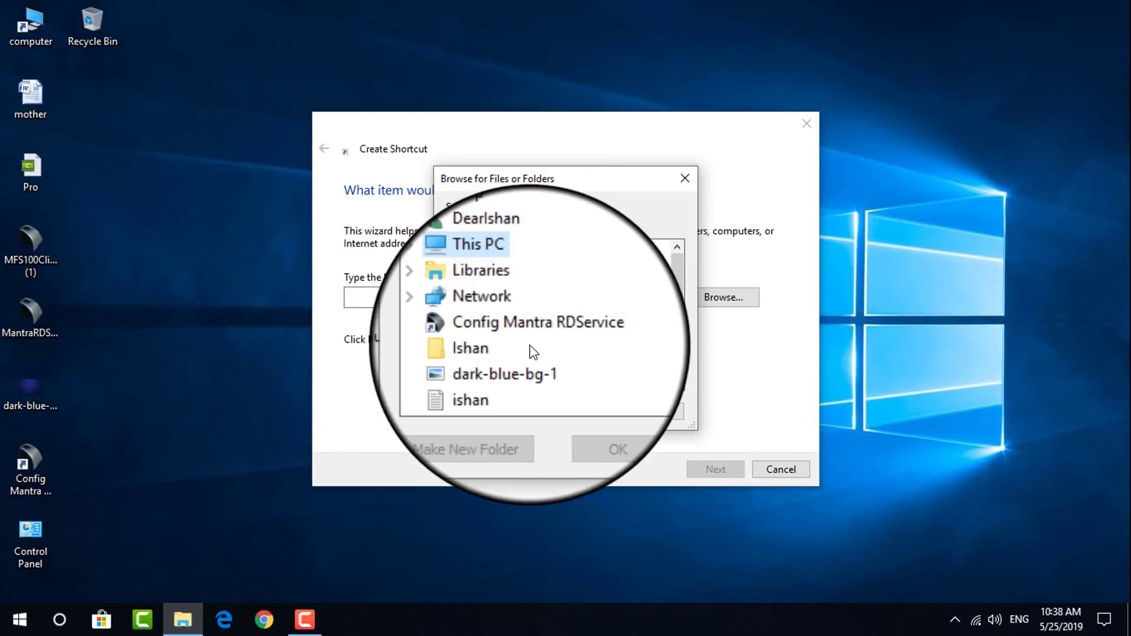
{"action": "scroll", "coordinate": [517, 304], "scroll_direction": "down", "scroll_amount": 2}
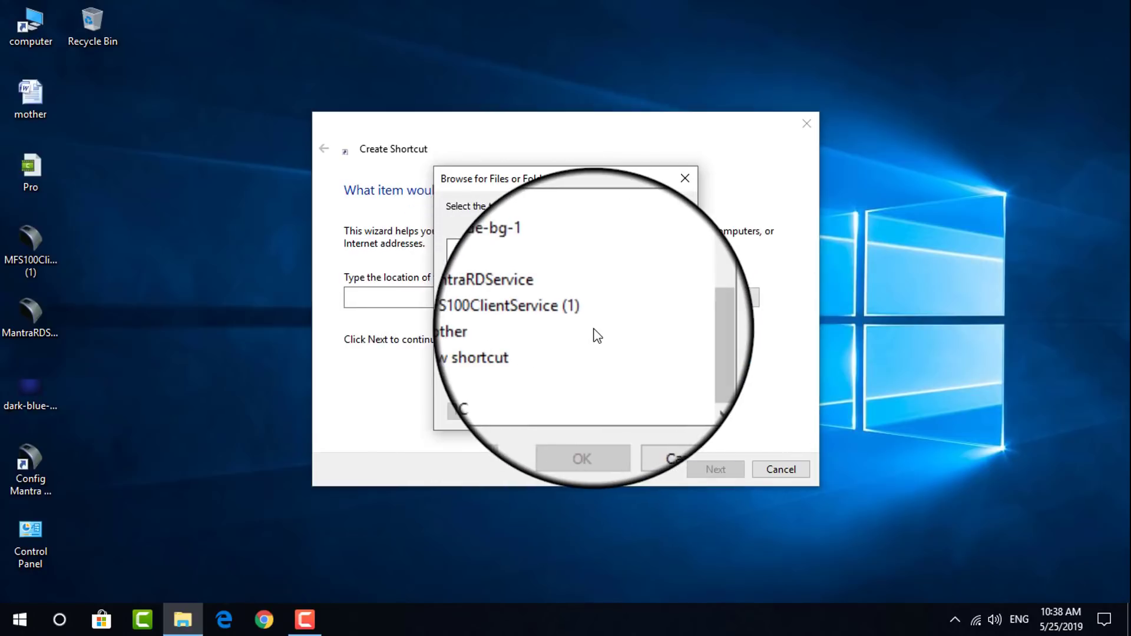
{"action": "scroll", "coordinate": [533, 348], "scroll_direction": "up", "scroll_amount": 3}
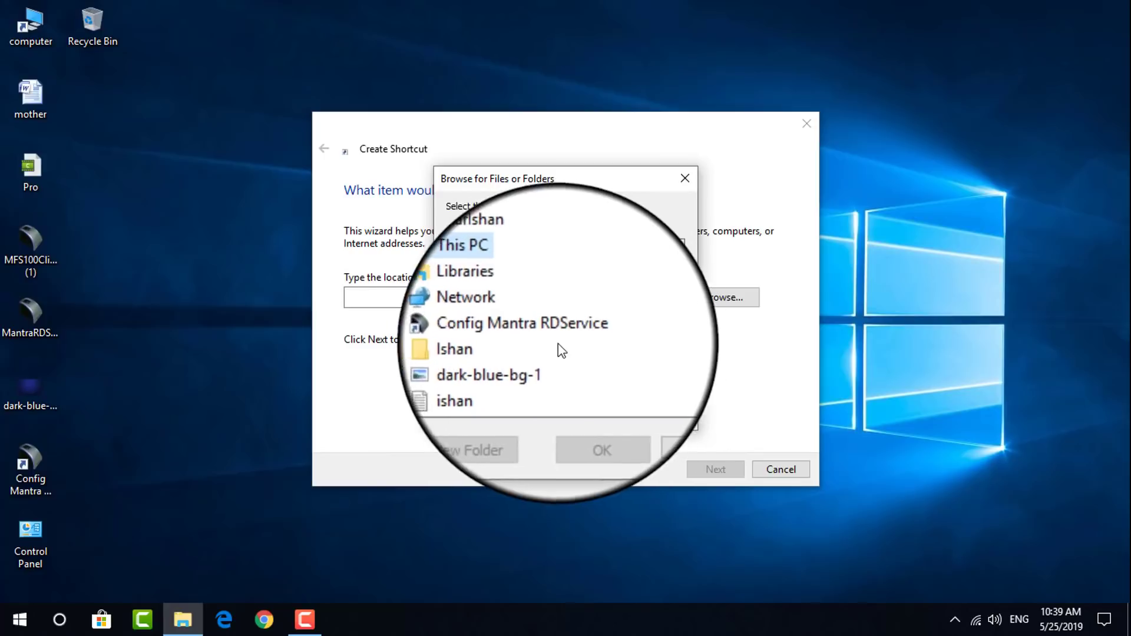
Choose the Mouse PDF in the Telegram Desktop folder of Downloads as the target and finish the shortcut with the name Mouse
{"action": "left_click", "coordinate": [453, 281]}
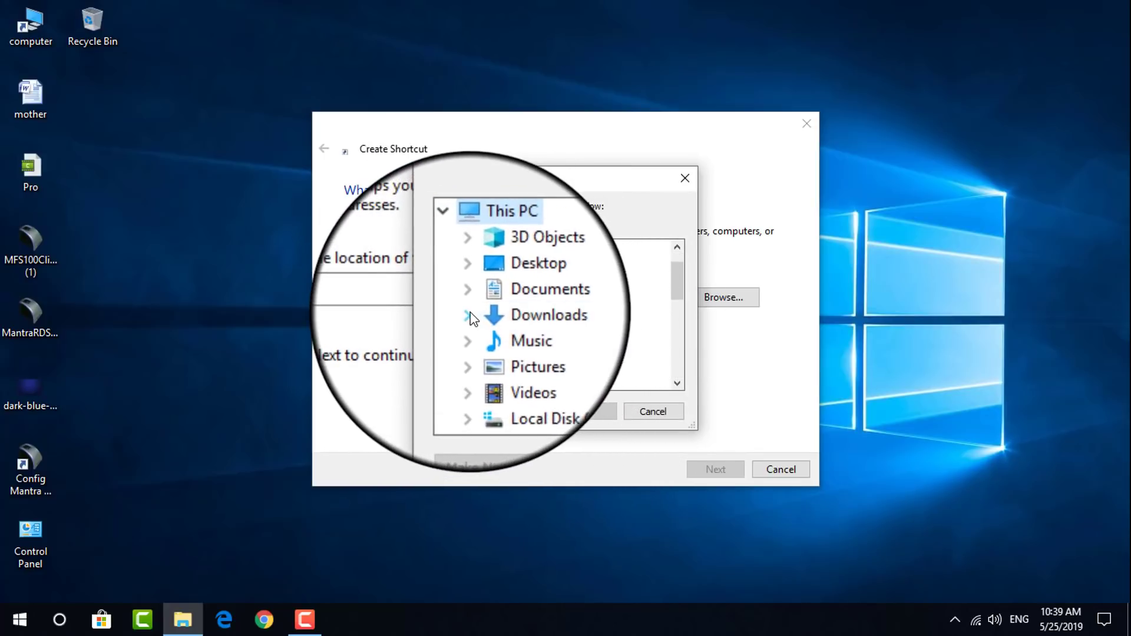
{"action": "left_click", "coordinate": [470, 316]}
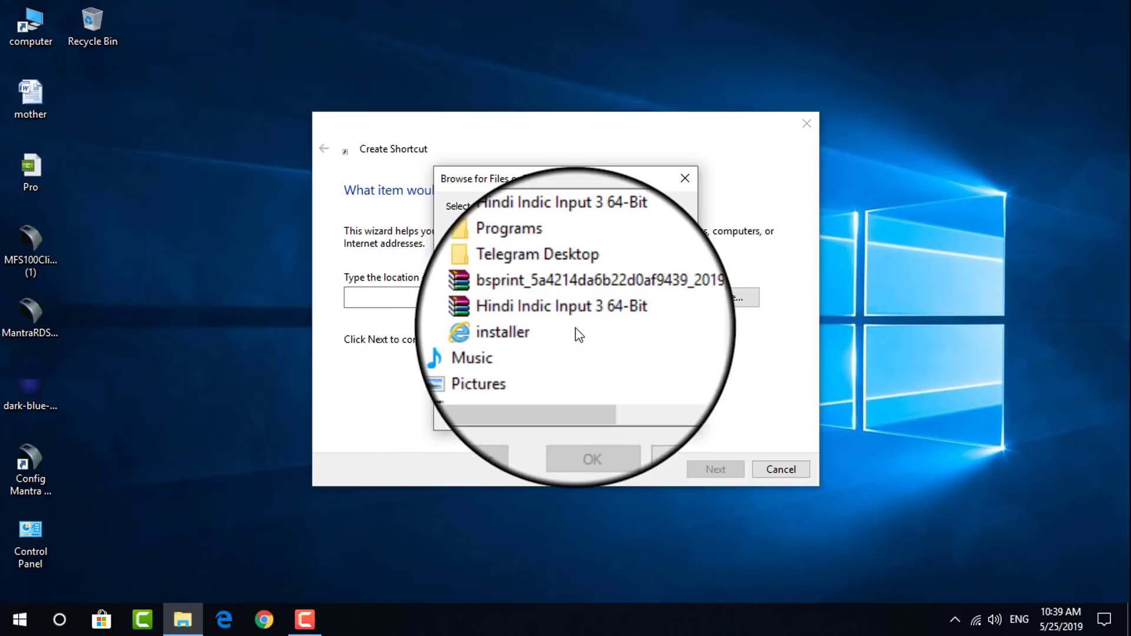
{"action": "double_click", "coordinate": [533, 292]}
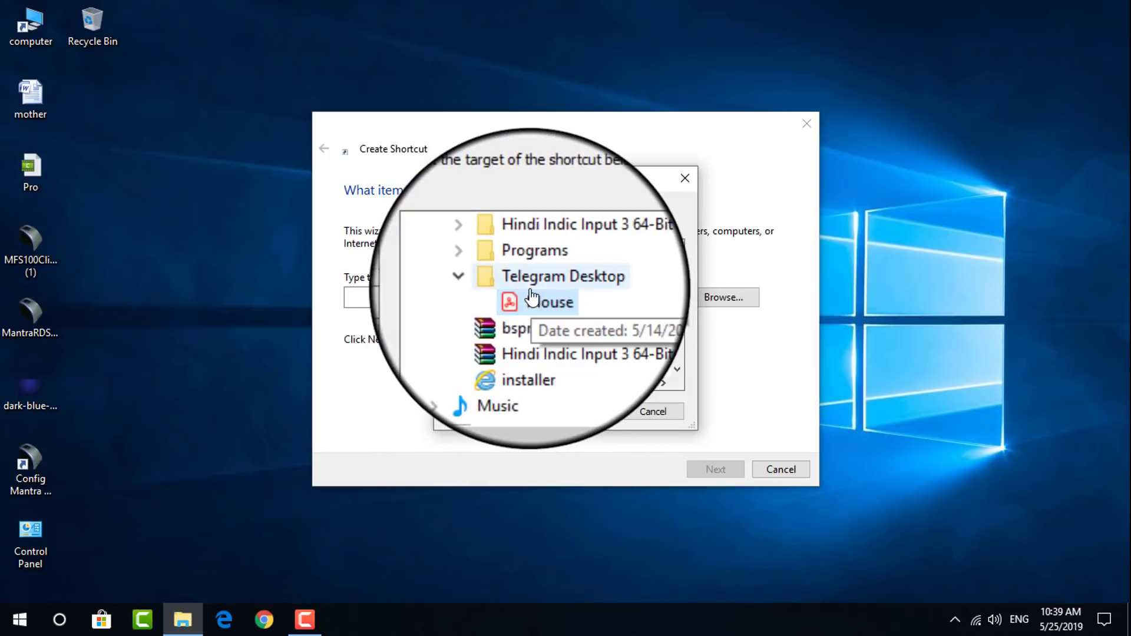
{"action": "left_click", "coordinate": [532, 302]}
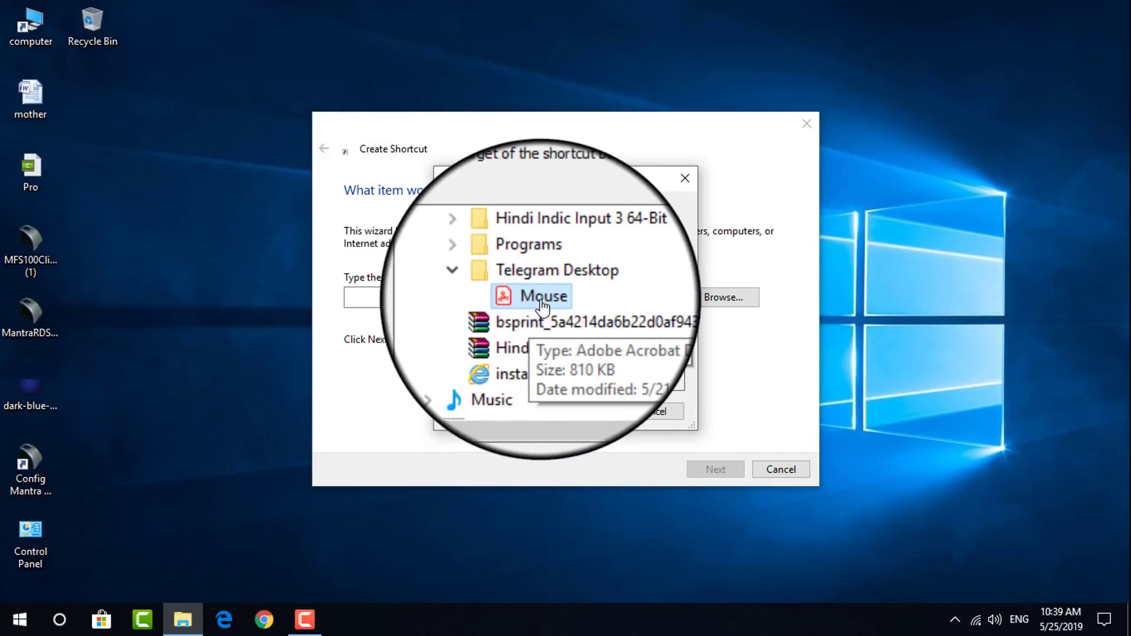
{"action": "left_click", "coordinate": [587, 412]}
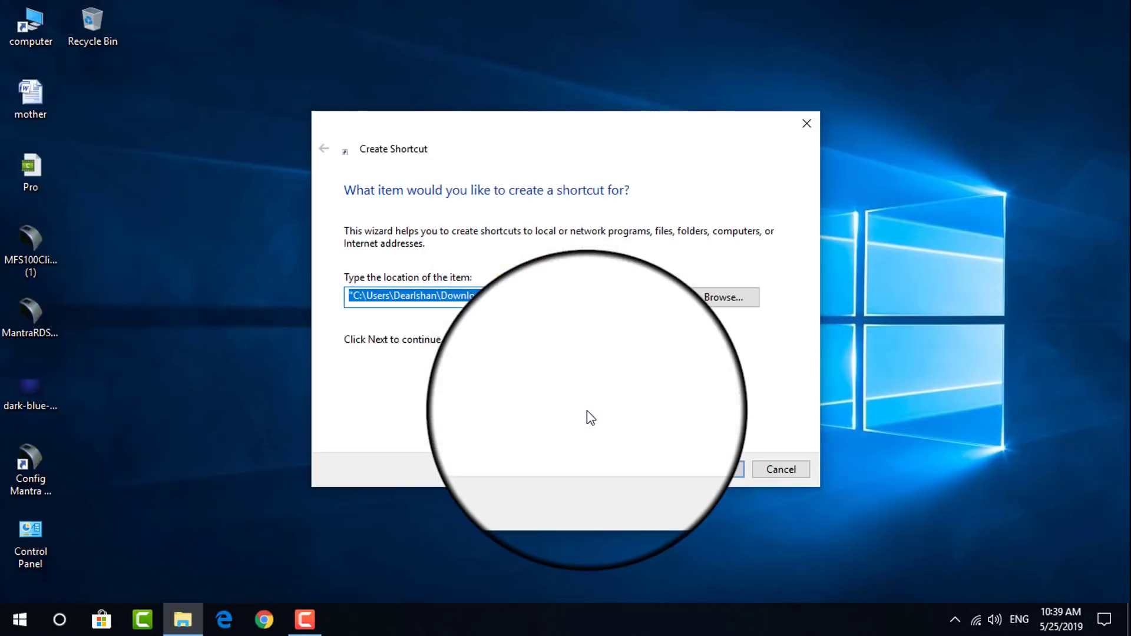
{"action": "left_click", "coordinate": [714, 468]}
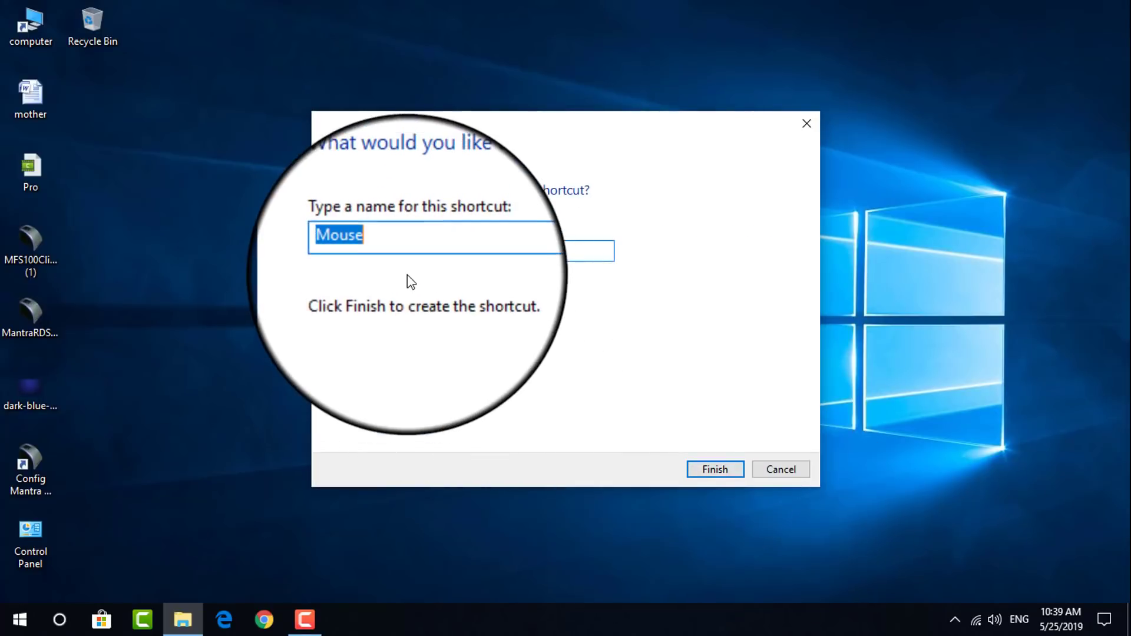
{"action": "left_click", "coordinate": [715, 470]}
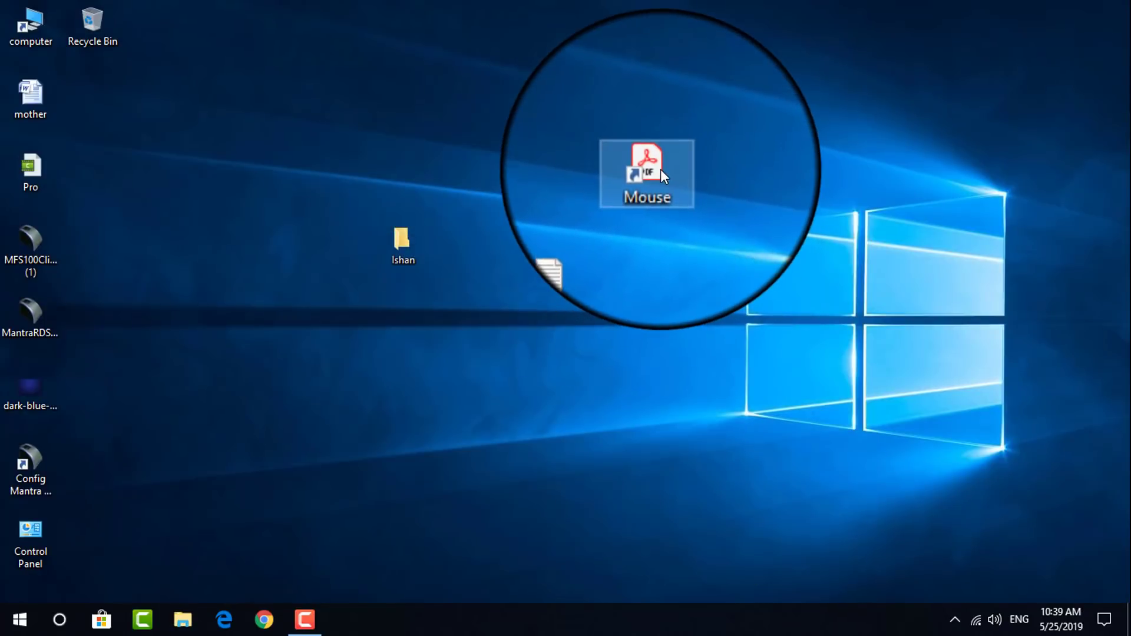
Move the Mouse shortcut near the Pro icon on the desktop, then open it and look through the PDF
{"action": "left_click_drag", "start_coordinate": [659, 179], "coordinate": [157, 190]}
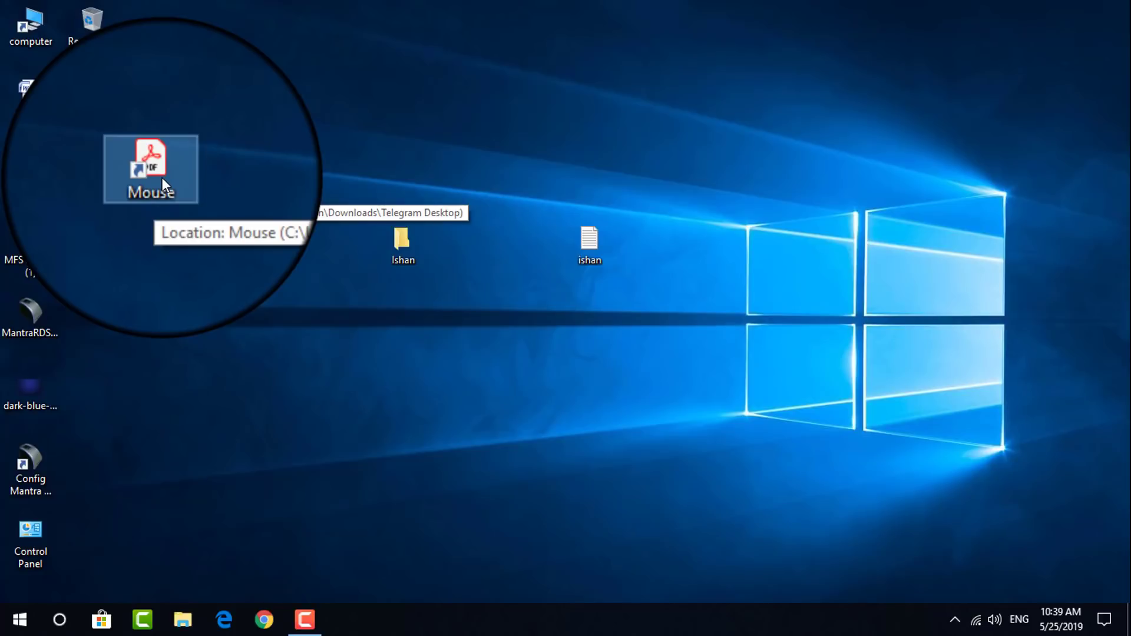
{"action": "double_click", "coordinate": [161, 178]}
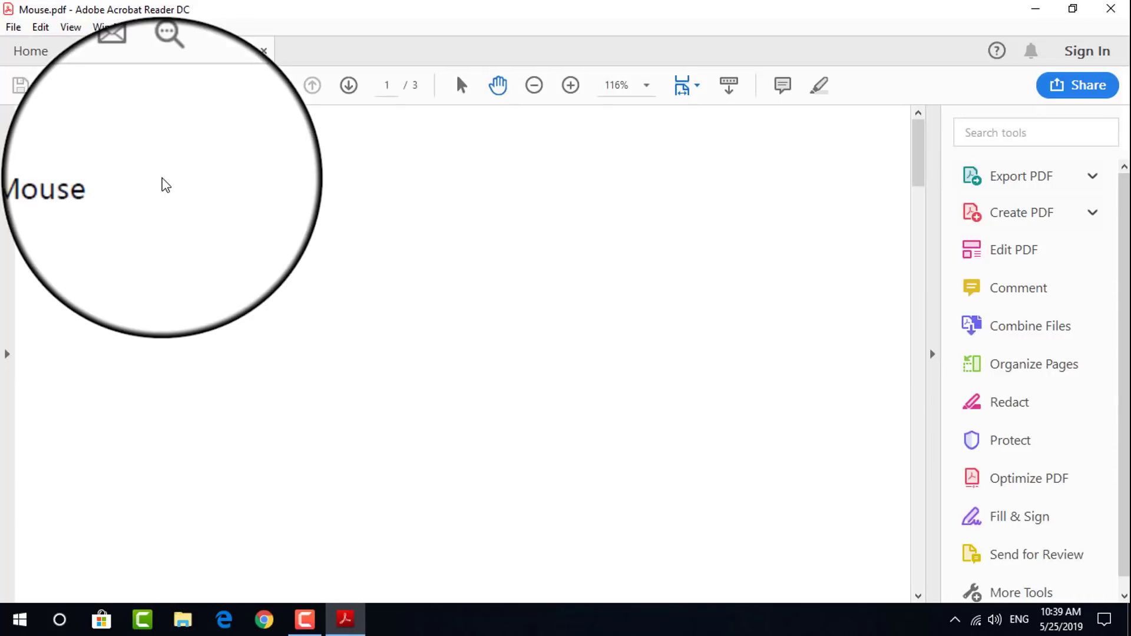
{"action": "scroll", "coordinate": [476, 352], "scroll_direction": "down", "scroll_amount": 3}
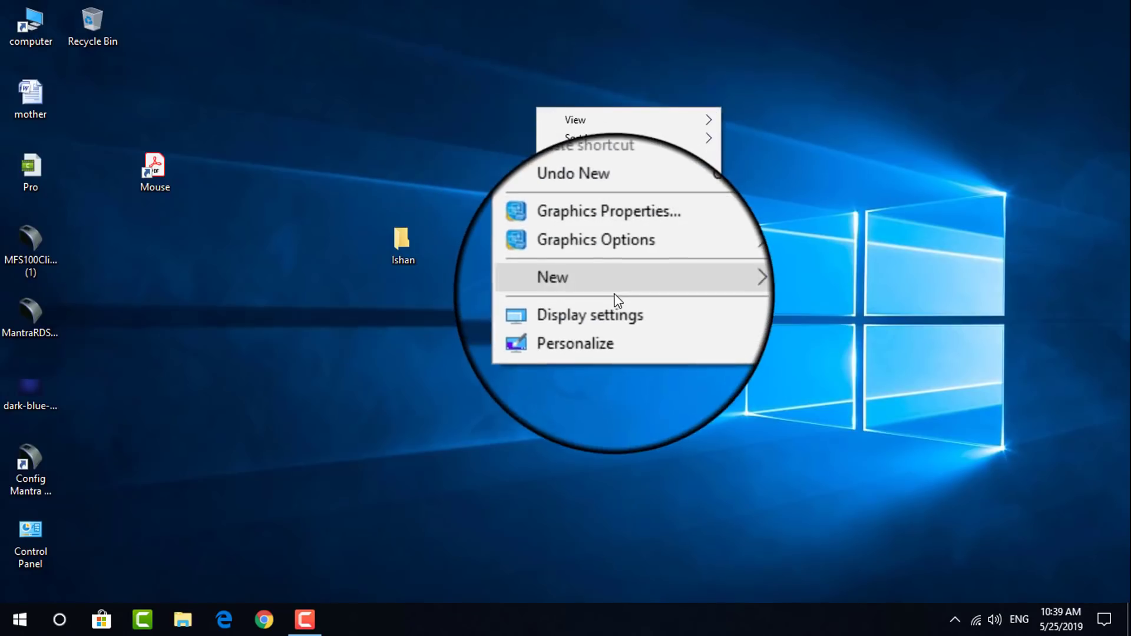
Open the display settings from the desktop and review the color, scale, resolution and orientation options
{"action": "mouse_move", "coordinate": [615, 285]}
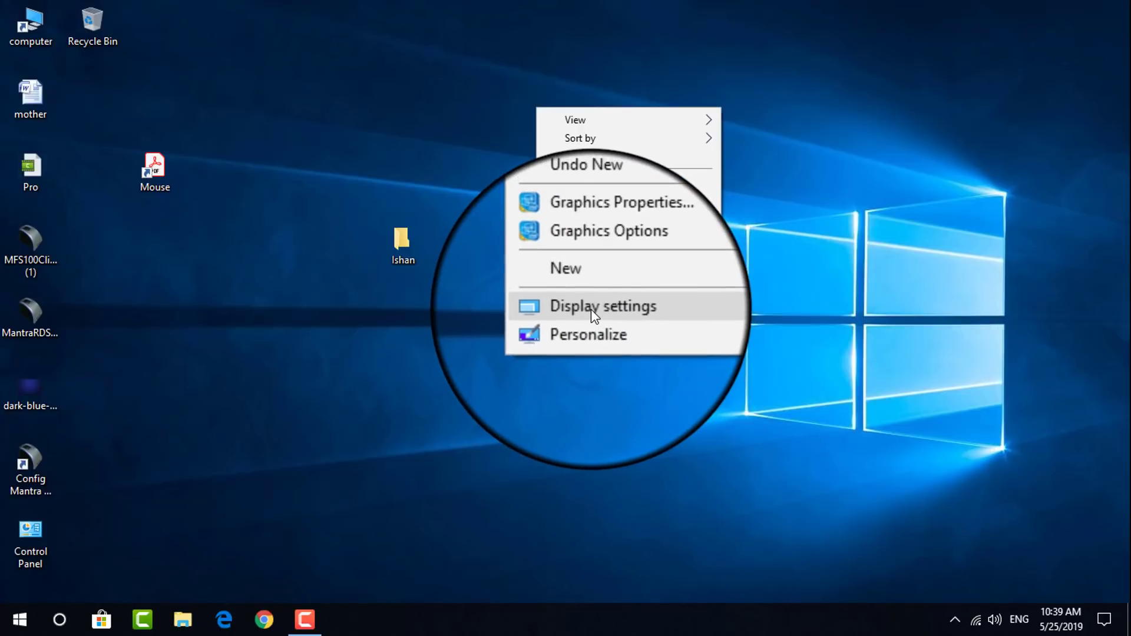
{"action": "left_click", "coordinate": [591, 309]}
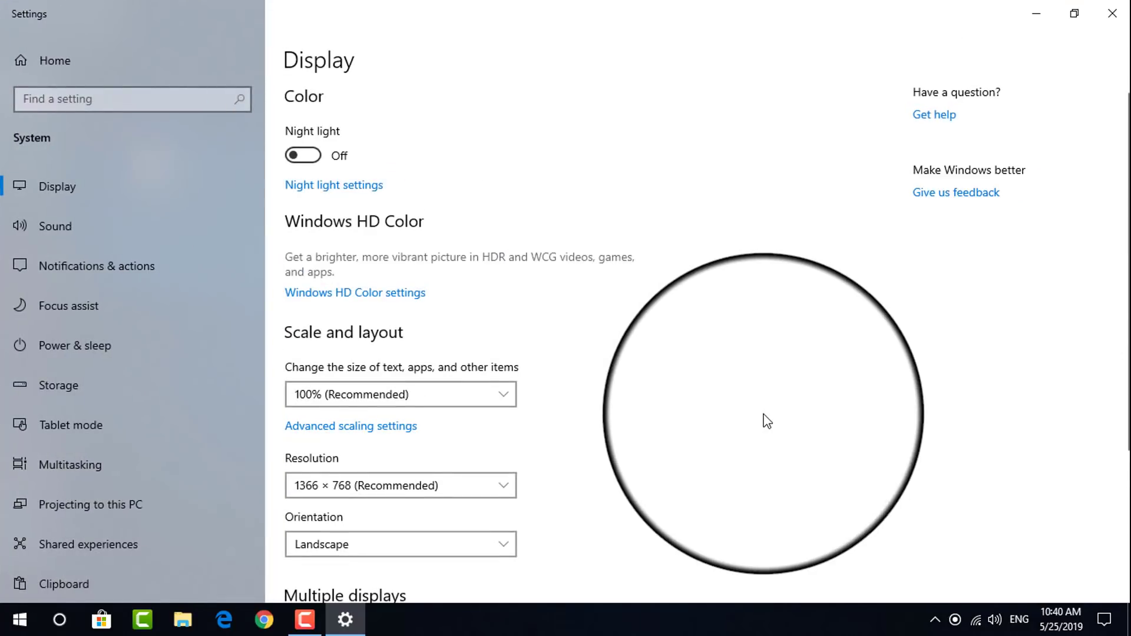
{"action": "left_click", "coordinate": [23, 186]}
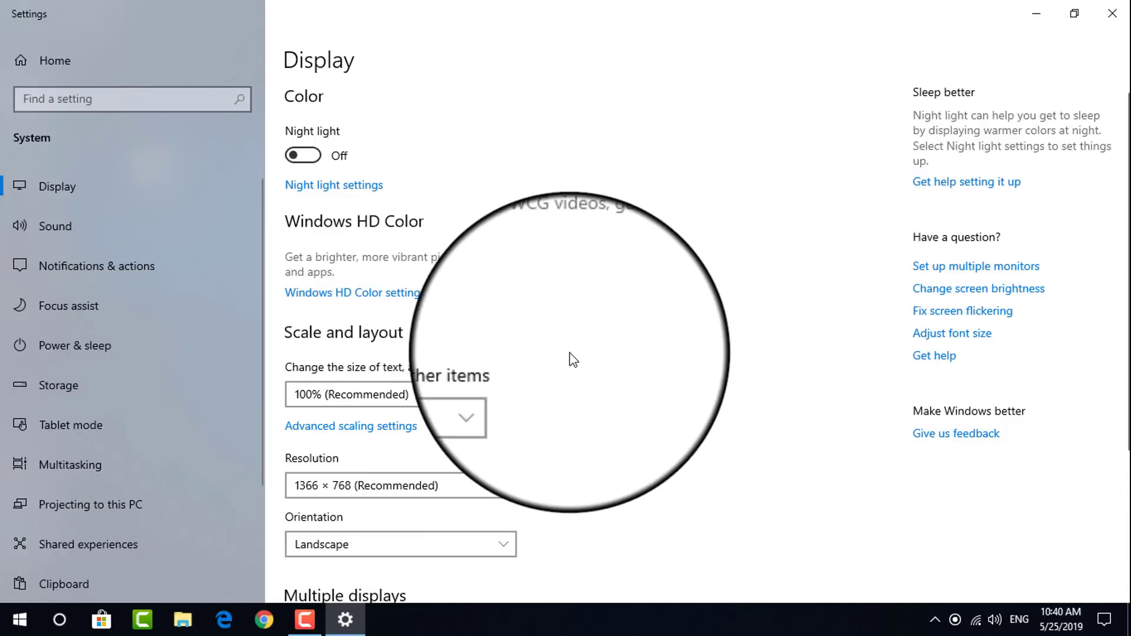
{"action": "scroll", "coordinate": [500, 341], "scroll_direction": "down", "scroll_amount": 2}
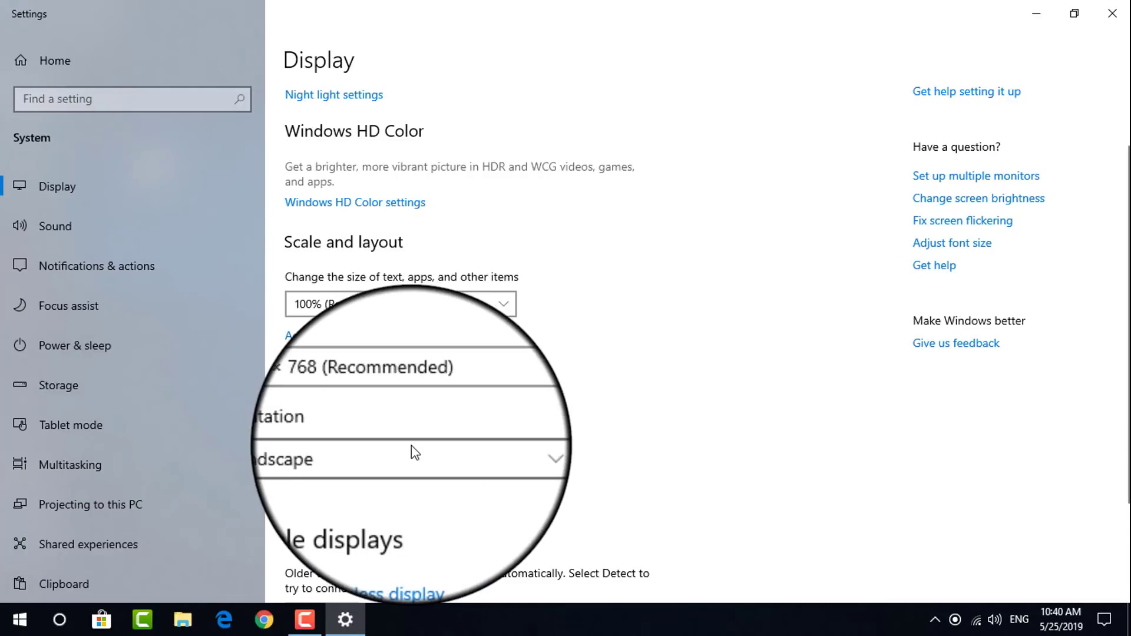
Review the Sound settings, including the available output devices and the input options
{"action": "left_click", "coordinate": [65, 227]}
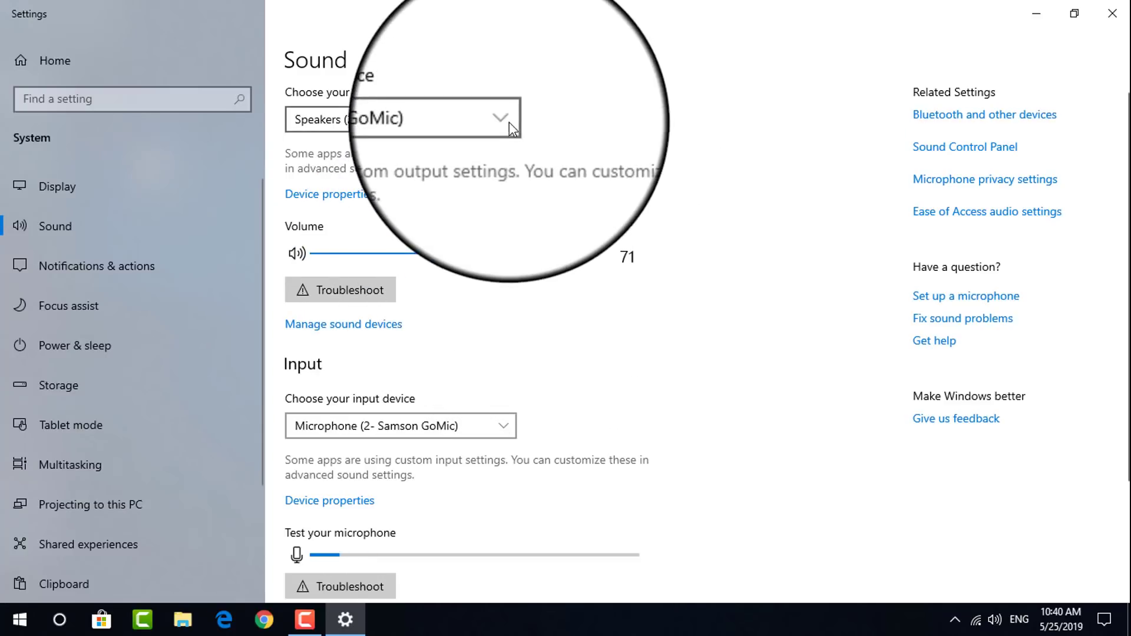
{"action": "left_click", "coordinate": [508, 120]}
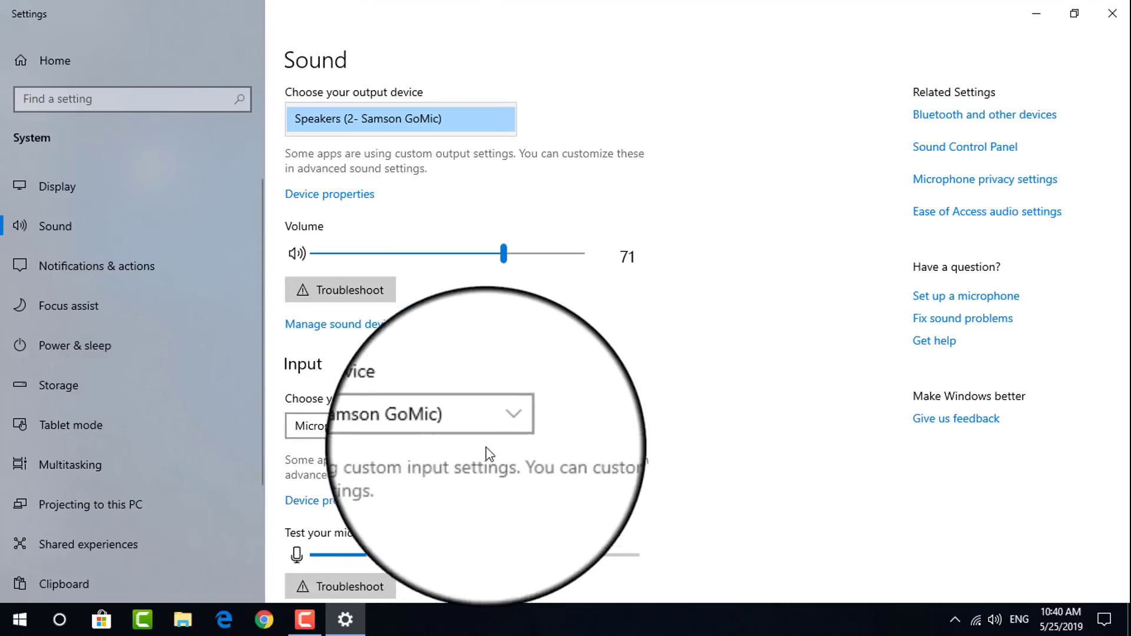
{"action": "scroll", "coordinate": [503, 427], "scroll_direction": "down", "scroll_amount": 2}
{"action": "scroll", "coordinate": [504, 430], "scroll_direction": "down", "scroll_amount": 1}
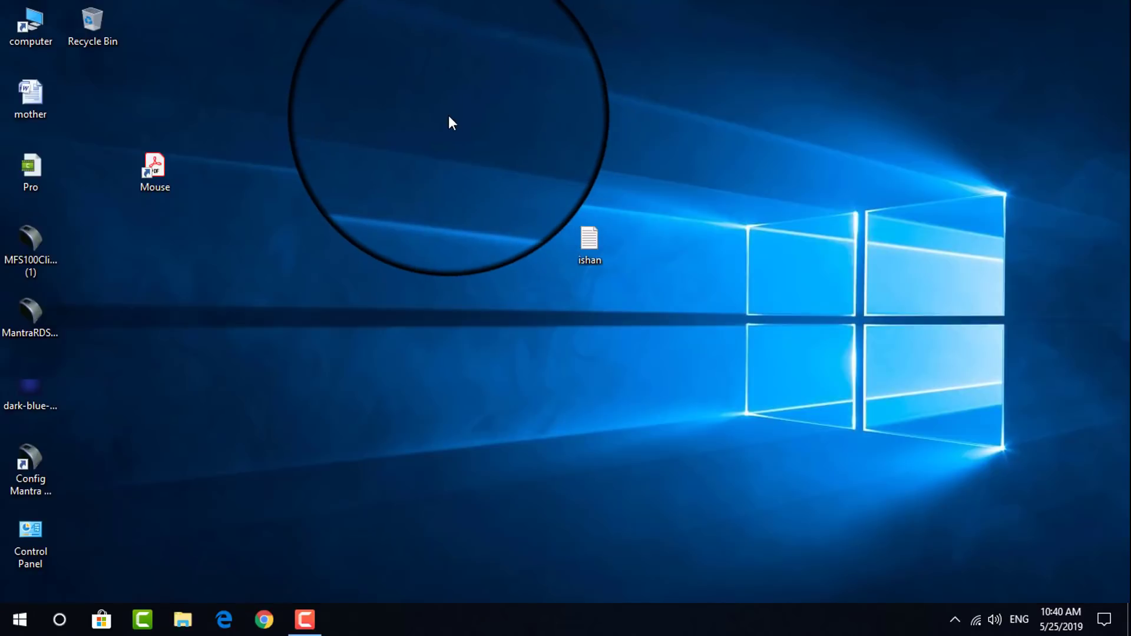
Open the desktop personalization settings, set the underwater swimmer picture as background and view it on the desktop
{"action": "right_click", "coordinate": [448, 116]}
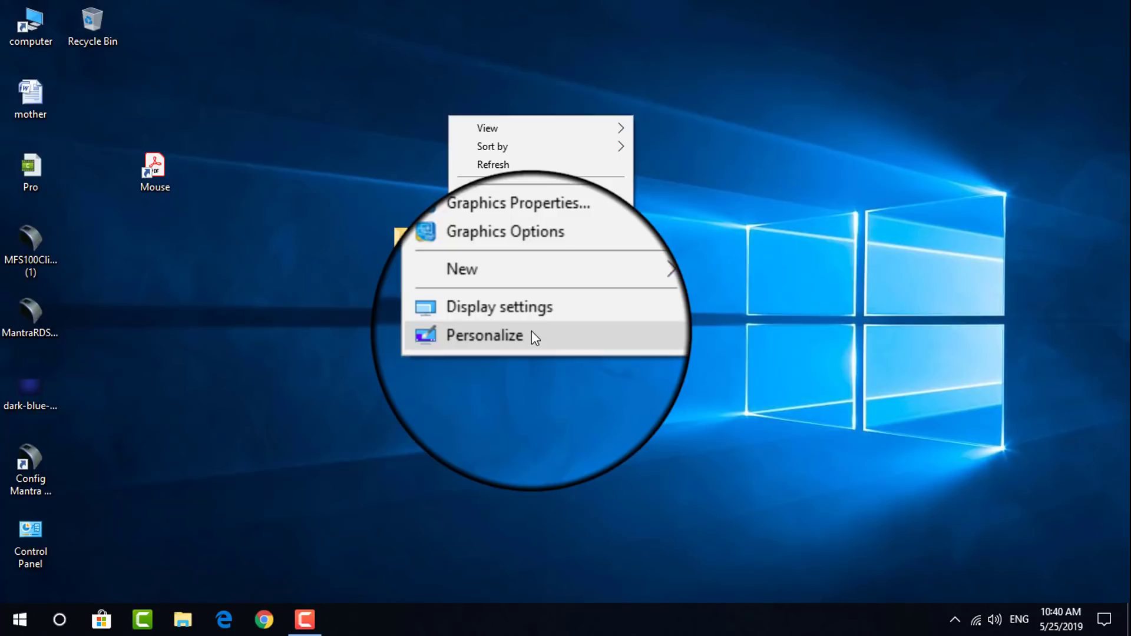
{"action": "left_click", "coordinate": [531, 330]}
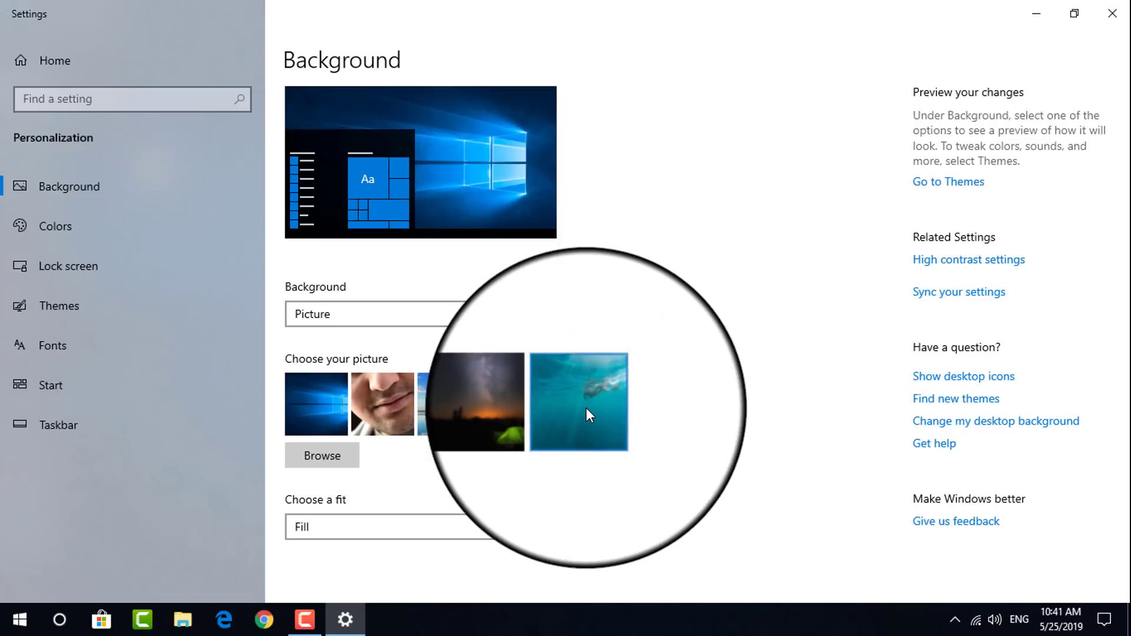
{"action": "left_click", "coordinate": [586, 408]}
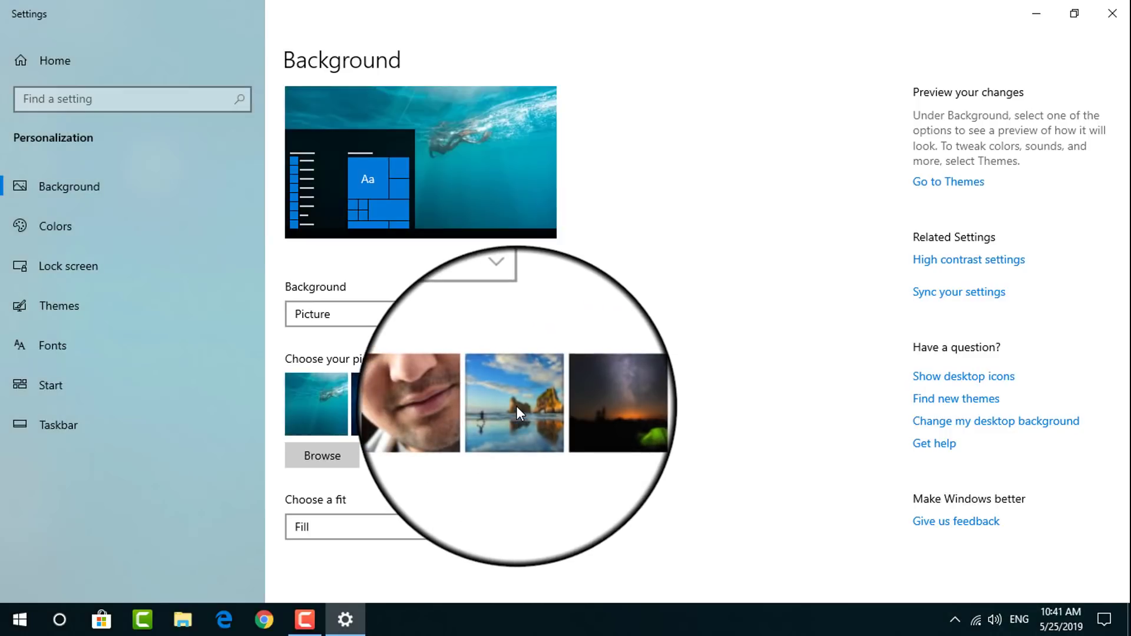
{"action": "left_click", "coordinate": [1038, 14]}
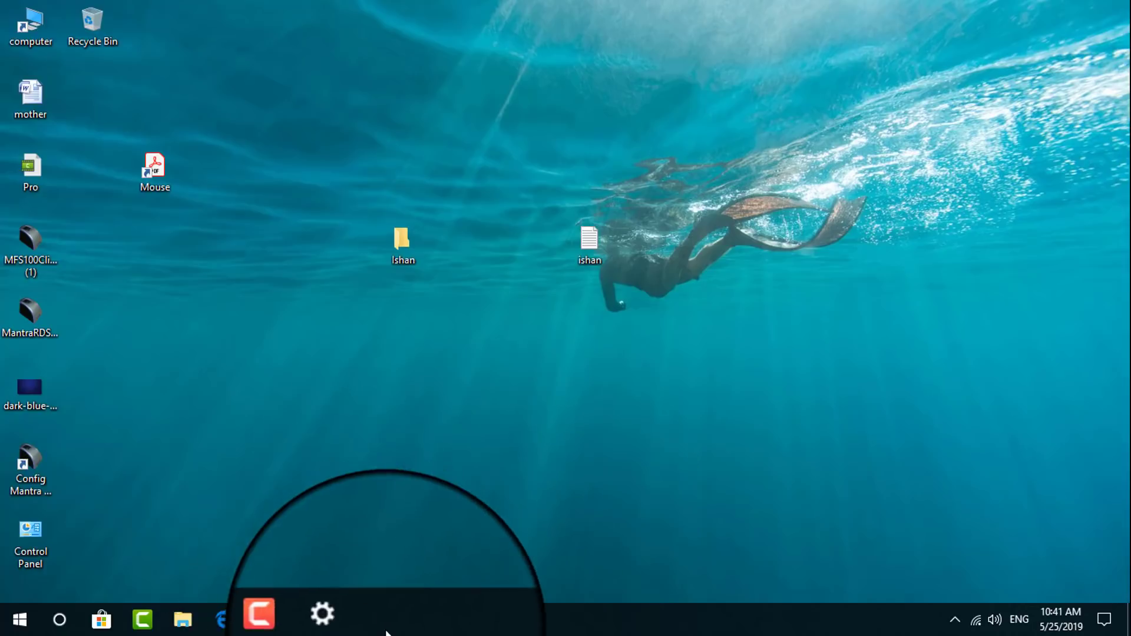
Change the desktop background to the close-up face picture and view it on the desktop
{"action": "left_click", "coordinate": [346, 620]}
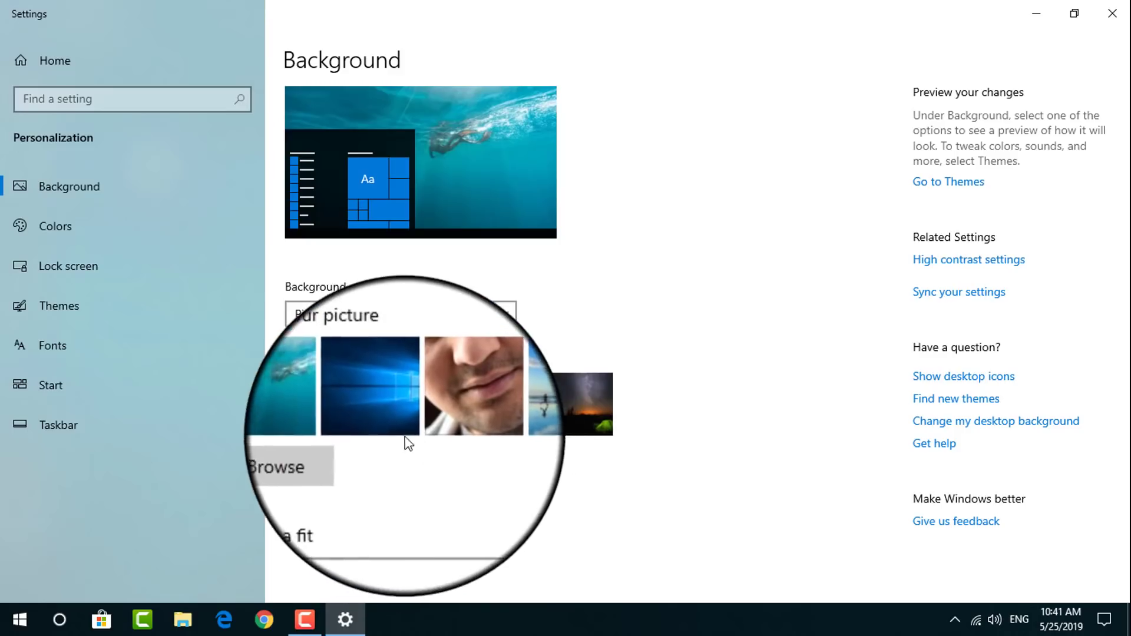
{"action": "left_click", "coordinate": [445, 410]}
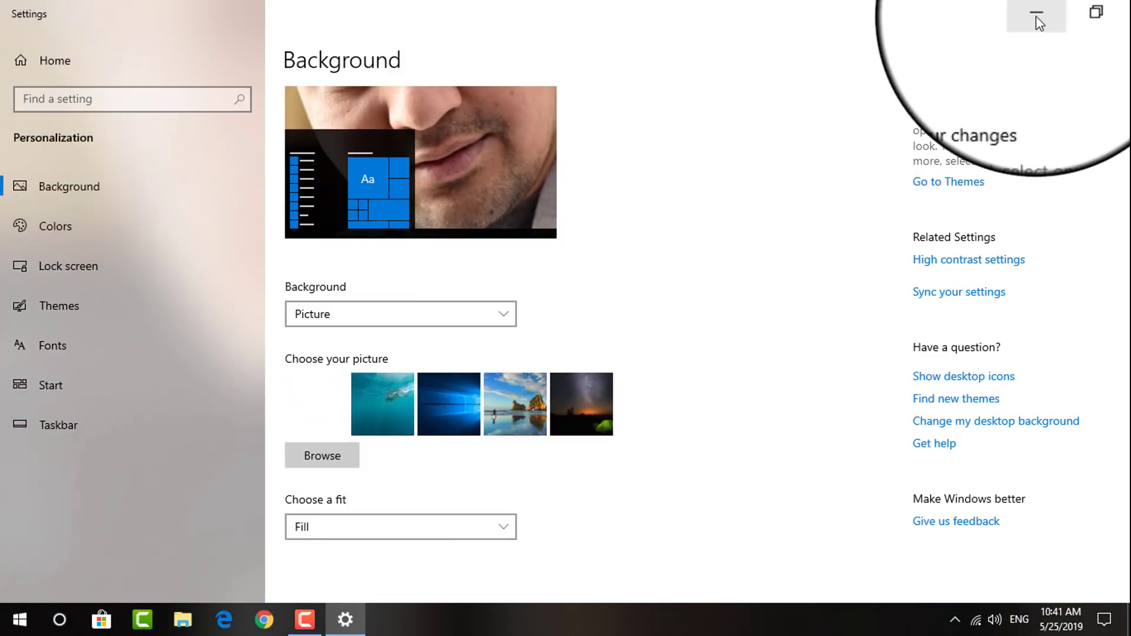
{"action": "left_click", "coordinate": [1037, 16]}
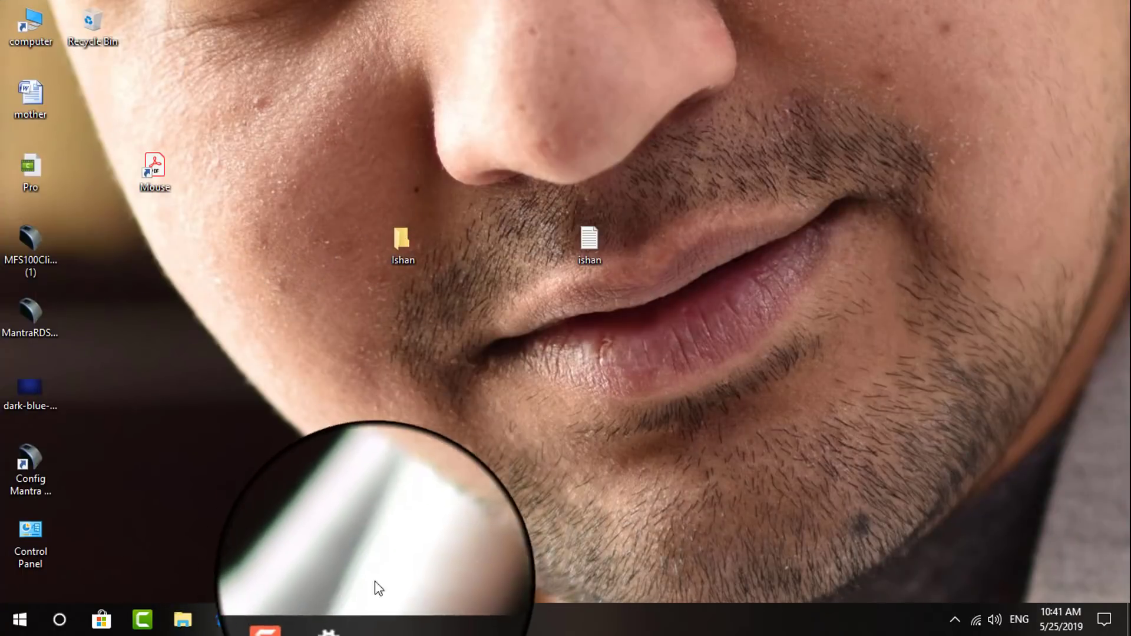
Return to the Background settings, view the file browser for custom pictures and leave it without choosing one
{"action": "left_click", "coordinate": [345, 622]}
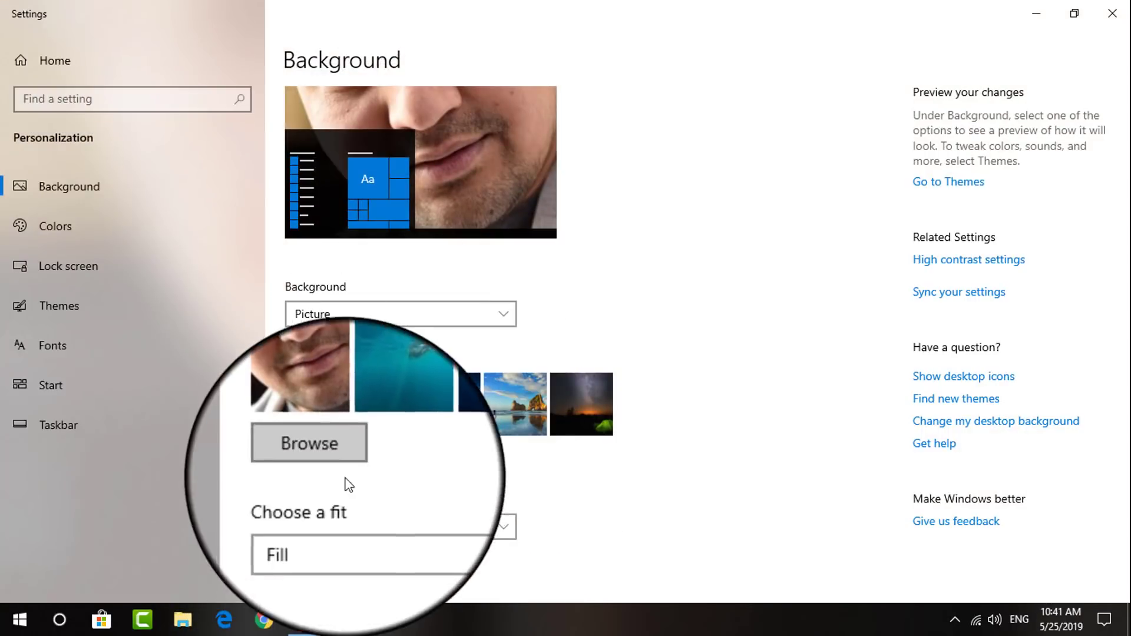
{"action": "left_click", "coordinate": [326, 455]}
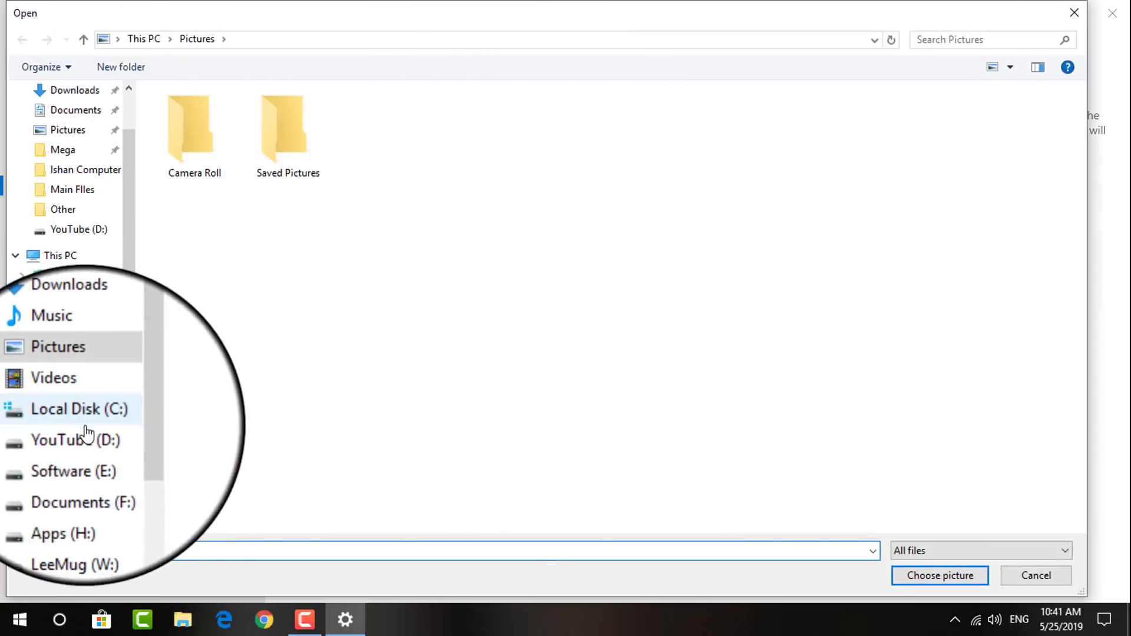
{"action": "left_click", "coordinate": [1041, 575]}
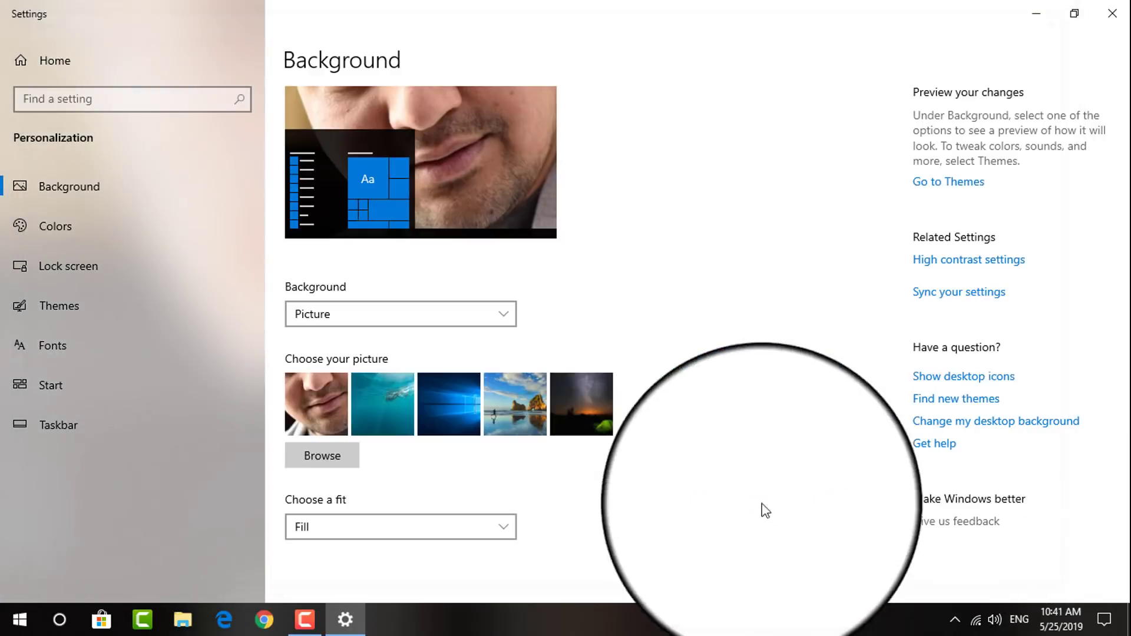
Set the blue Windows logo picture as the desktop background and view the available fit options without changing the fit
{"action": "left_click", "coordinate": [474, 411]}
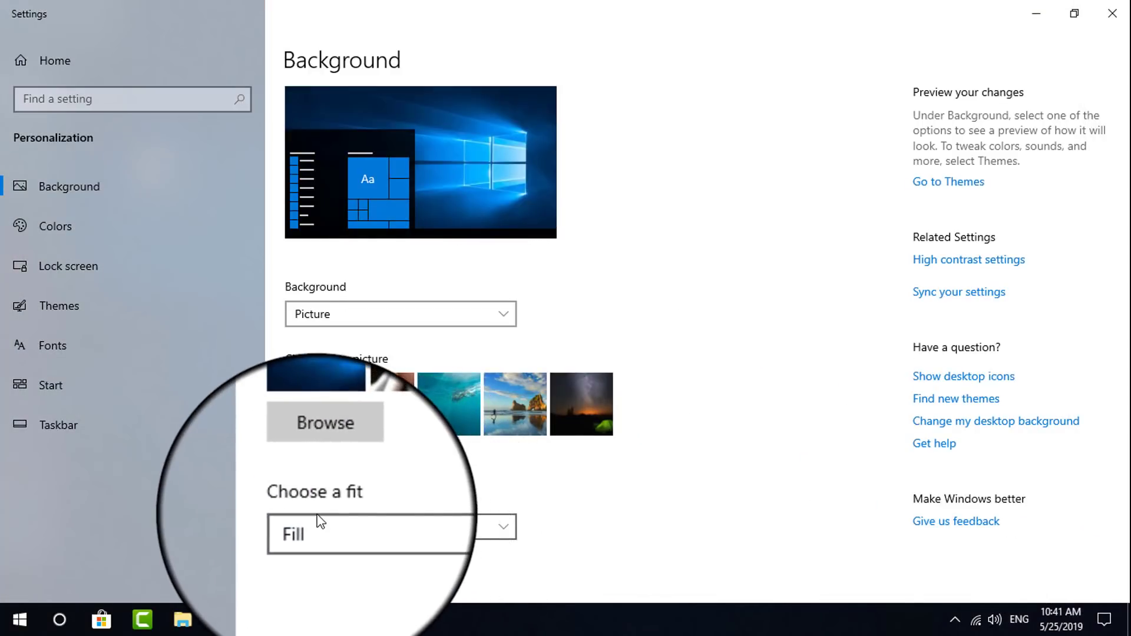
{"action": "left_click", "coordinate": [365, 537]}
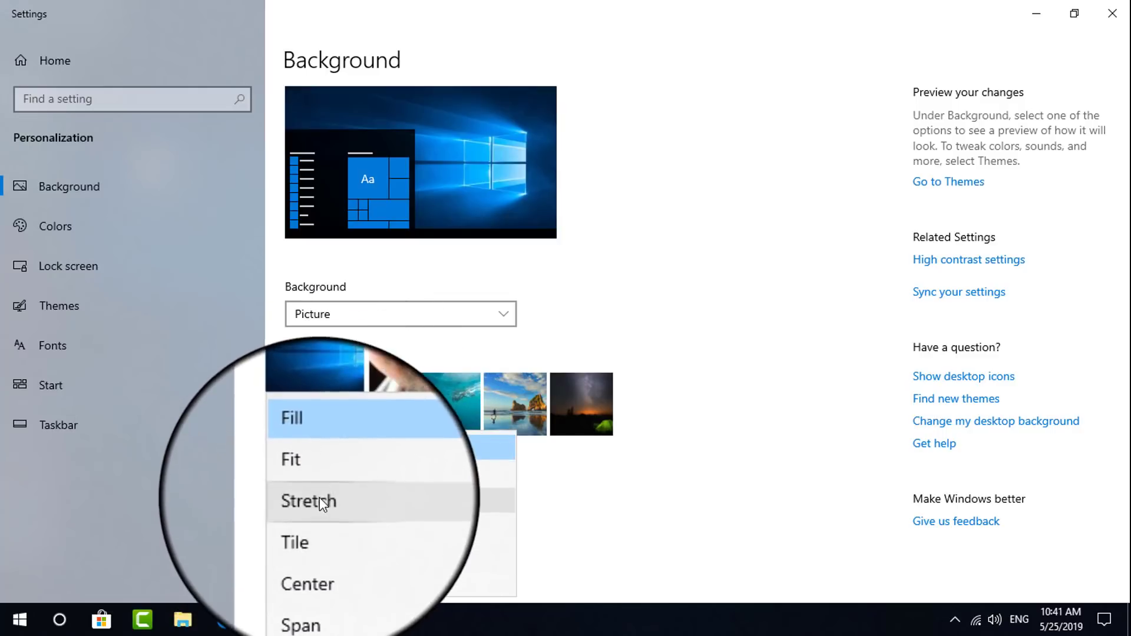
{"action": "left_click", "coordinate": [693, 532]}
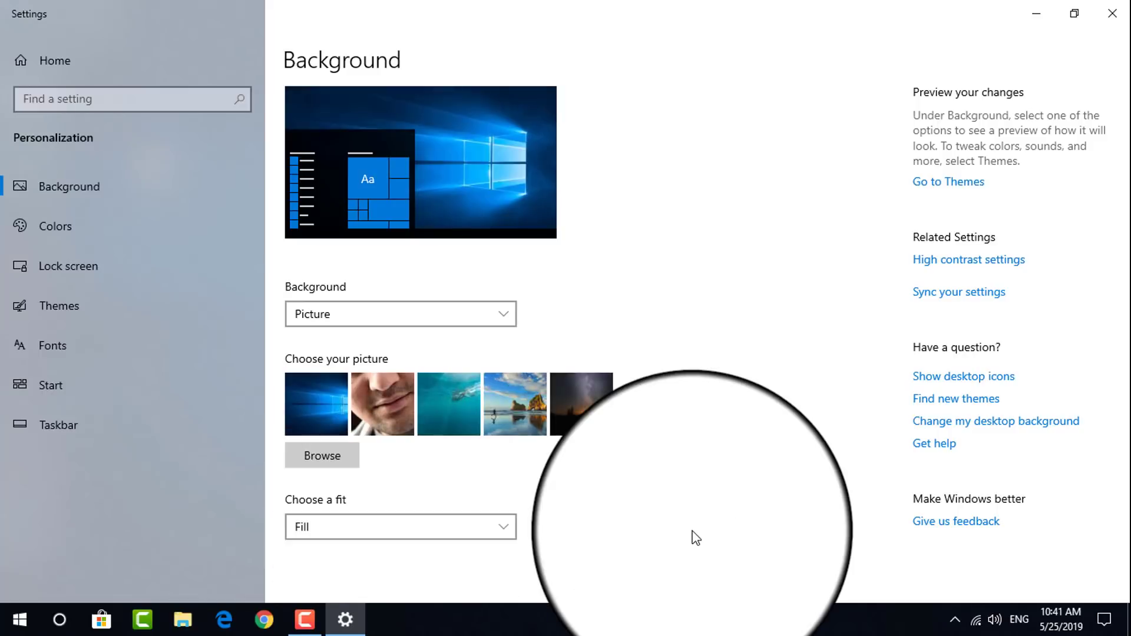
Open the Colors settings, check the current accent color in the Start menu and return to the Colors settings
{"action": "left_click", "coordinate": [73, 231]}
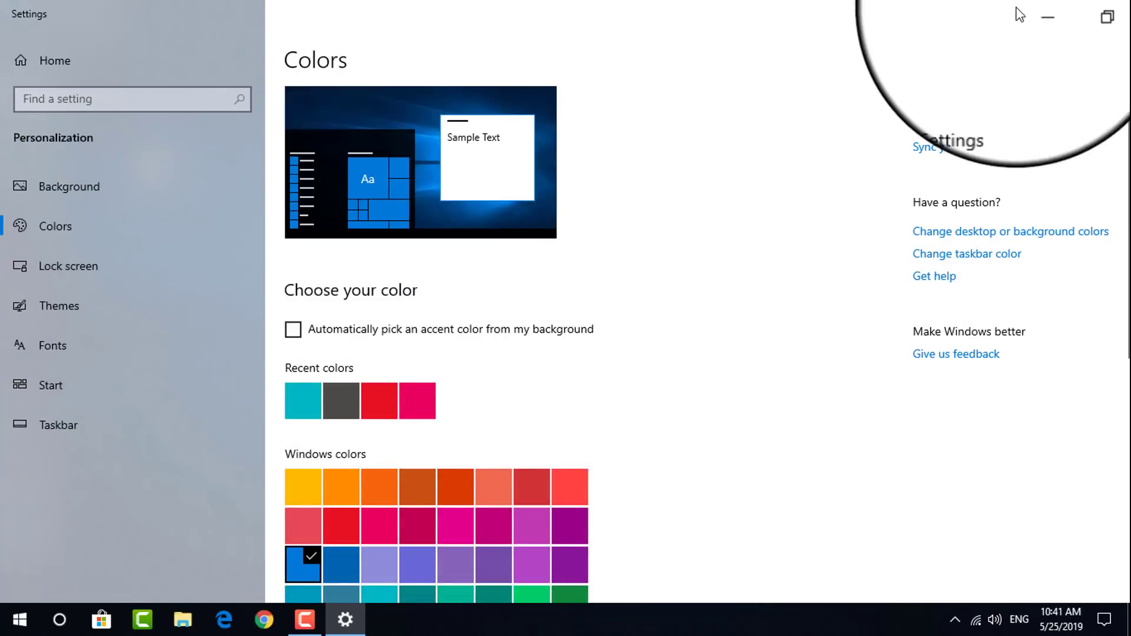
{"action": "left_click", "coordinate": [1048, 17]}
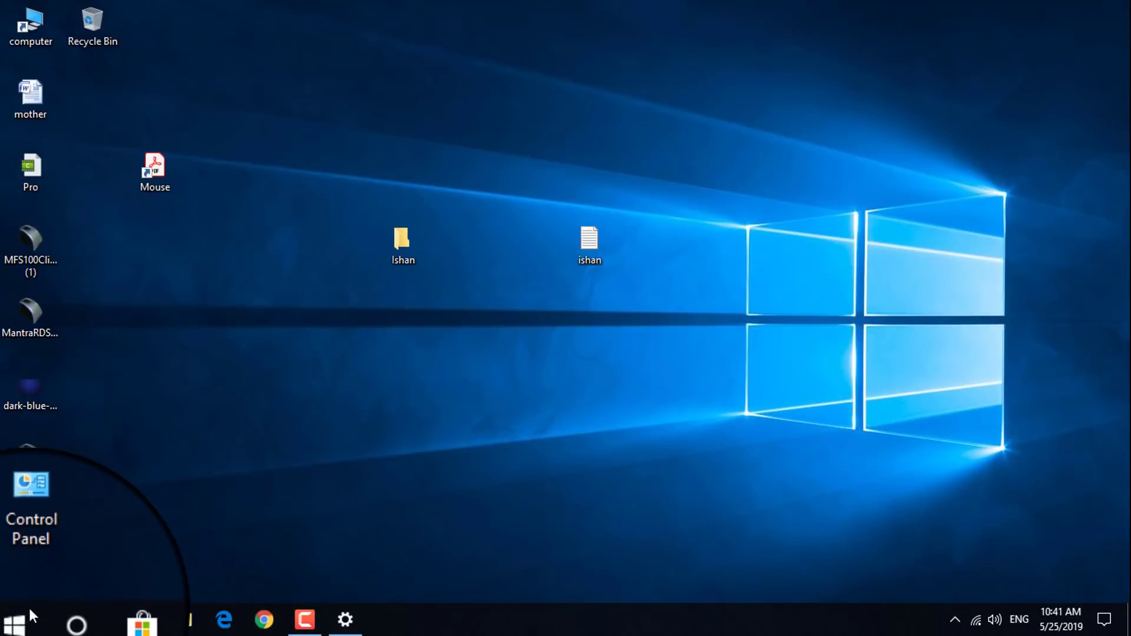
{"action": "left_click", "coordinate": [30, 610]}
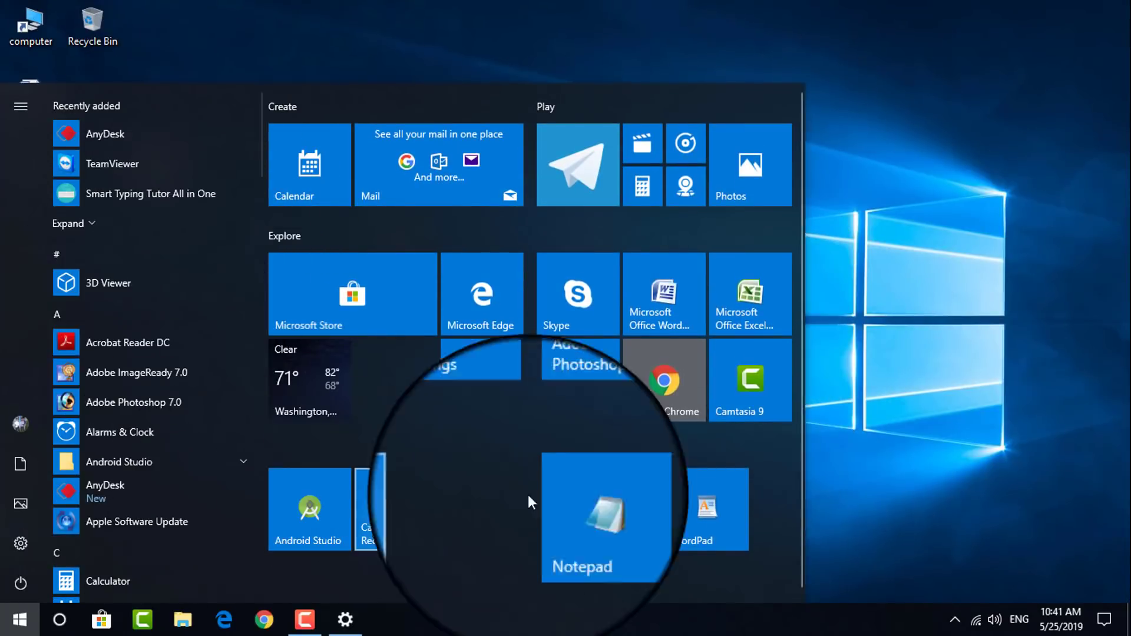
{"action": "left_click", "coordinate": [896, 177]}
{"action": "left_click", "coordinate": [348, 619]}
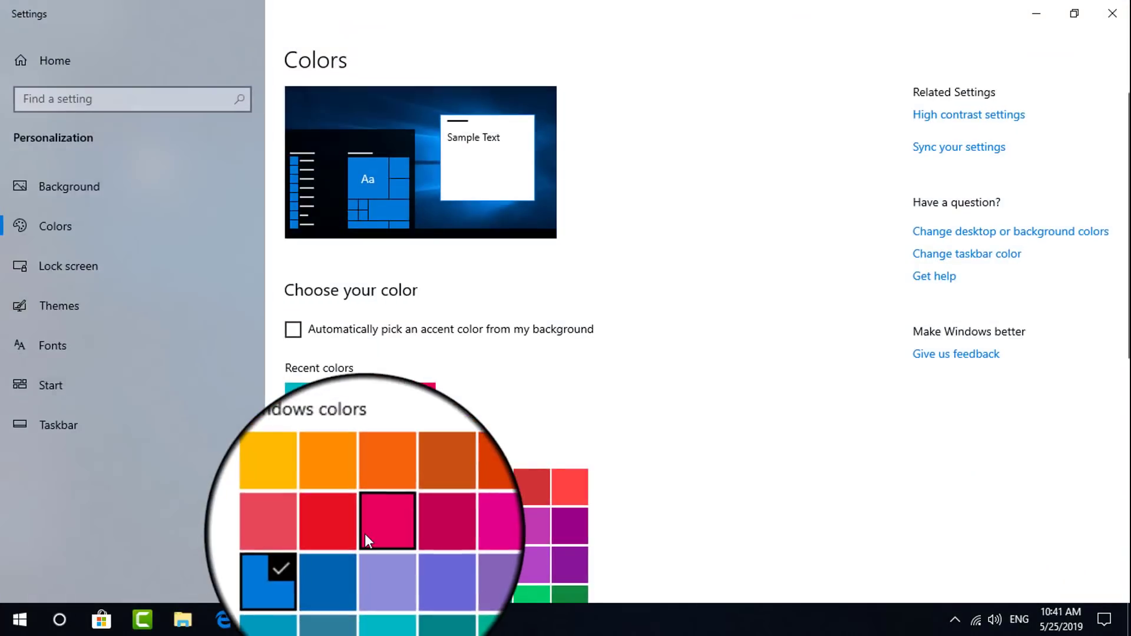
Set the accent color to red from the recent colors and check it in the Start menu
{"action": "scroll", "coordinate": [464, 391], "scroll_direction": "down", "scroll_amount": 2}
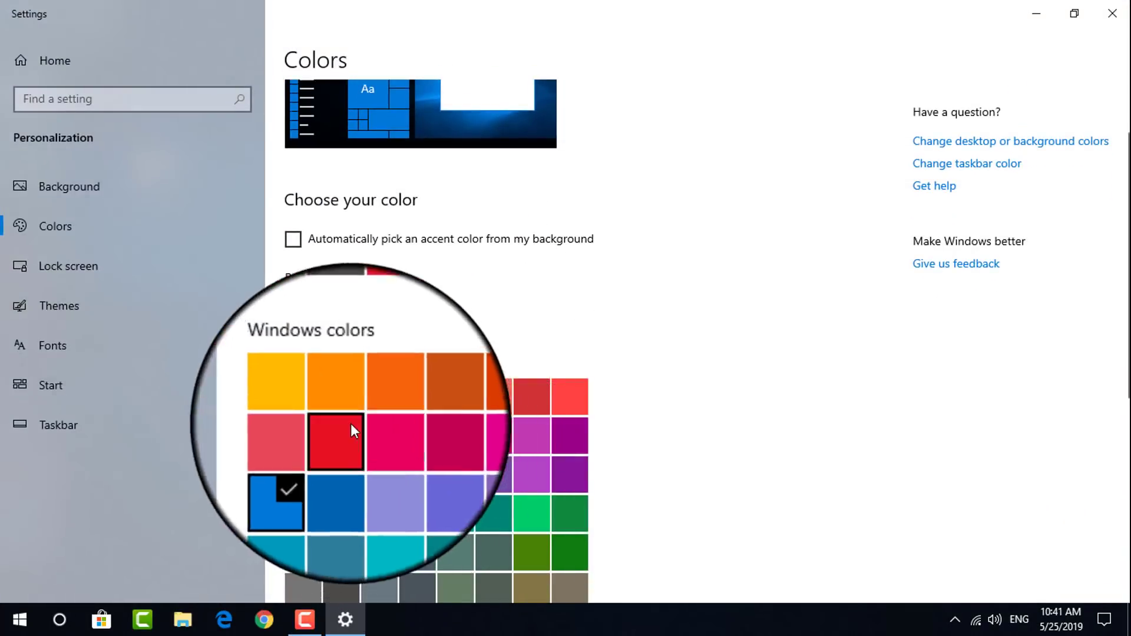
{"action": "scroll", "coordinate": [564, 414], "scroll_direction": "down", "scroll_amount": 4}
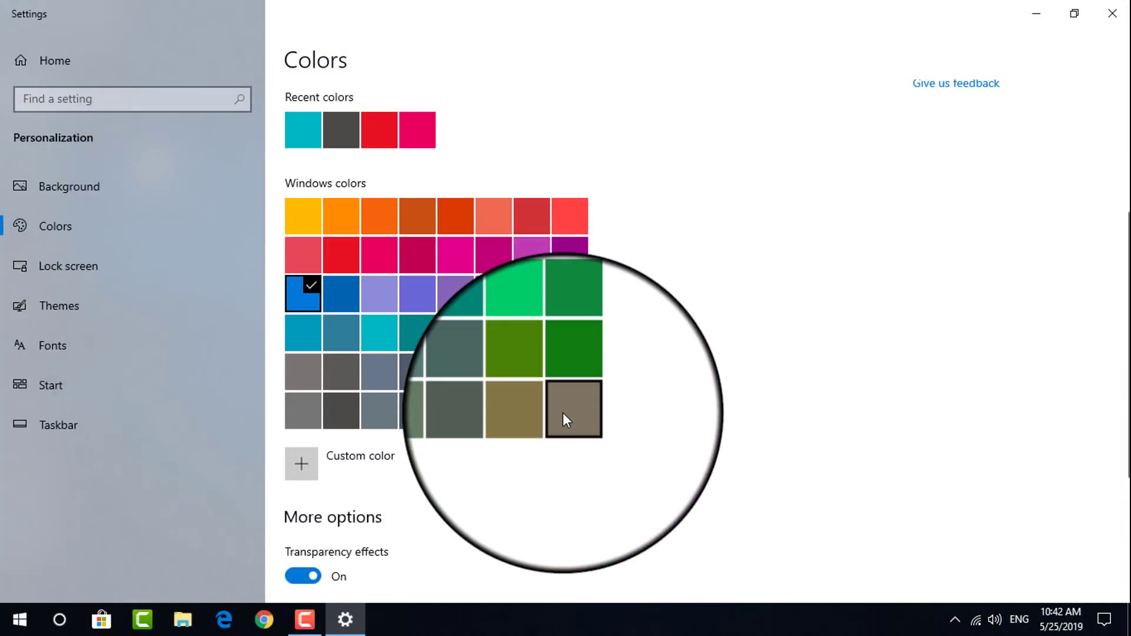
{"action": "scroll", "coordinate": [563, 415], "scroll_direction": "up", "scroll_amount": 2}
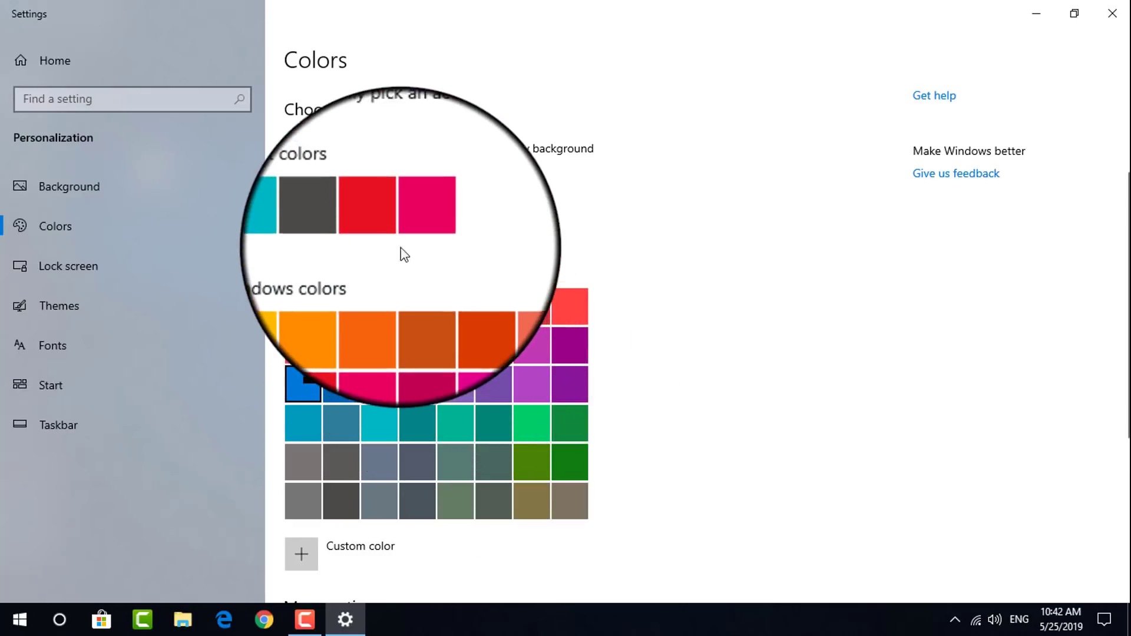
{"action": "left_click", "coordinate": [387, 228]}
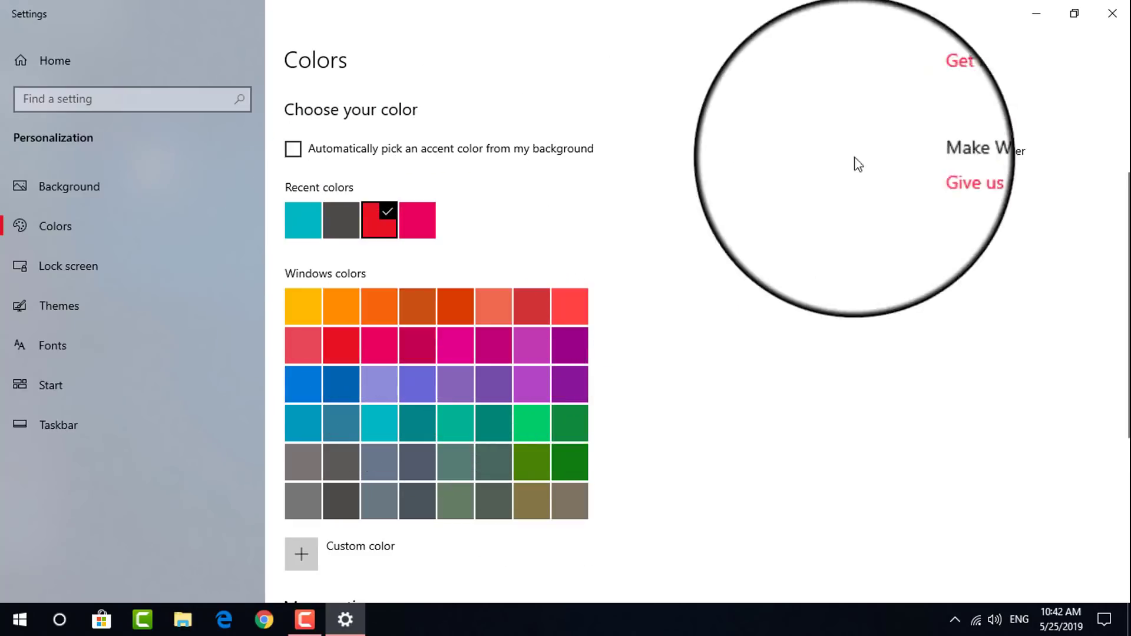
{"action": "left_click", "coordinate": [1031, 13]}
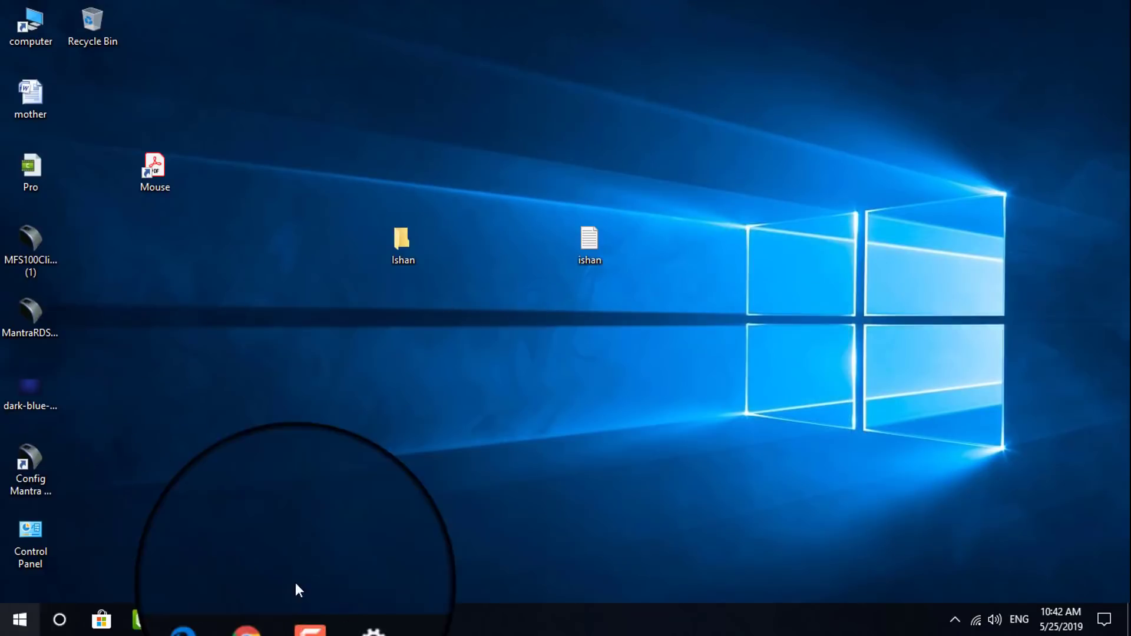
{"action": "left_click", "coordinate": [22, 629]}
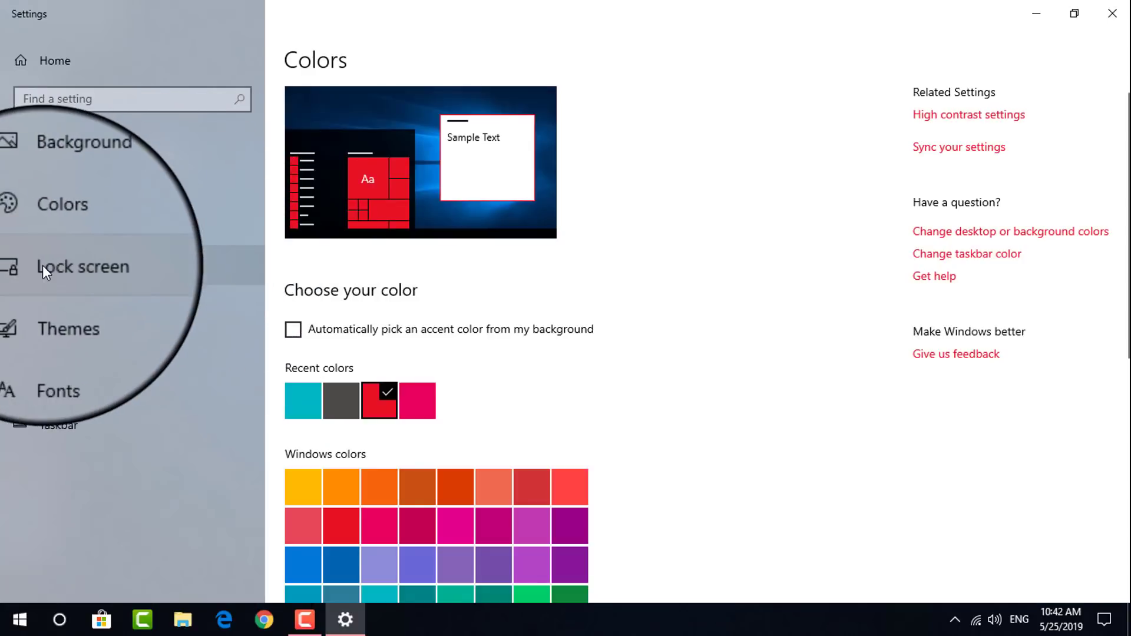
Review the Lock screen settings, including the background type choices, the status apps and the sign-in screen option
{"action": "left_click", "coordinate": [59, 267]}
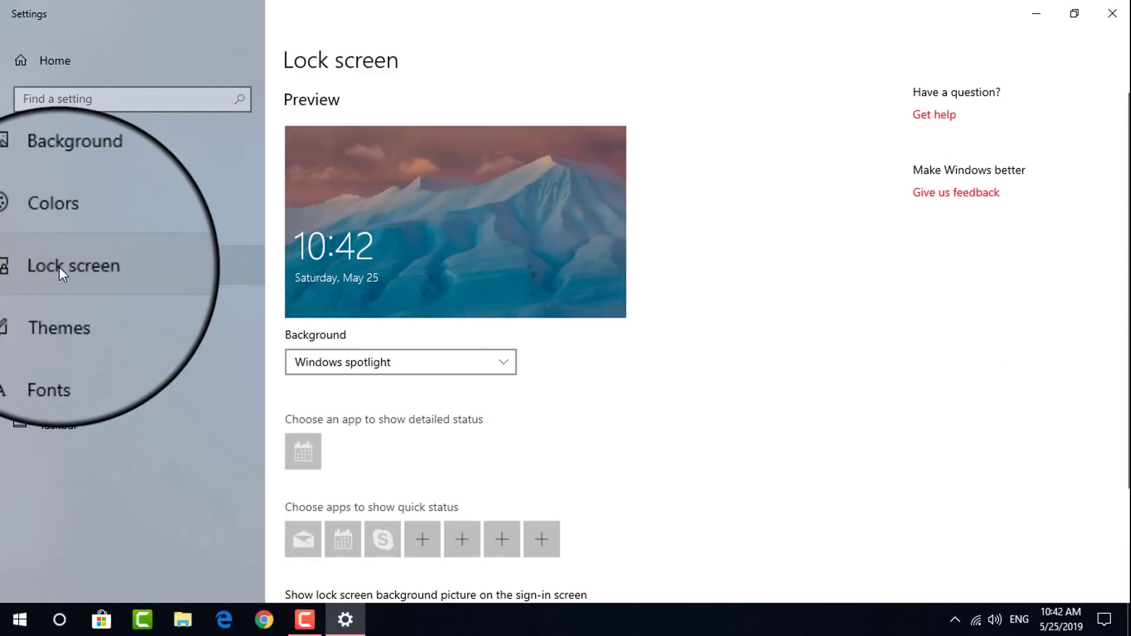
{"action": "left_click", "coordinate": [408, 363]}
{"action": "left_click", "coordinate": [408, 363]}
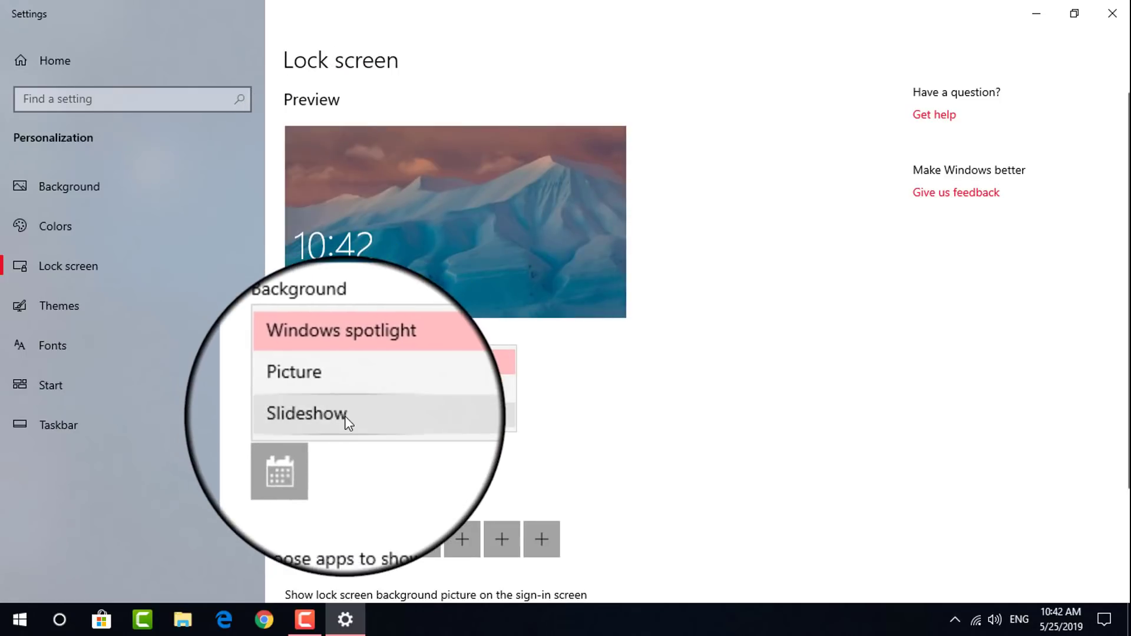
{"action": "left_click", "coordinate": [745, 436]}
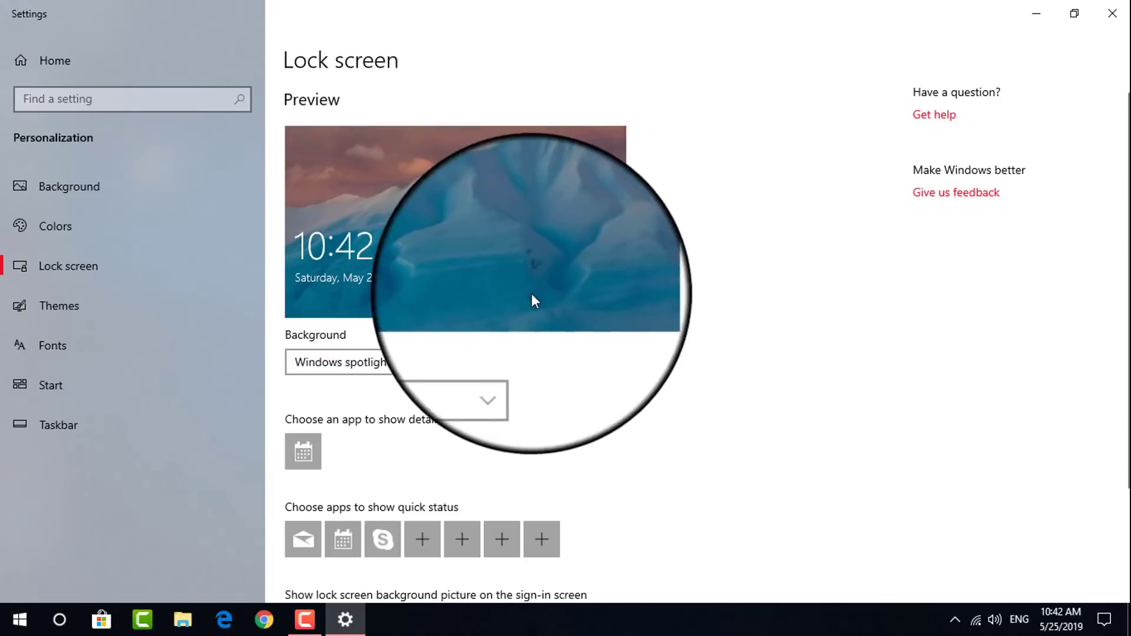
{"action": "scroll", "coordinate": [620, 341], "scroll_direction": "down", "scroll_amount": 3}
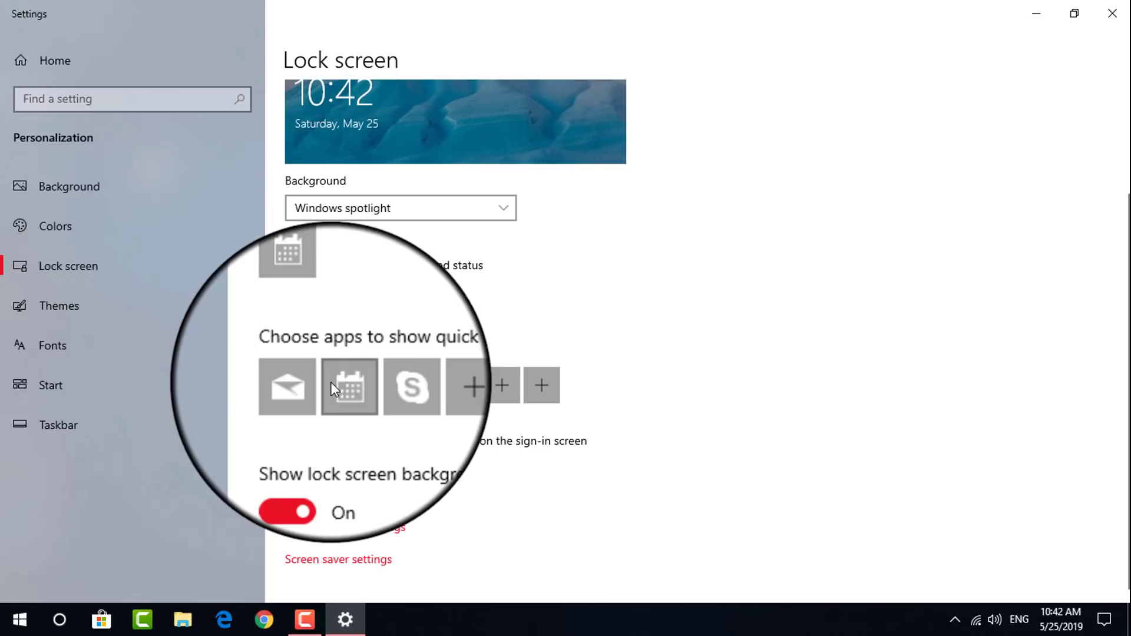
{"action": "scroll", "coordinate": [330, 381], "scroll_direction": "up", "scroll_amount": 3}
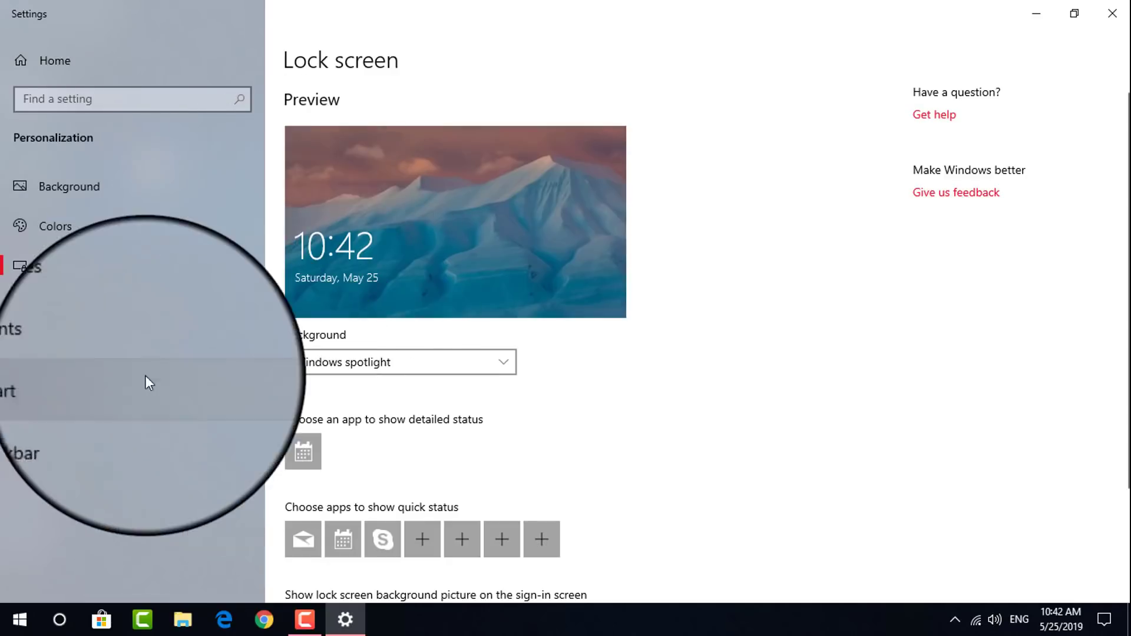
Apply the Windows theme in the Themes settings and close Settings
{"action": "left_click", "coordinate": [109, 311]}
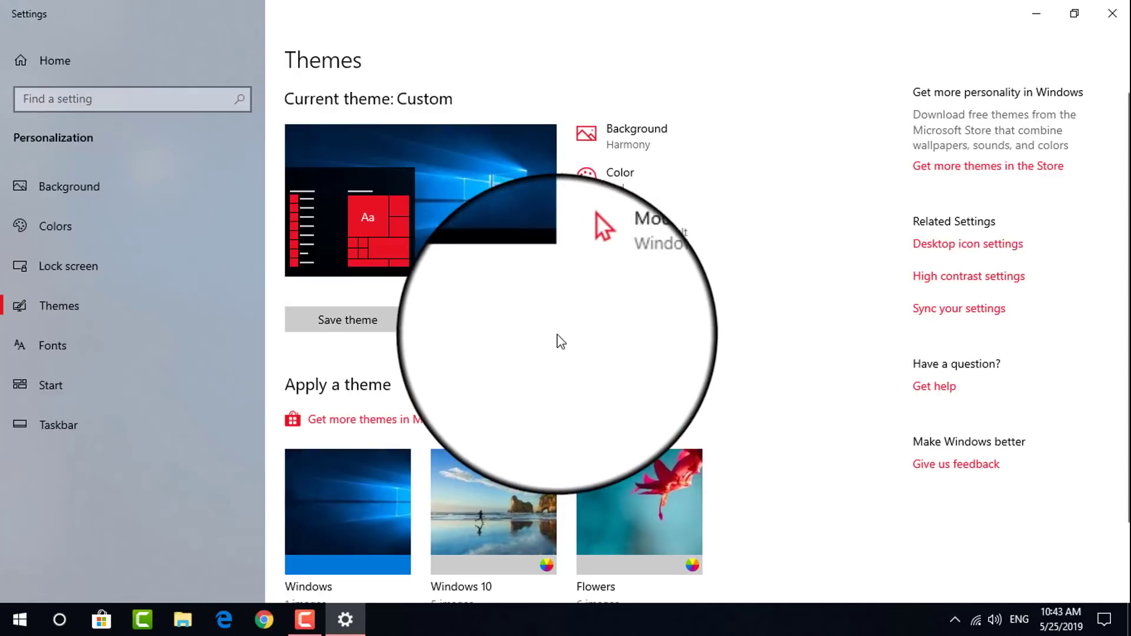
{"action": "scroll", "coordinate": [542, 413], "scroll_direction": "down", "scroll_amount": 2}
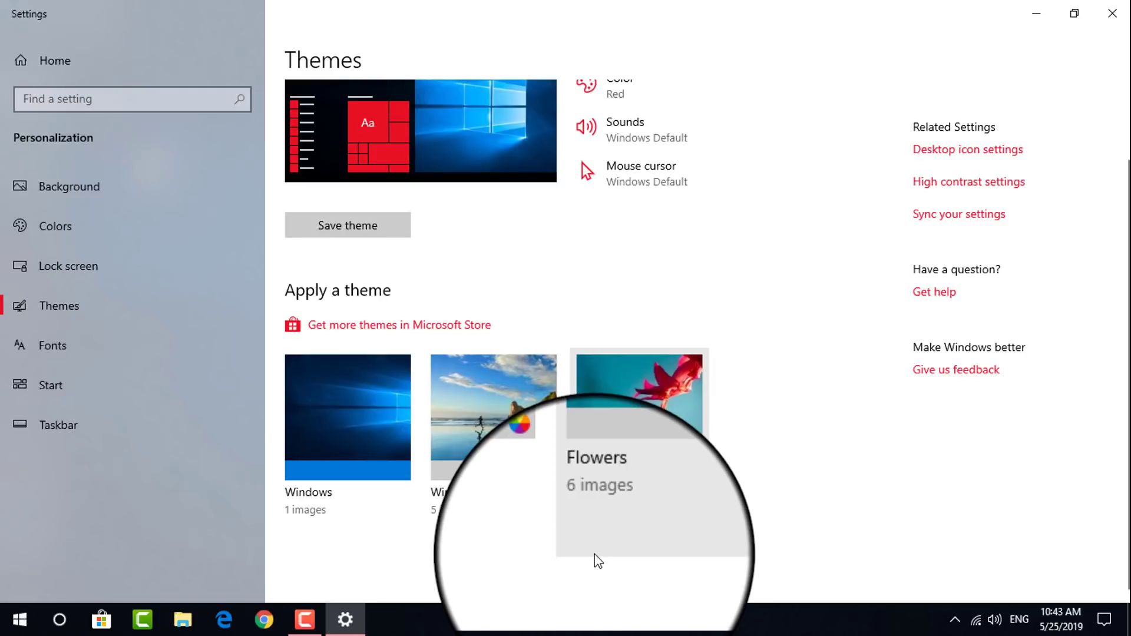
{"action": "left_click", "coordinate": [336, 429]}
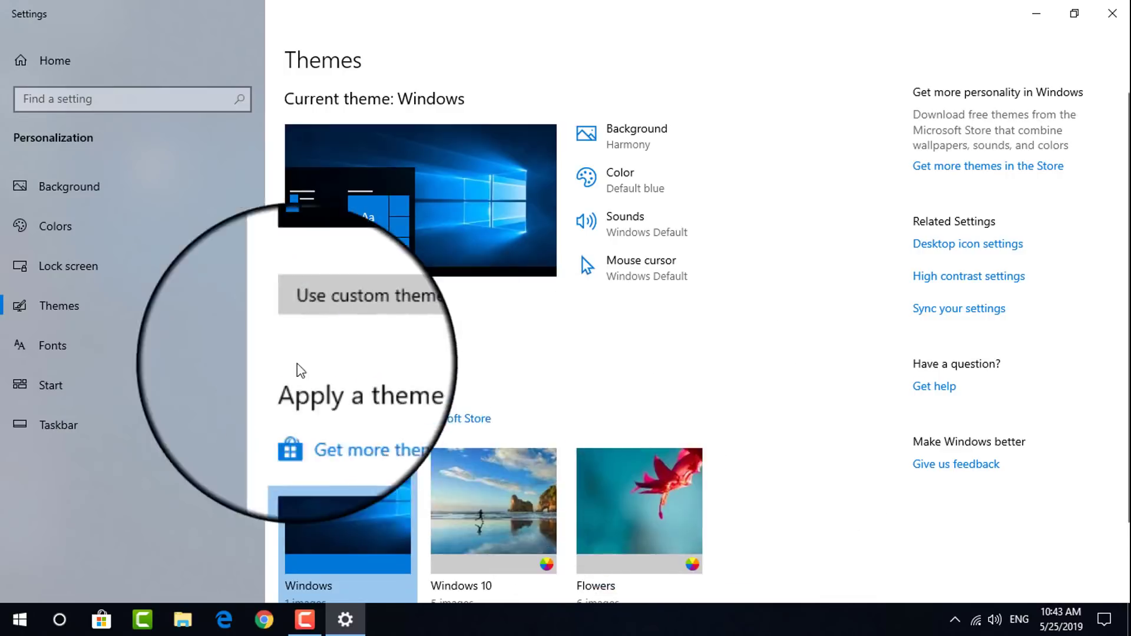
{"action": "key", "text": "alt+F4"}
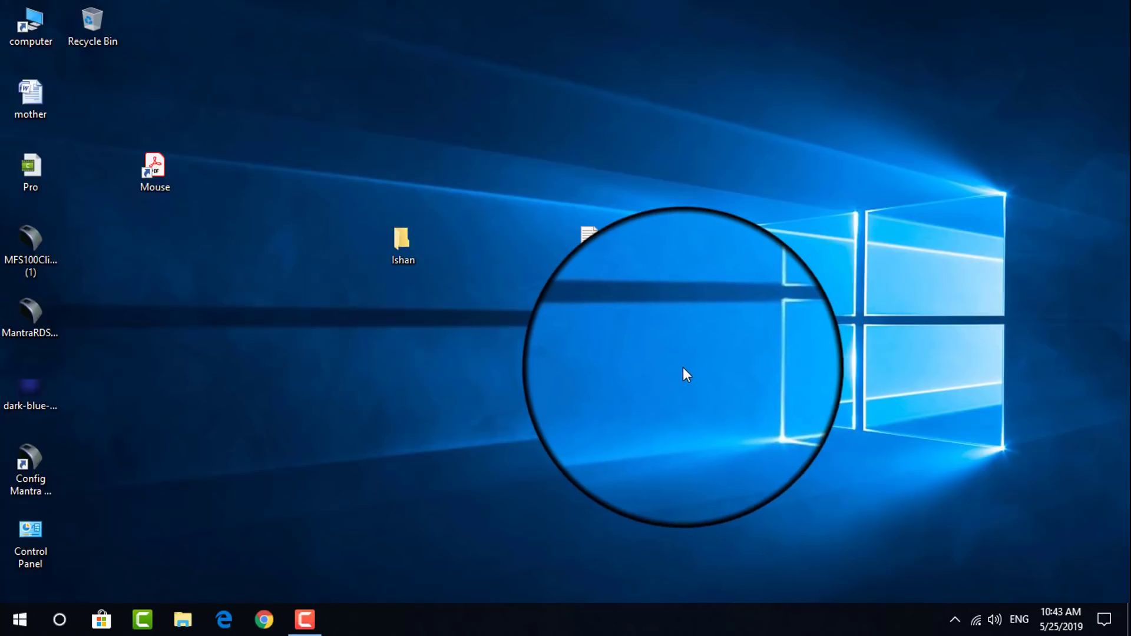
Permanently delete the Mouse shortcut, the folder and the text document in the middle of the desktop
{"action": "left_click_drag", "start_coordinate": [693, 369], "coordinate": [126, 126]}
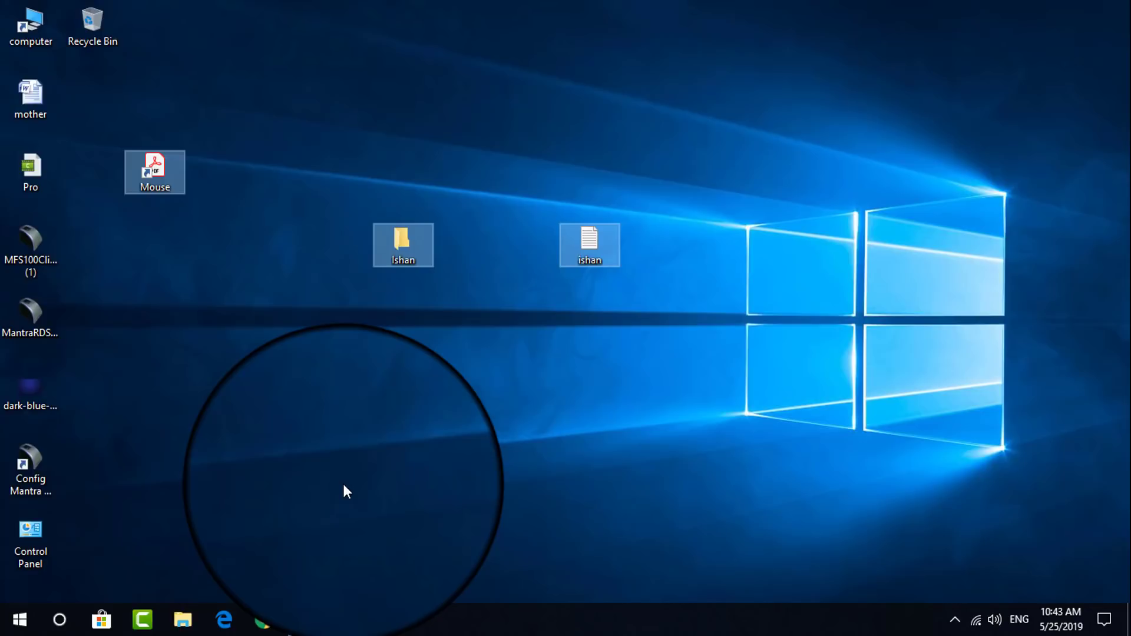
{"action": "key", "text": "shift+Delete"}
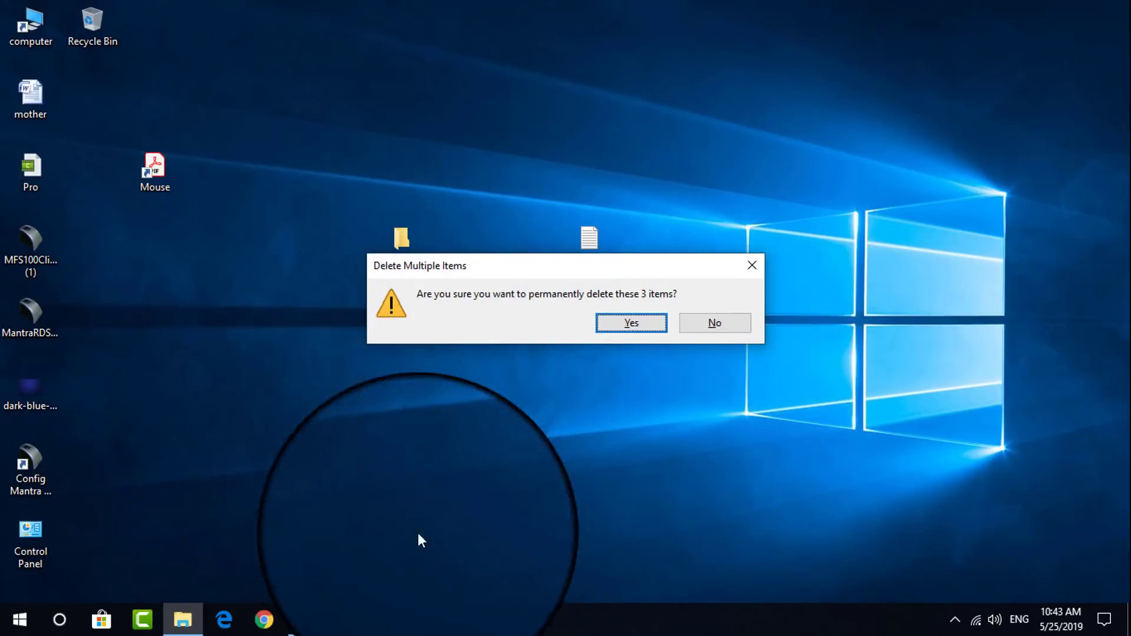
{"action": "left_click", "coordinate": [604, 334]}
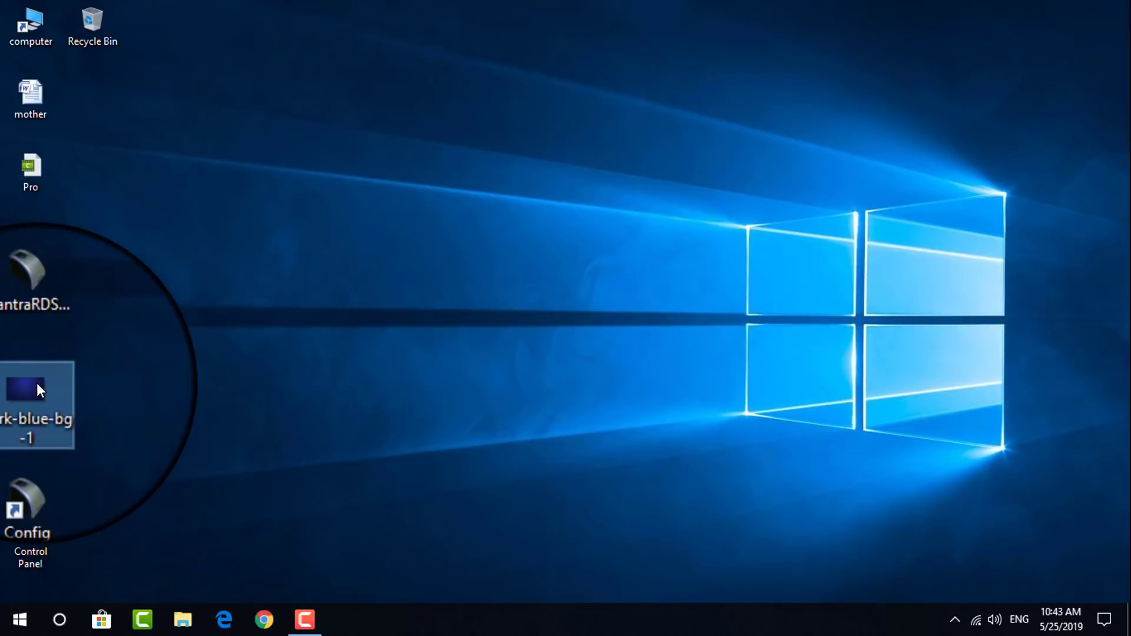
Delete the dark-blue-bg-1 picture from the desktop to the Recycle Bin and restore it from there
{"action": "key", "text": "Delete"}
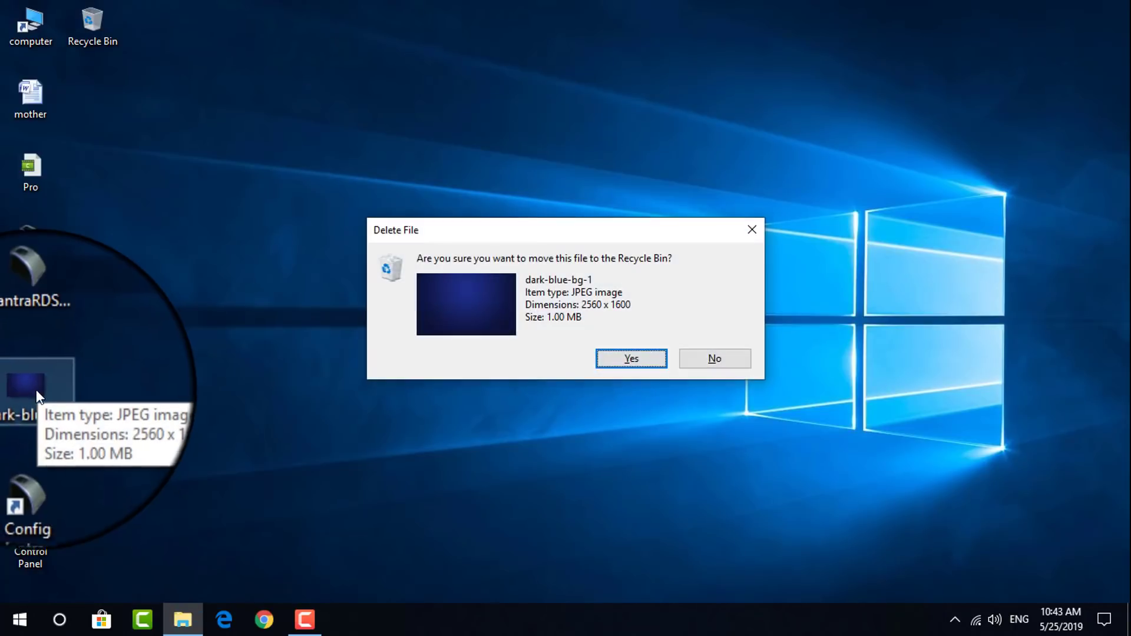
{"action": "left_click", "coordinate": [663, 355]}
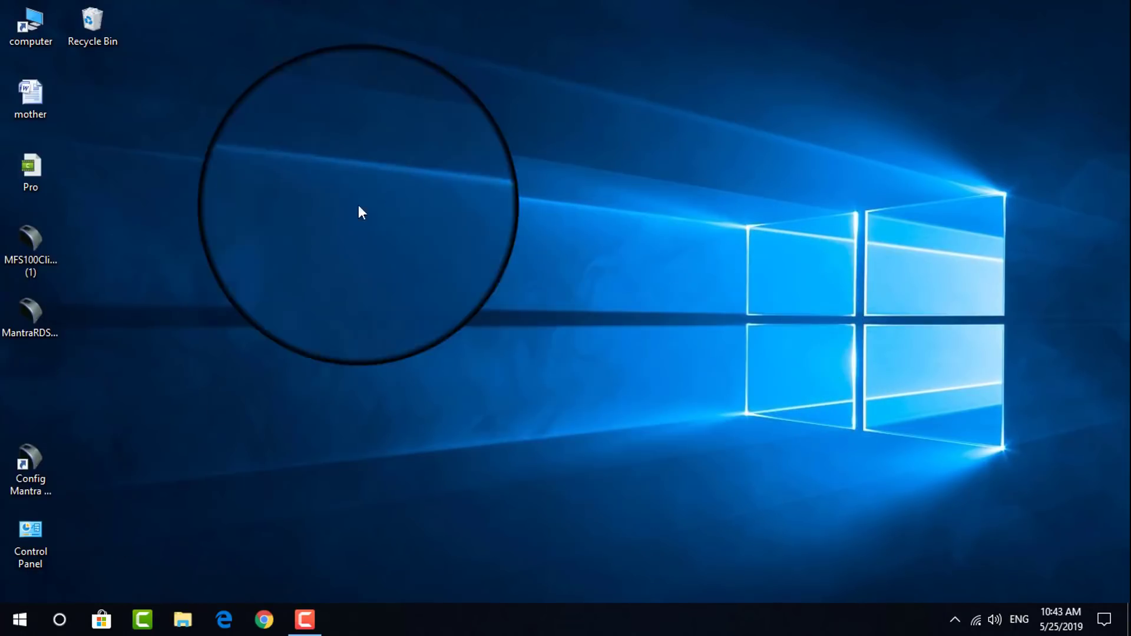
{"action": "left_click", "coordinate": [94, 33]}
{"action": "double_click", "coordinate": [93, 33]}
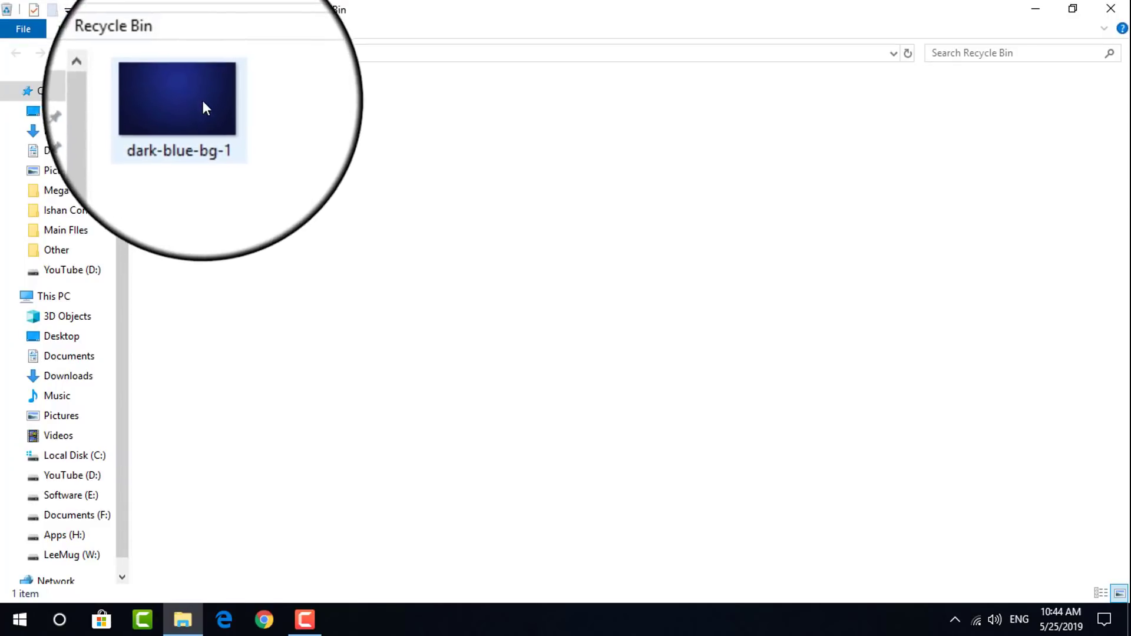
{"action": "left_click", "coordinate": [193, 105]}
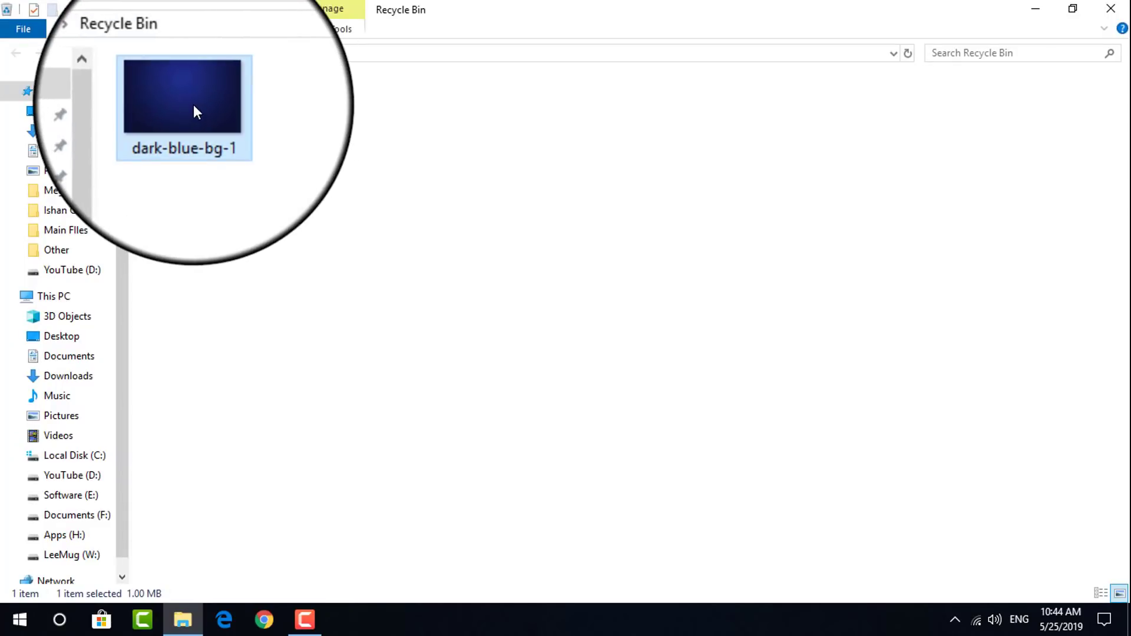
{"action": "right_click", "coordinate": [193, 105]}
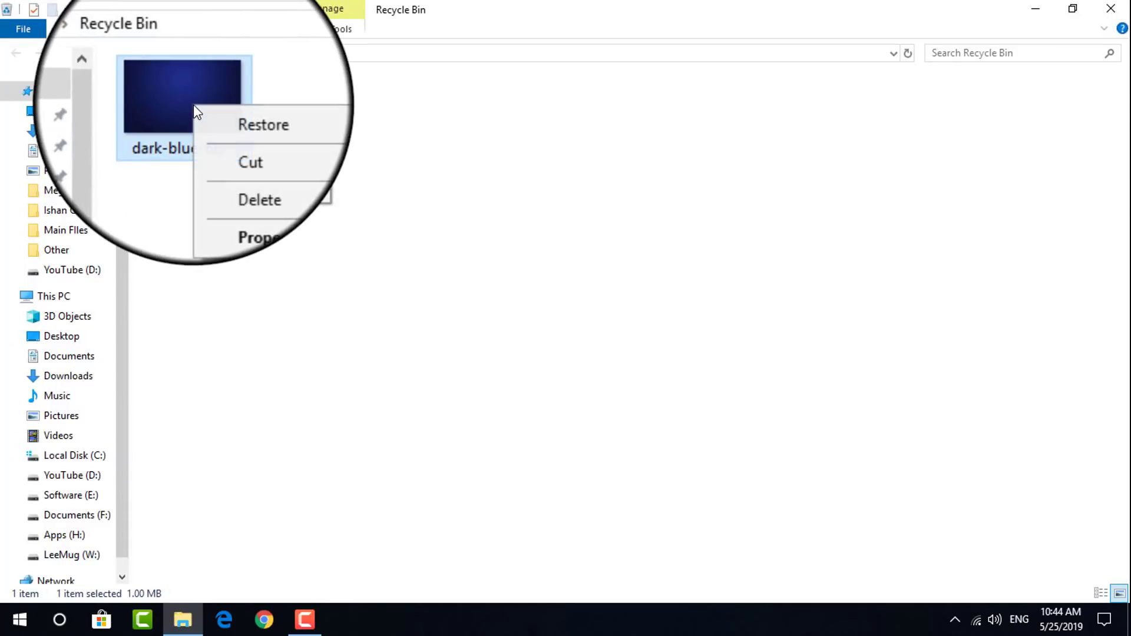
{"action": "left_click", "coordinate": [231, 116]}
{"action": "left_click", "coordinate": [1111, 8]}
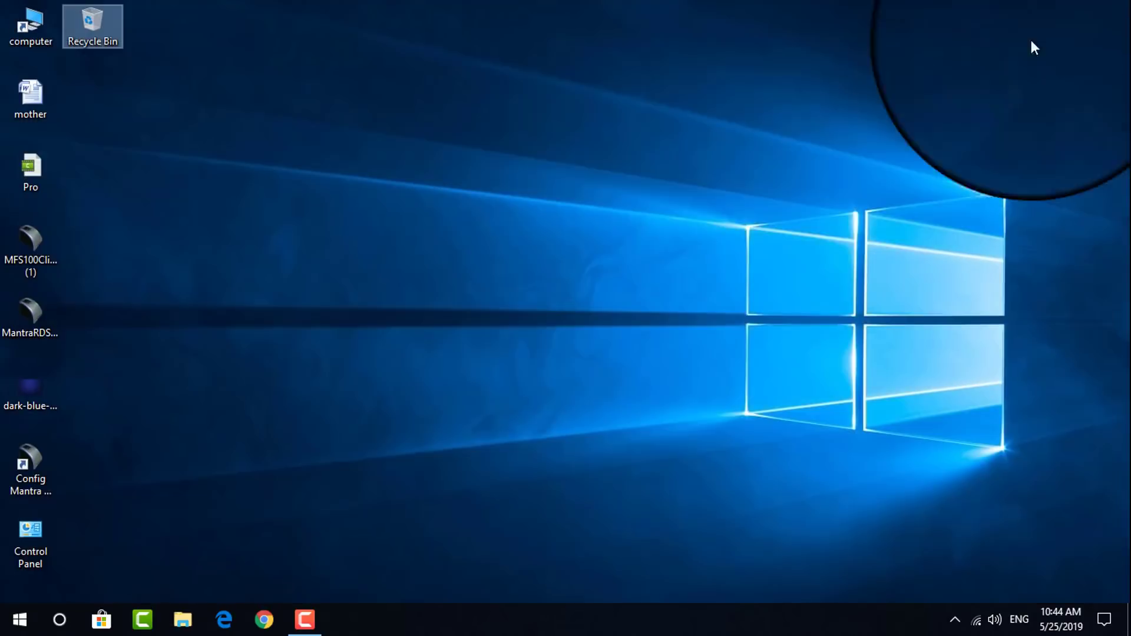
{"action": "left_click", "coordinate": [38, 401]}
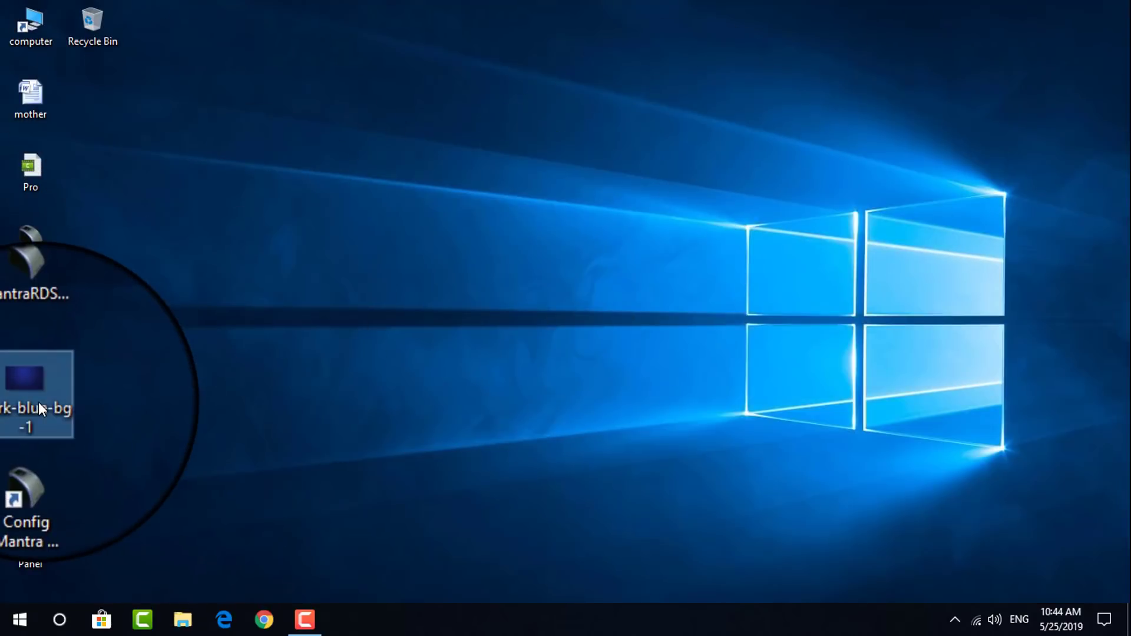
Open the computer shortcut to view the drives in This PC and open Local Disk (C:)
{"action": "double_click", "coordinate": [32, 41]}
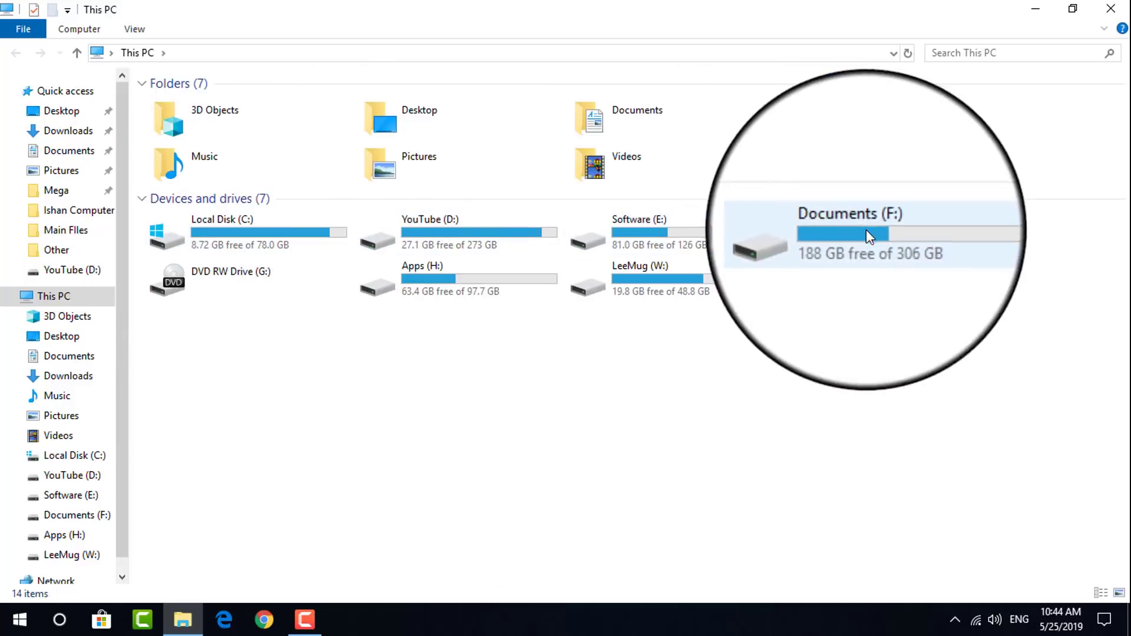
{"action": "left_click", "coordinate": [273, 243]}
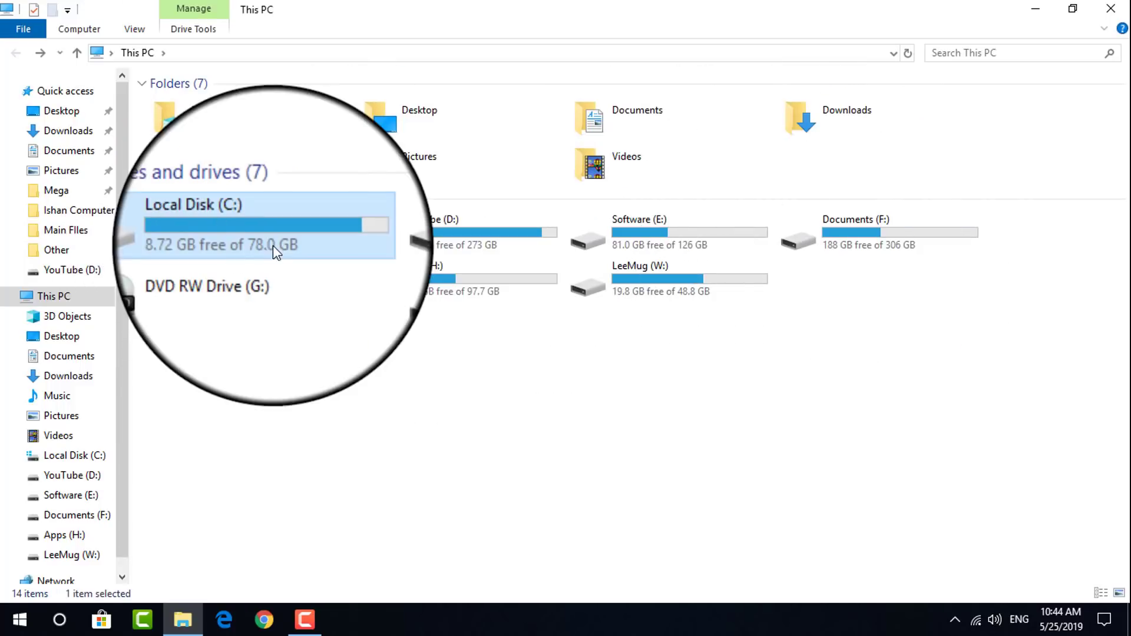
{"action": "double_click", "coordinate": [242, 229]}
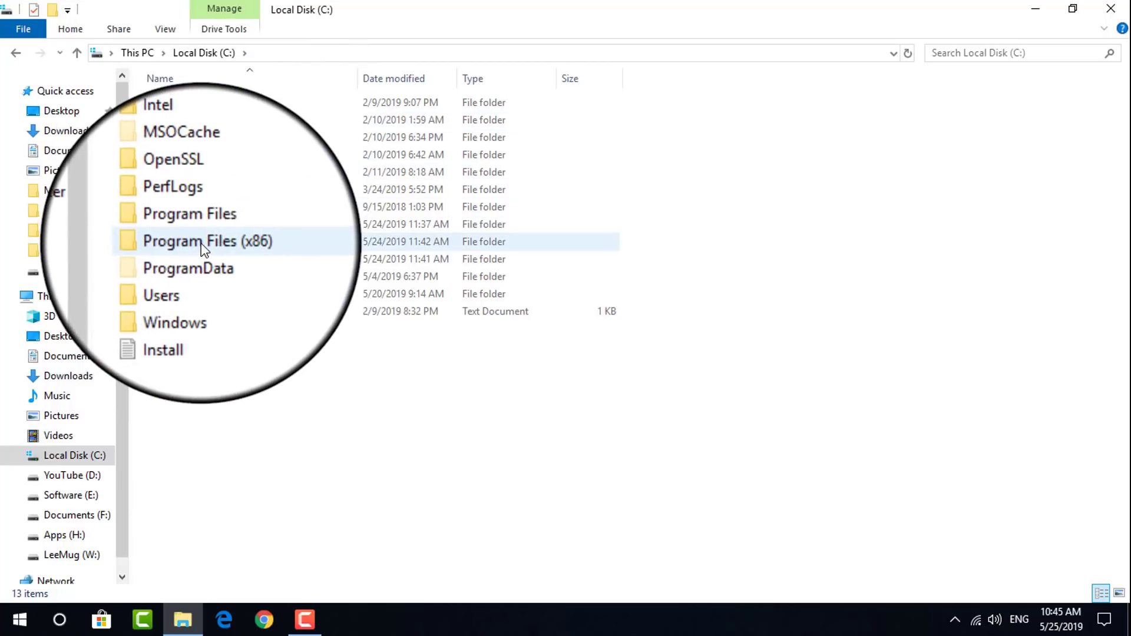
Browse the Program Files (x86) folder on Local Disk (C:), then return to the This PC drive overview
{"action": "double_click", "coordinate": [206, 242]}
{"action": "scroll", "coordinate": [322, 389], "scroll_direction": "down", "scroll_amount": 6}
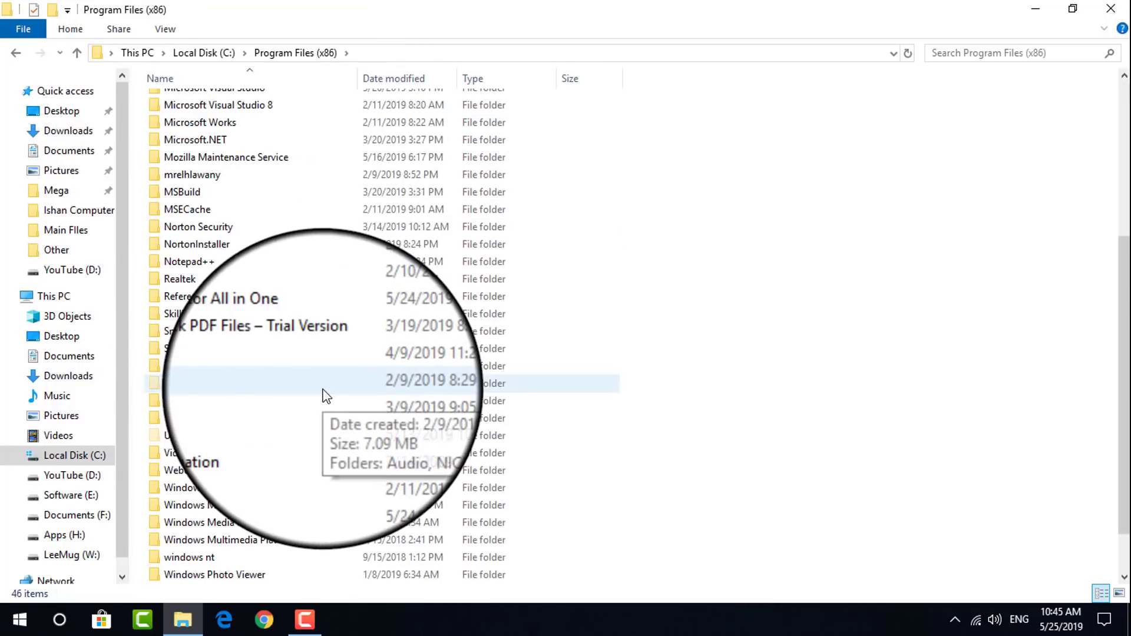
{"action": "scroll", "coordinate": [322, 407], "scroll_direction": "up", "scroll_amount": 7}
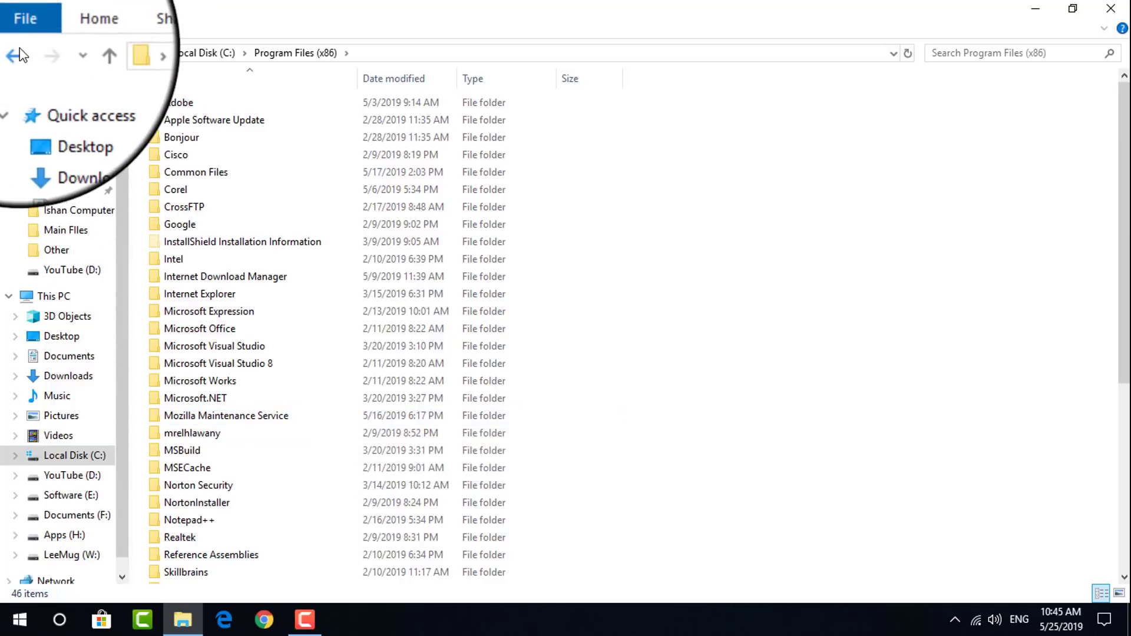
{"action": "left_click", "coordinate": [16, 53]}
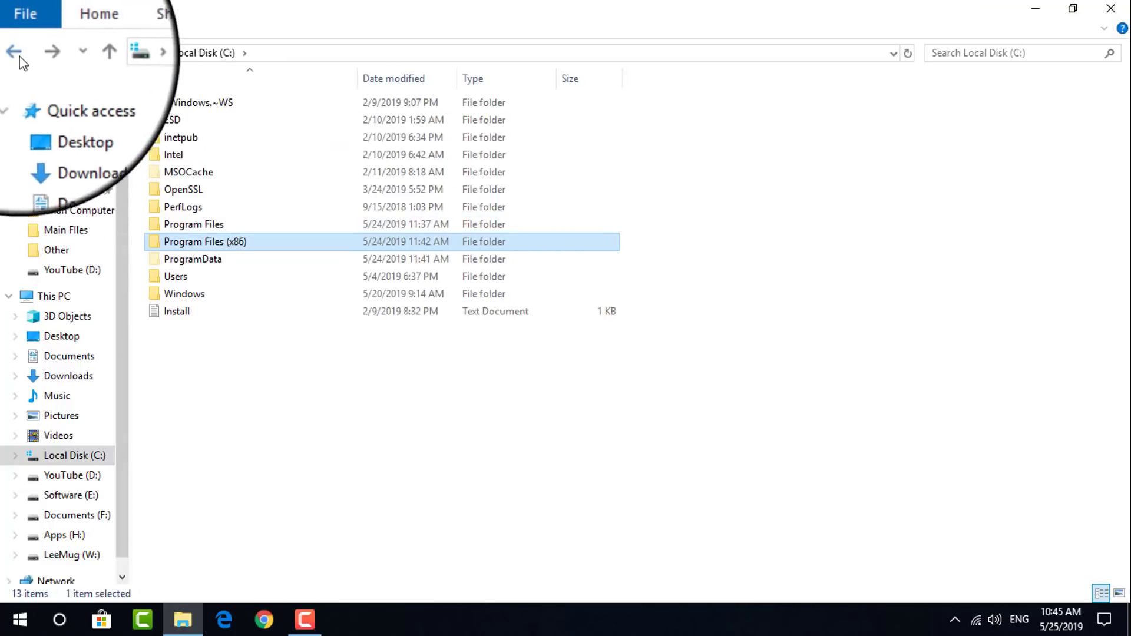
{"action": "left_click", "coordinate": [15, 55]}
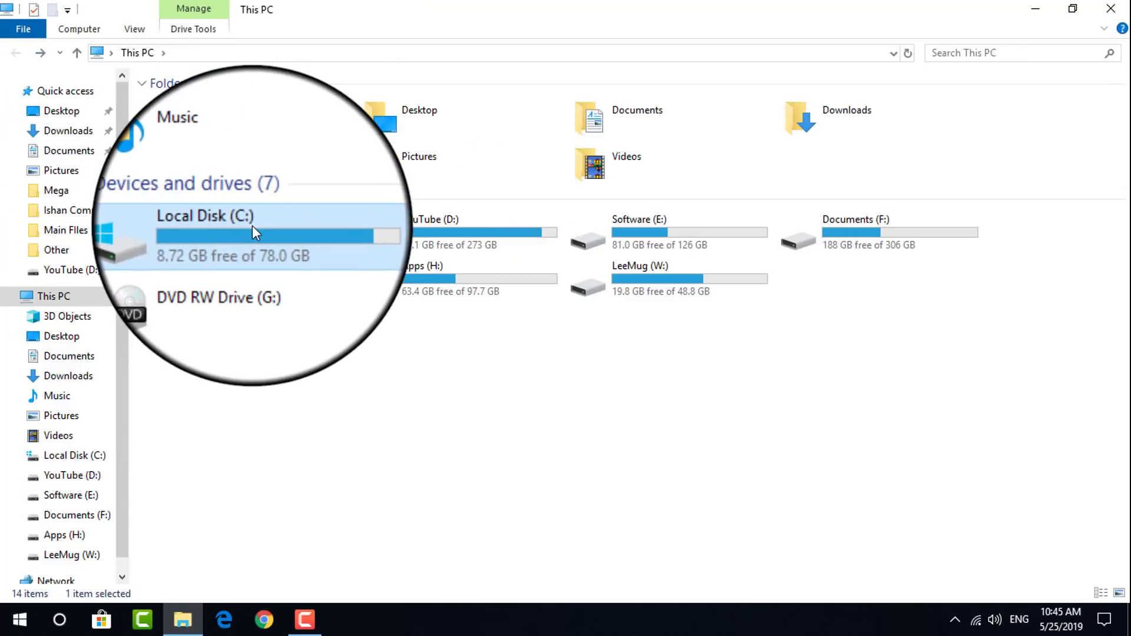
Check the free space and total size of the C:, D:, E:, F:, W: and H: drives in This PC
{"action": "mouse_move", "coordinate": [252, 225]}
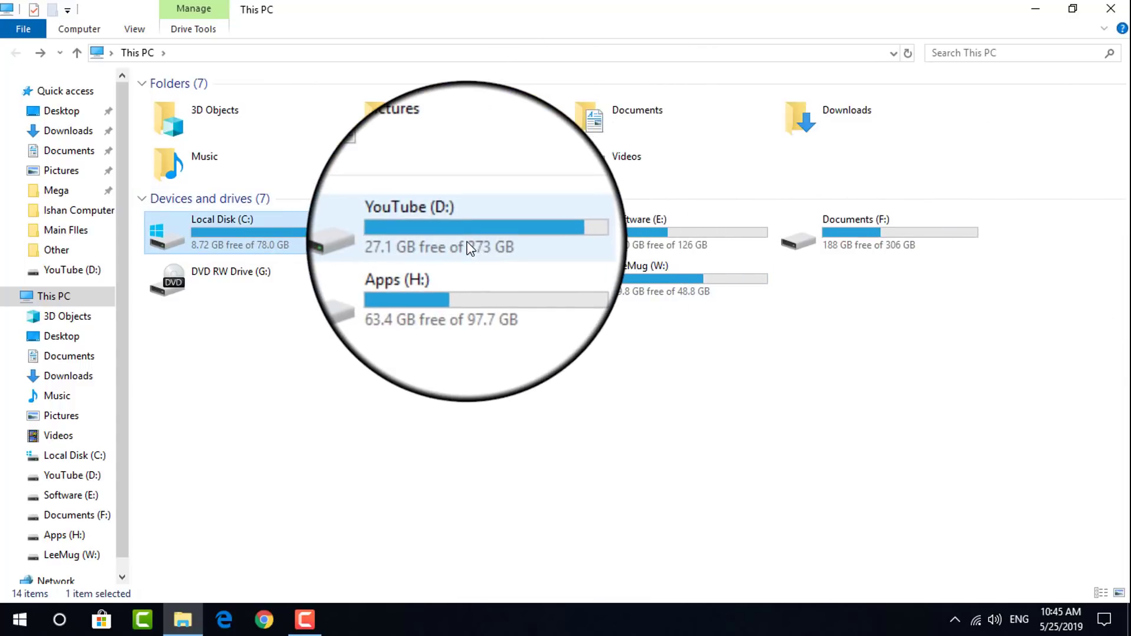
{"action": "mouse_move", "coordinate": [467, 245]}
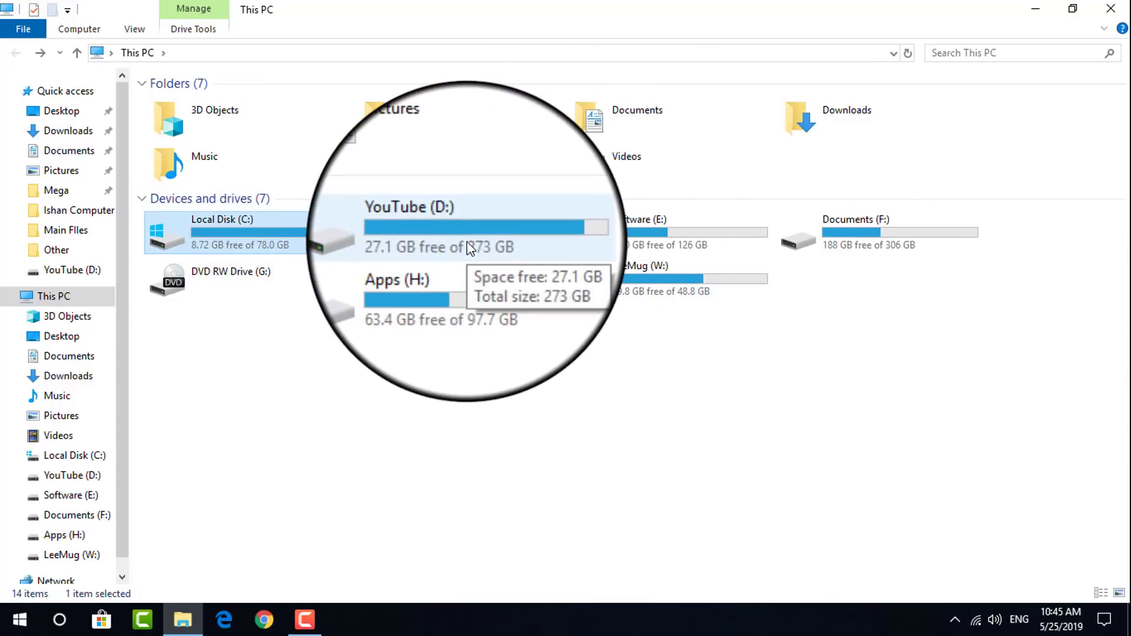
{"action": "mouse_move", "coordinate": [669, 239]}
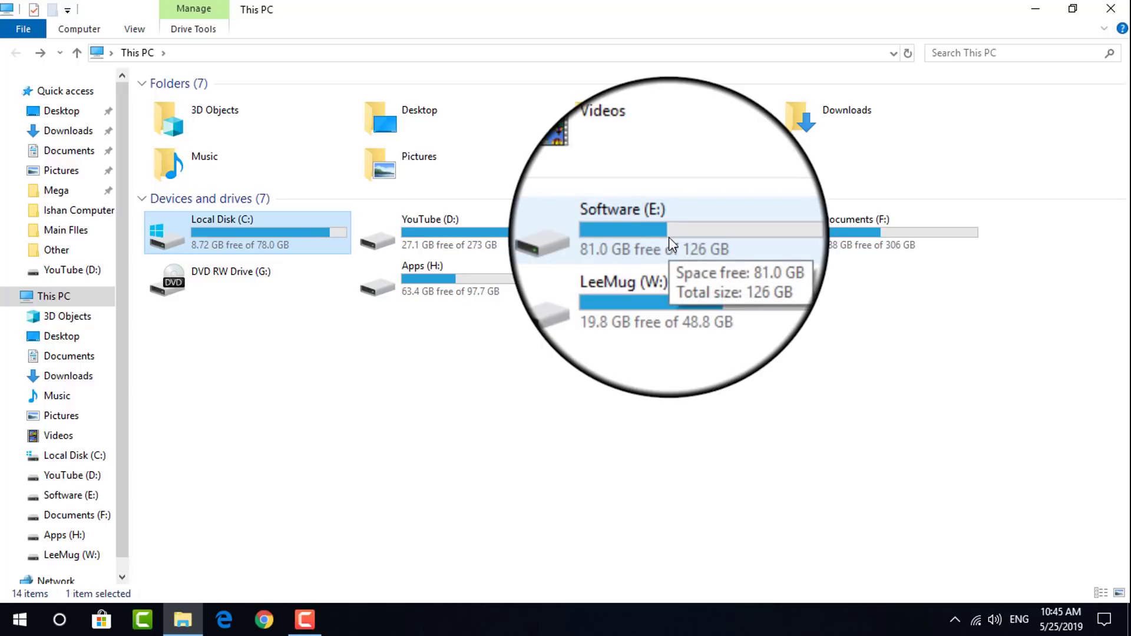
{"action": "mouse_move", "coordinate": [899, 246]}
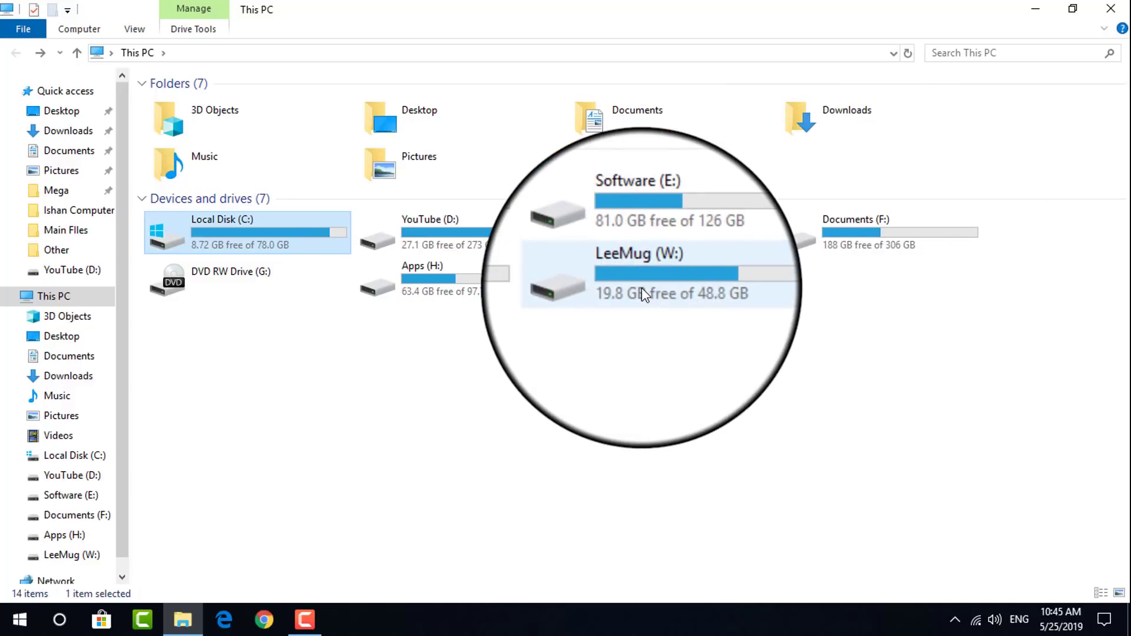
{"action": "mouse_move", "coordinate": [641, 288]}
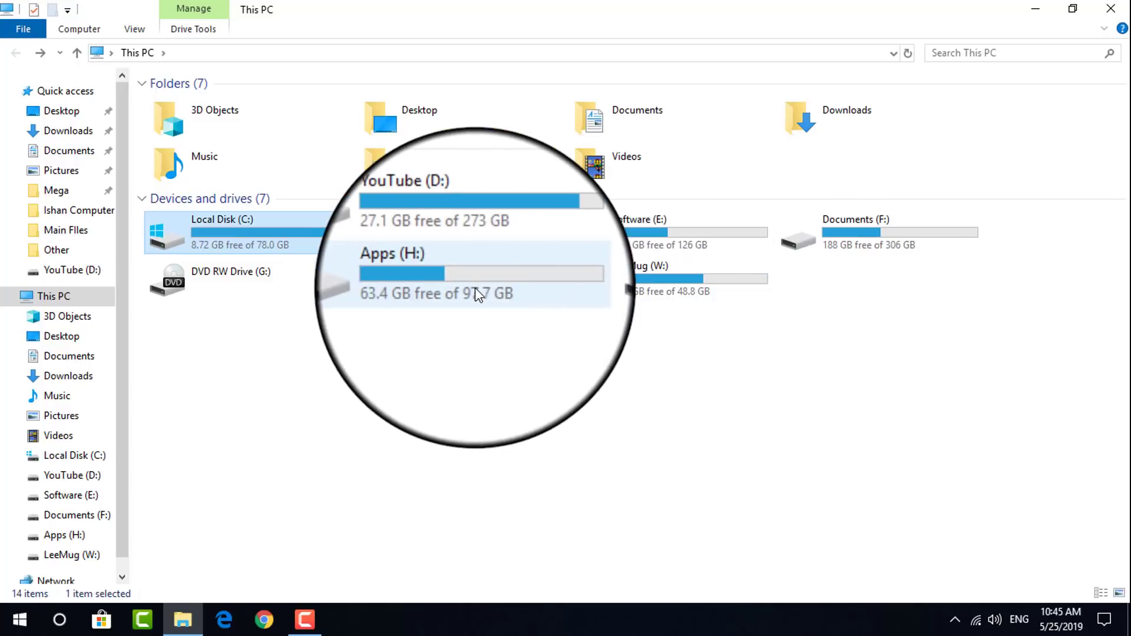
{"action": "mouse_move", "coordinate": [475, 287]}
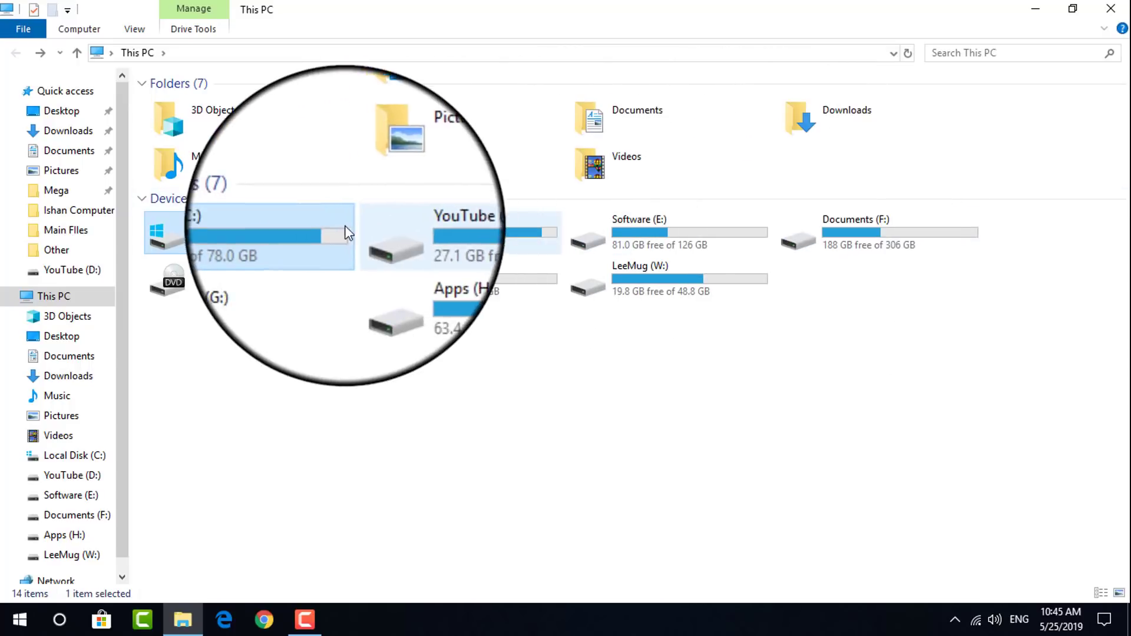
{"action": "mouse_move", "coordinate": [335, 238]}
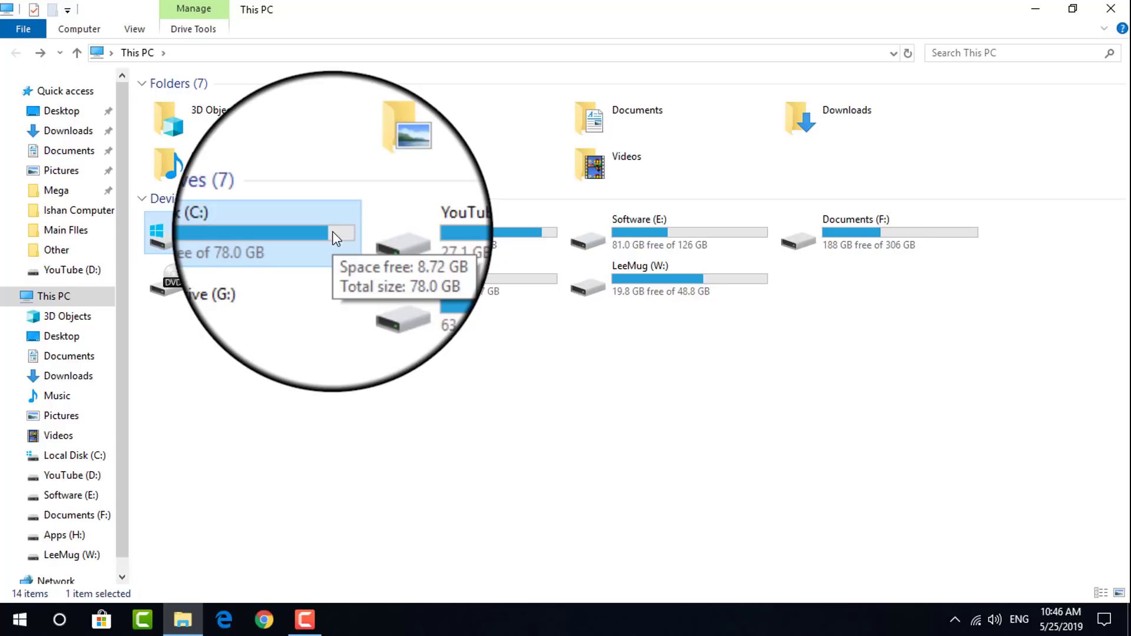
Try to rename the LeeMug (W:) drive as Vaidha with administrator permission
{"action": "left_click", "coordinate": [676, 283]}
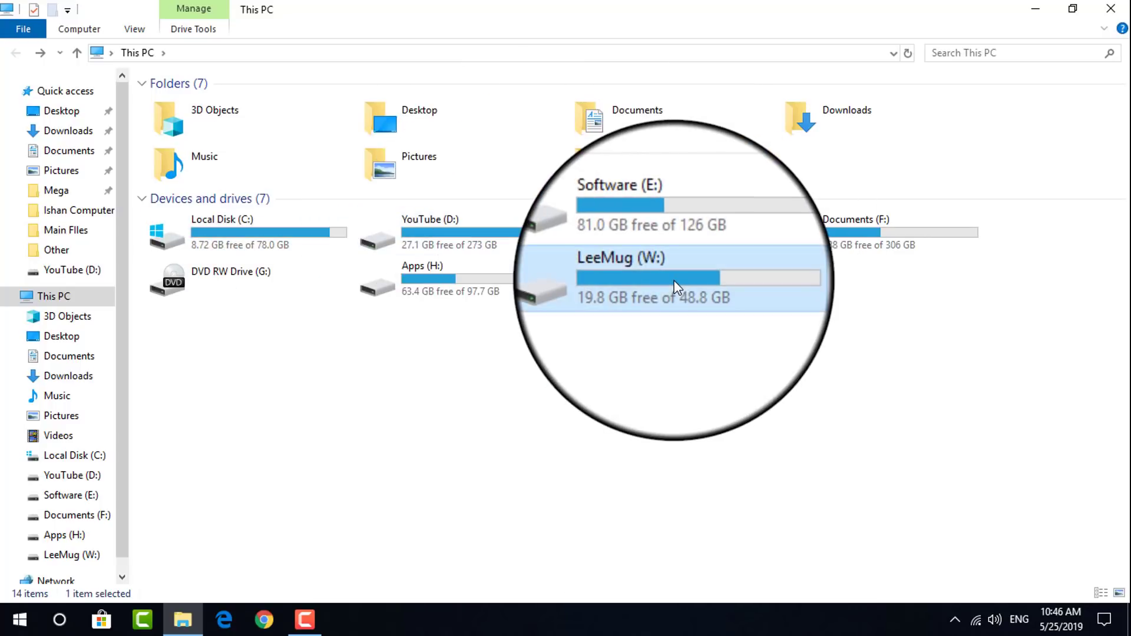
{"action": "right_click", "coordinate": [676, 260]}
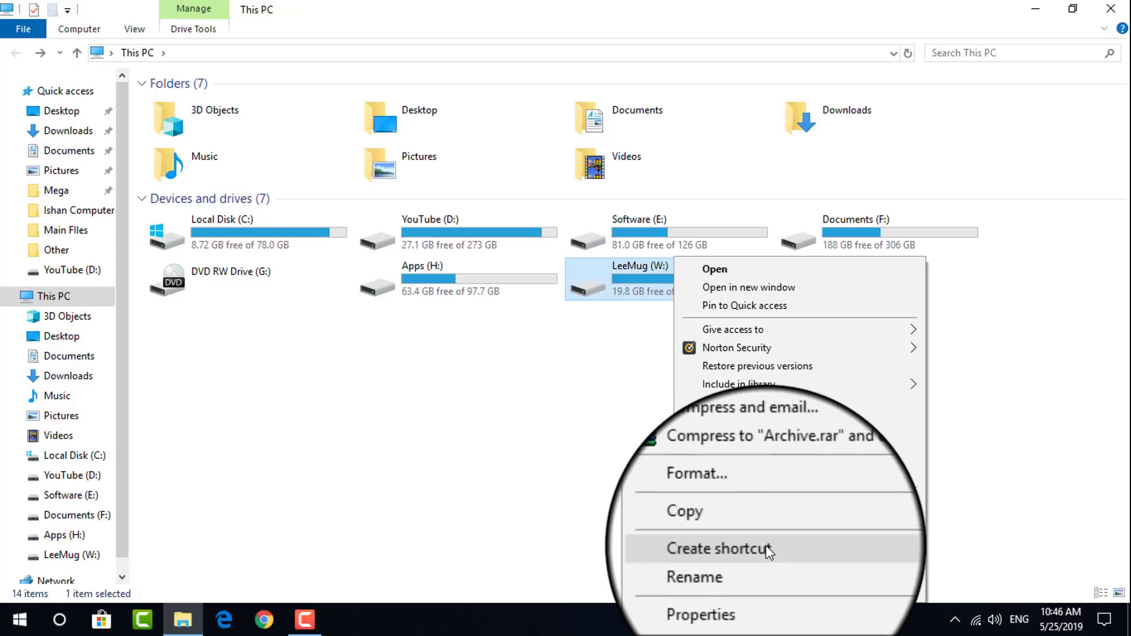
{"action": "left_click", "coordinate": [754, 571]}
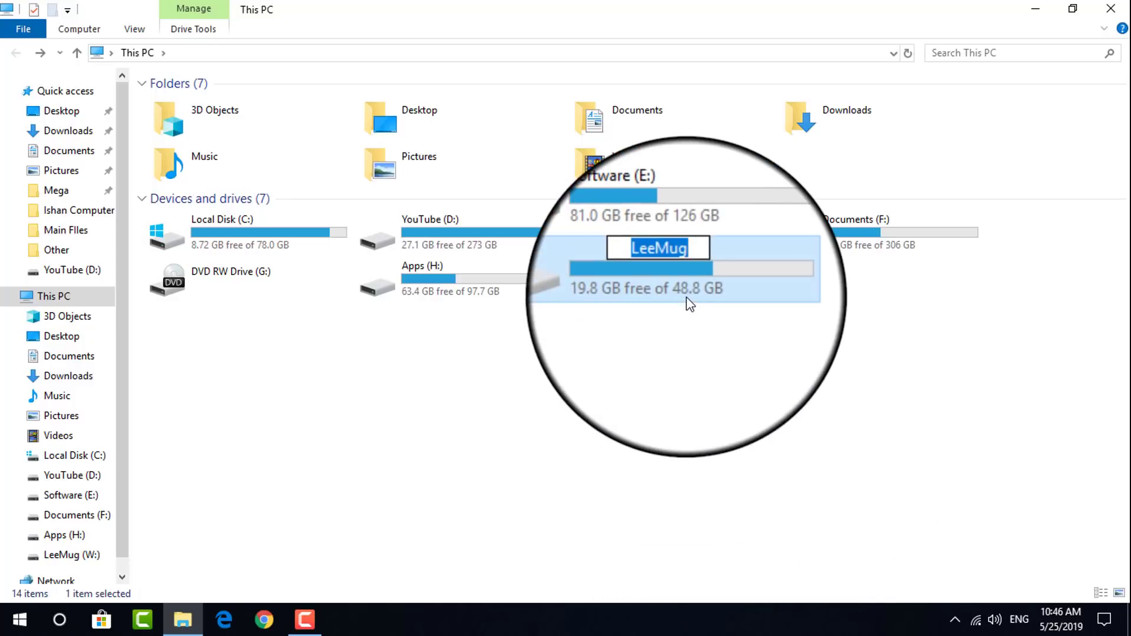
{"action": "type", "text": "Vaidha"}
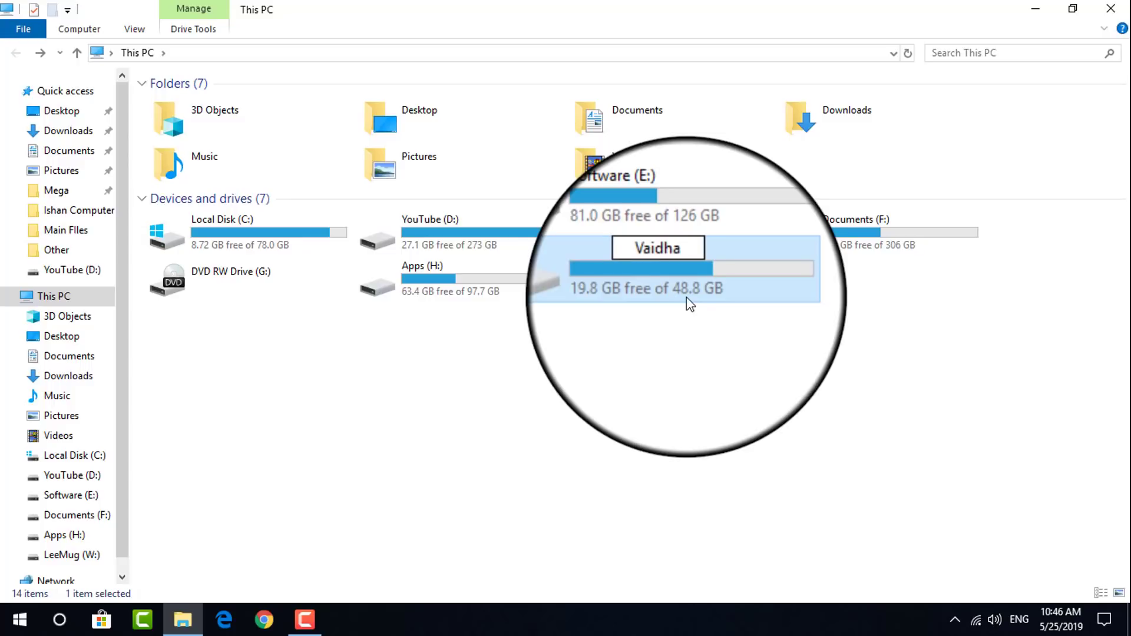
{"action": "key", "text": "Return"}
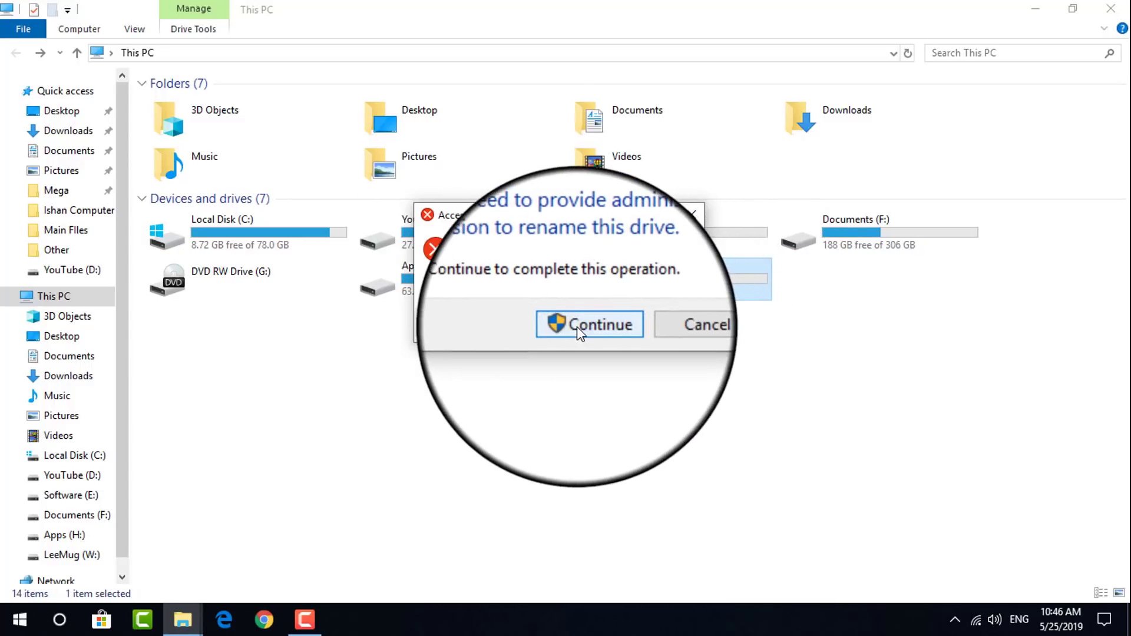
{"action": "left_click", "coordinate": [586, 329]}
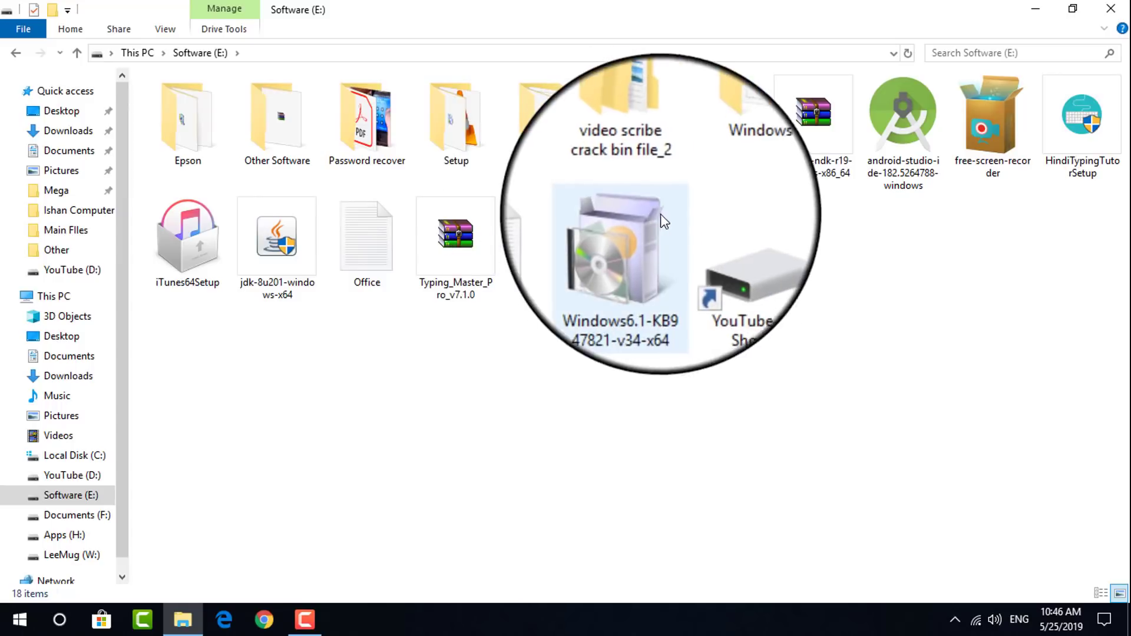
Examine the options offered for empty space in the Software (E:) drive, including grouping
{"action": "right_click", "coordinate": [591, 355]}
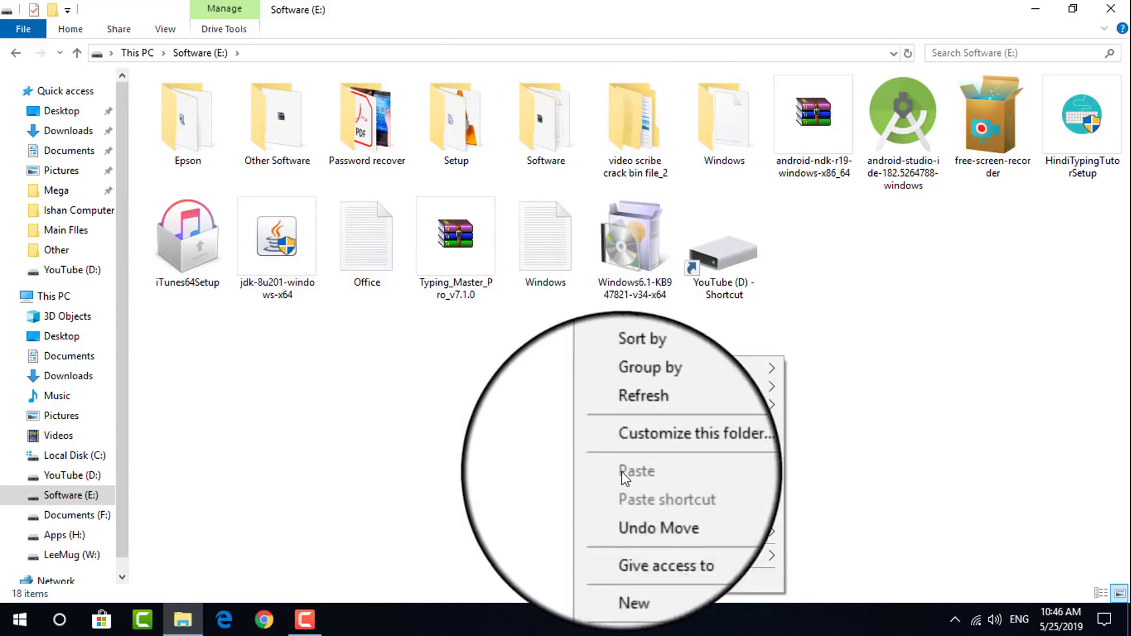
{"action": "mouse_move", "coordinate": [689, 412]}
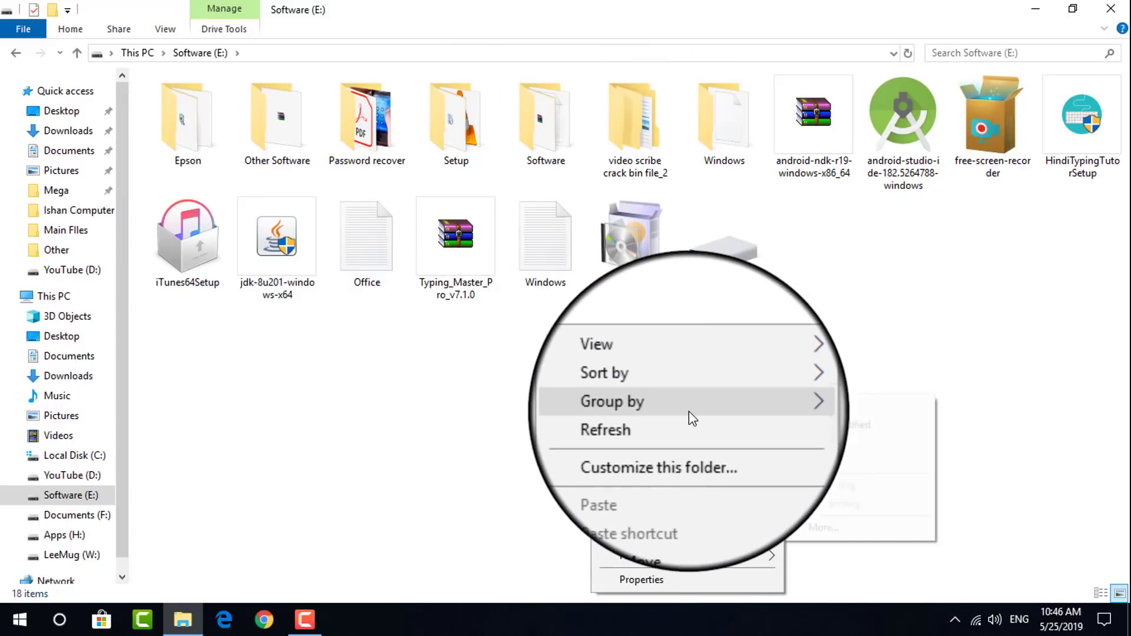
{"action": "mouse_move", "coordinate": [657, 559]}
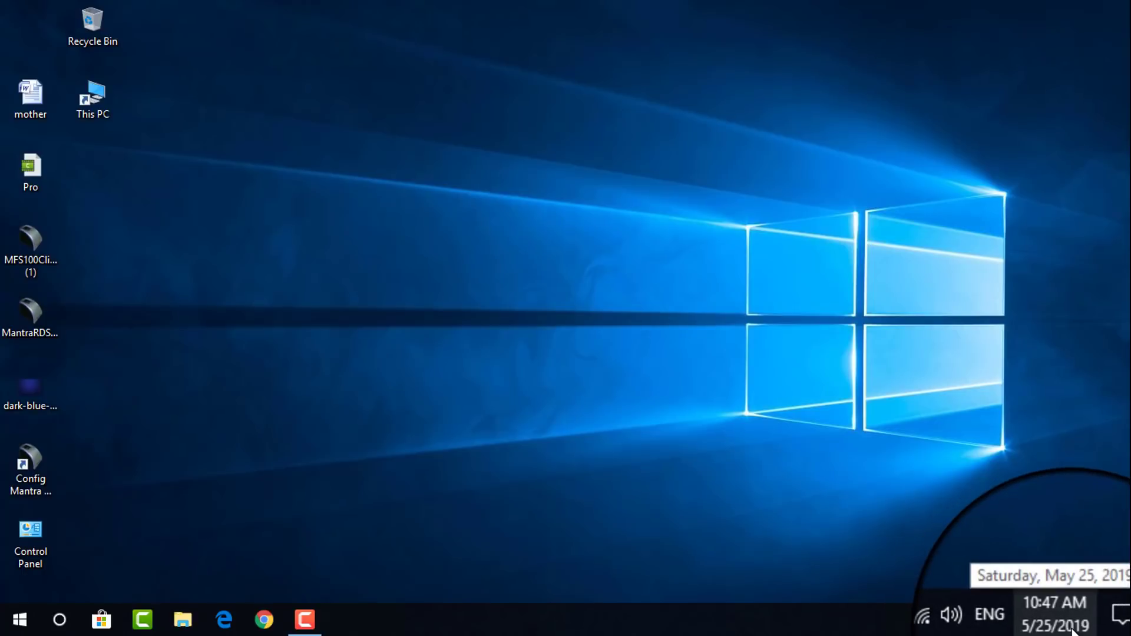
View the list of available Wi-Fi networks and the current connection
{"action": "left_click", "coordinate": [1111, 630]}
{"action": "left_click", "coordinate": [1111, 631]}
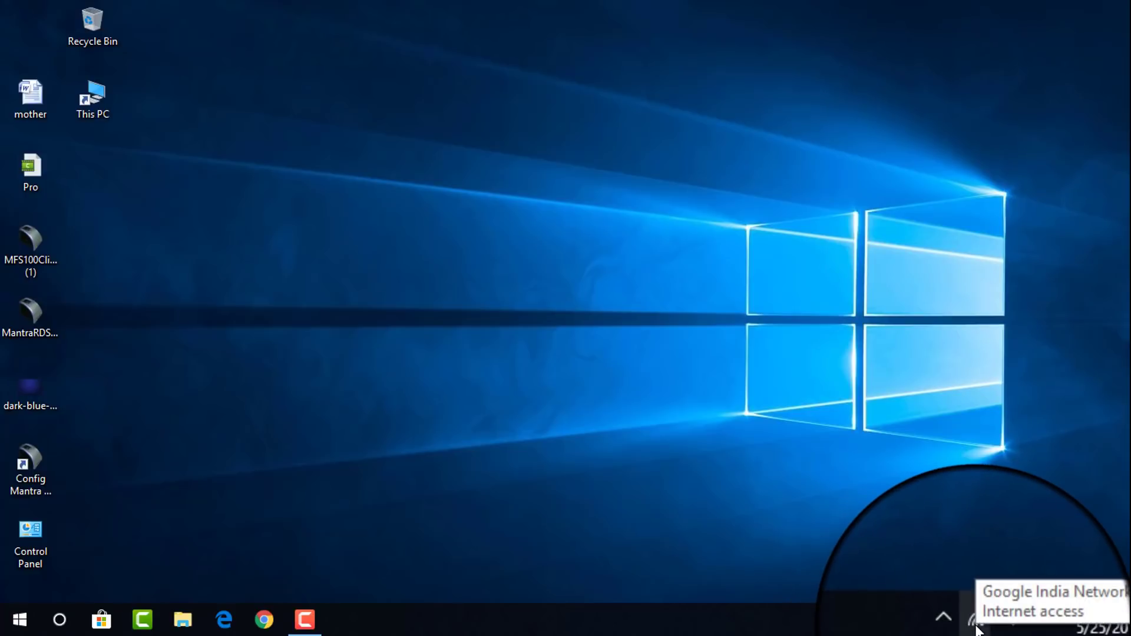
{"action": "left_click", "coordinate": [977, 623]}
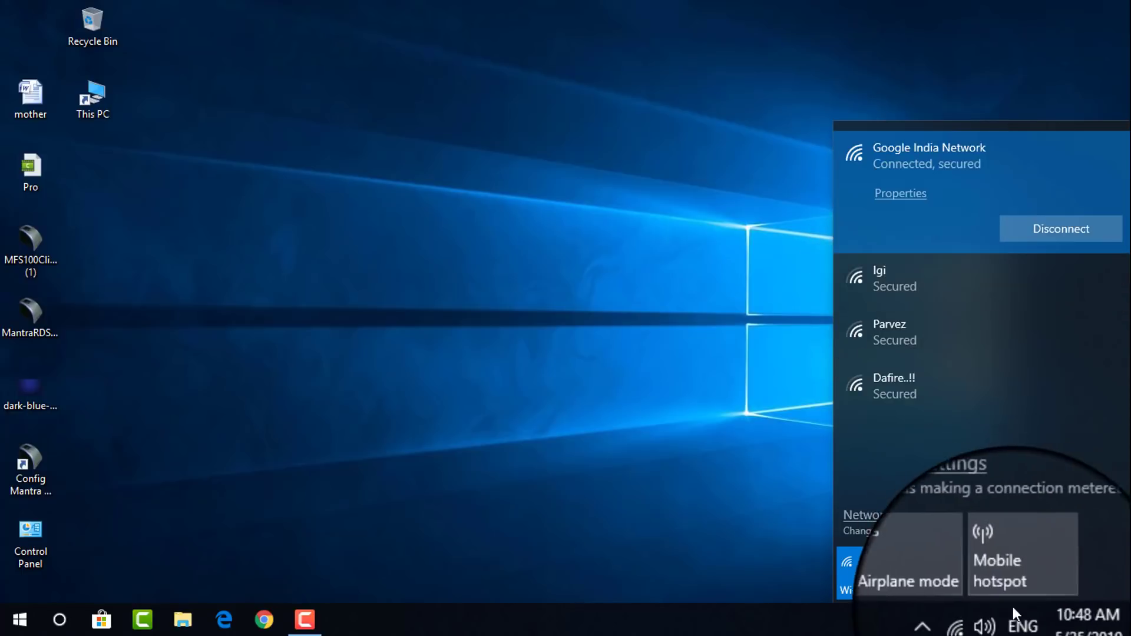
Adjust the speaker volume with the taskbar volume control and close it
{"action": "left_click", "coordinate": [1001, 619]}
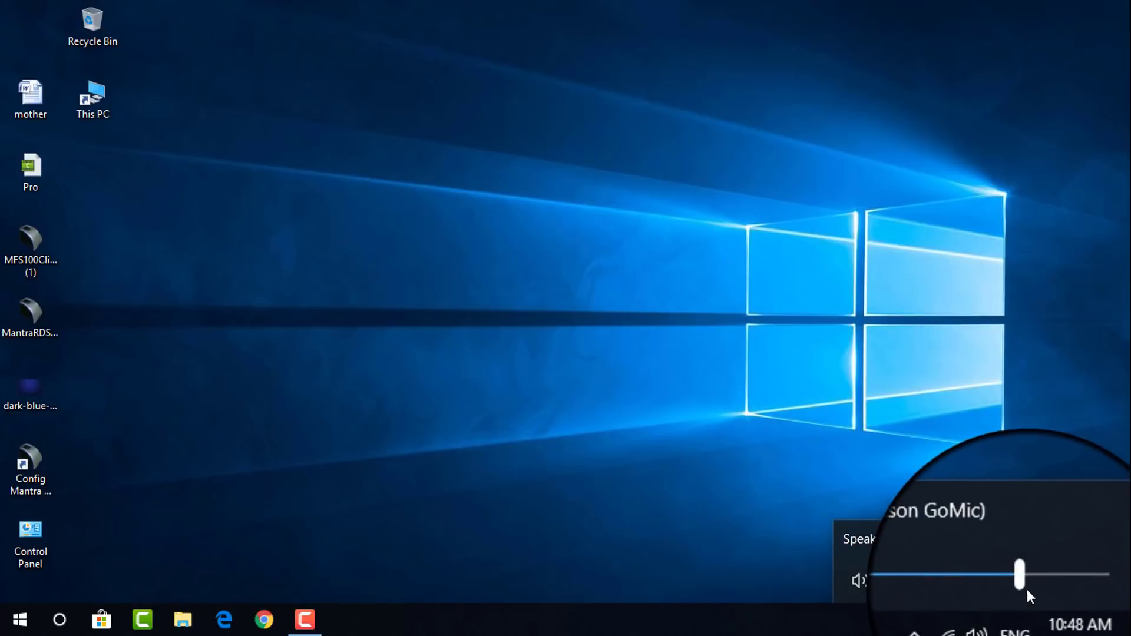
{"action": "mouse_move", "coordinate": [1027, 591]}
{"action": "left_mouse_down"}
{"action": "mouse_move", "coordinate": [929, 573]}
{"action": "mouse_move", "coordinate": [1042, 580]}
{"action": "mouse_move", "coordinate": [1024, 571]}
{"action": "left_mouse_up"}
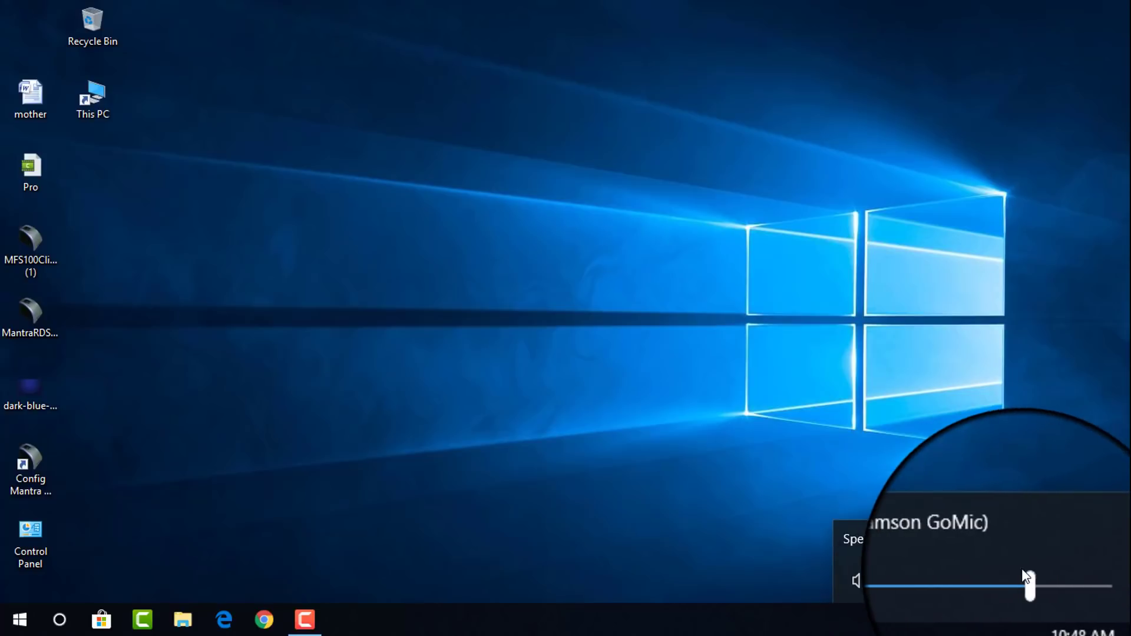
{"action": "left_click", "coordinate": [996, 626]}
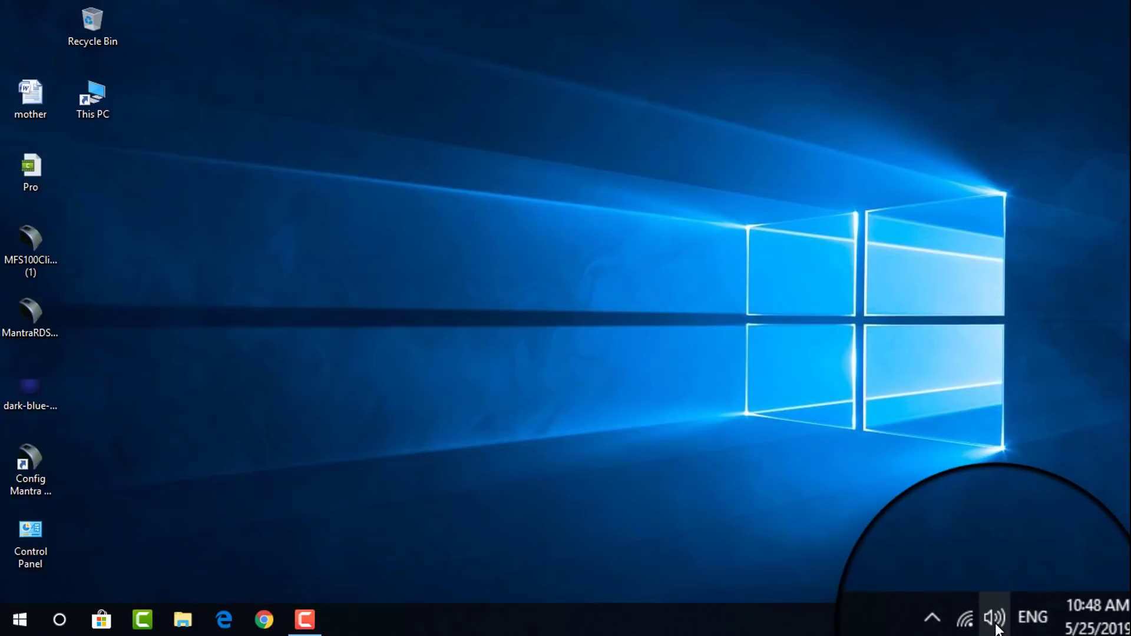
Open the Sound settings from the volume control and examine the output, input and advanced sound options
{"action": "right_click", "coordinate": [996, 626]}
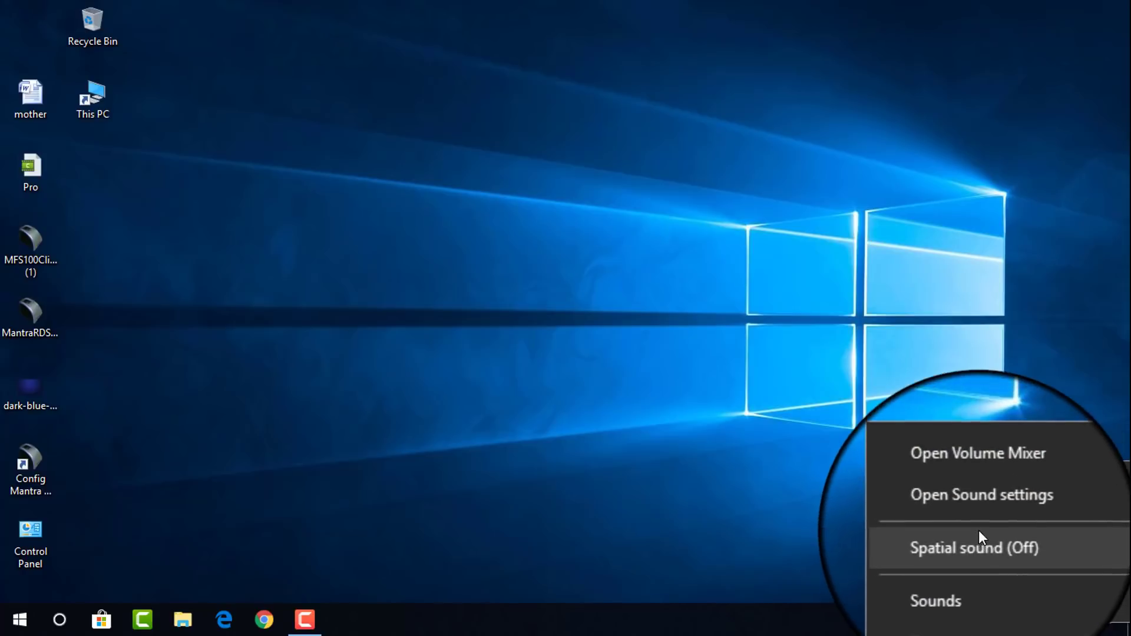
{"action": "left_click", "coordinate": [1002, 509]}
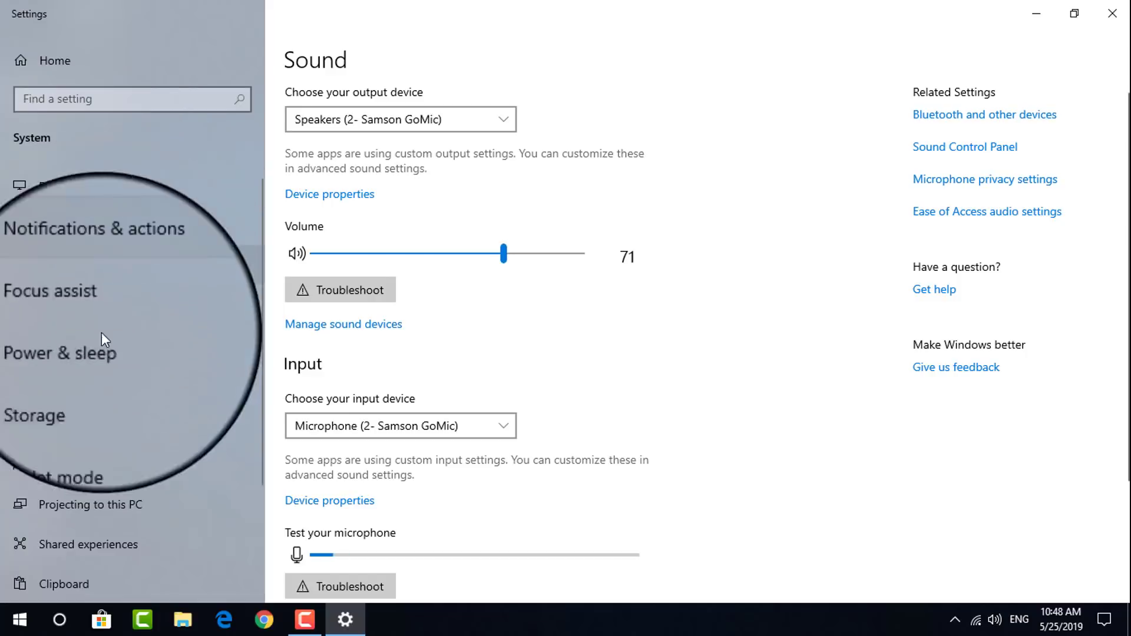
{"action": "scroll", "coordinate": [545, 325], "scroll_direction": "down", "scroll_amount": 3}
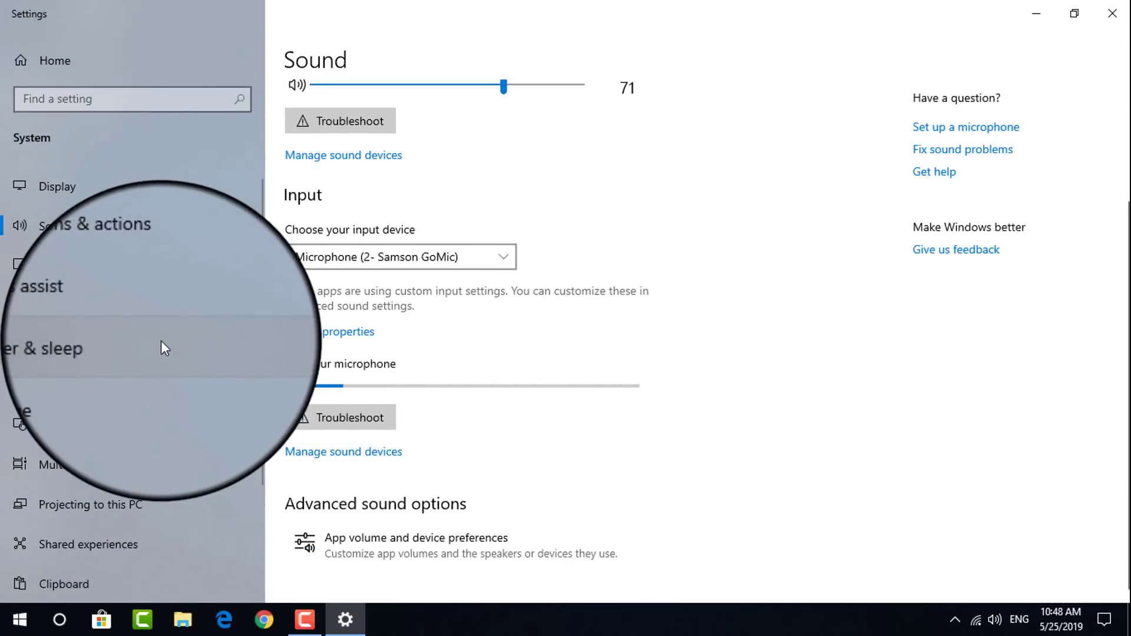
{"action": "scroll", "coordinate": [511, 185], "scroll_direction": "up", "scroll_amount": 3}
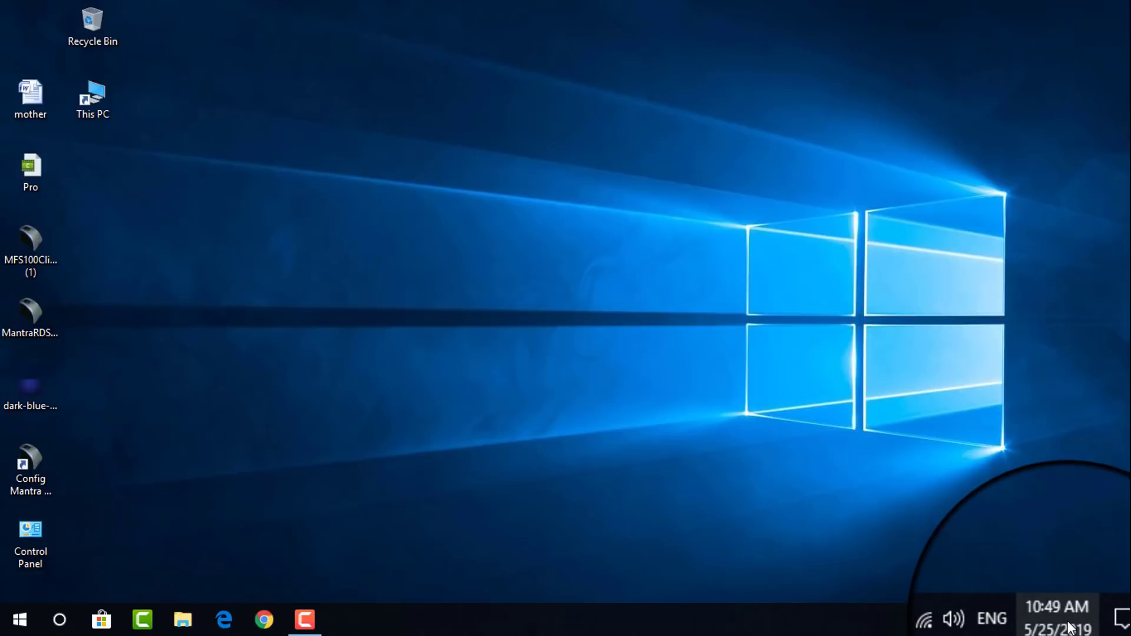
View the taskbar clock's calendar and the notifications with their quick actions, then return to the desktop
{"action": "left_click", "coordinate": [1058, 617]}
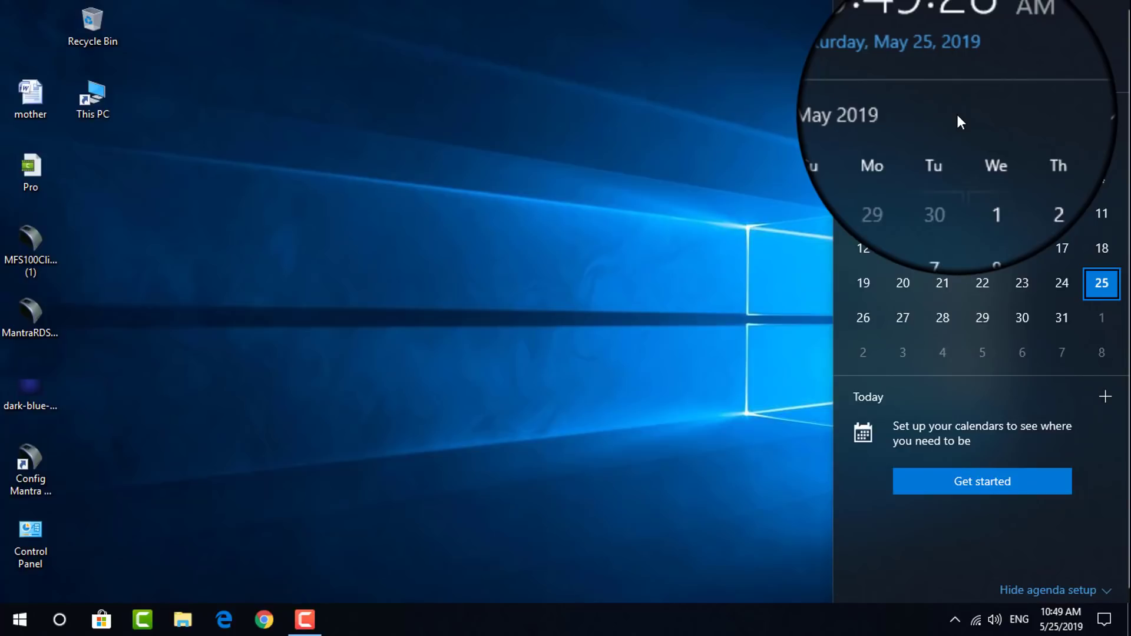
{"action": "left_click", "coordinate": [1105, 619]}
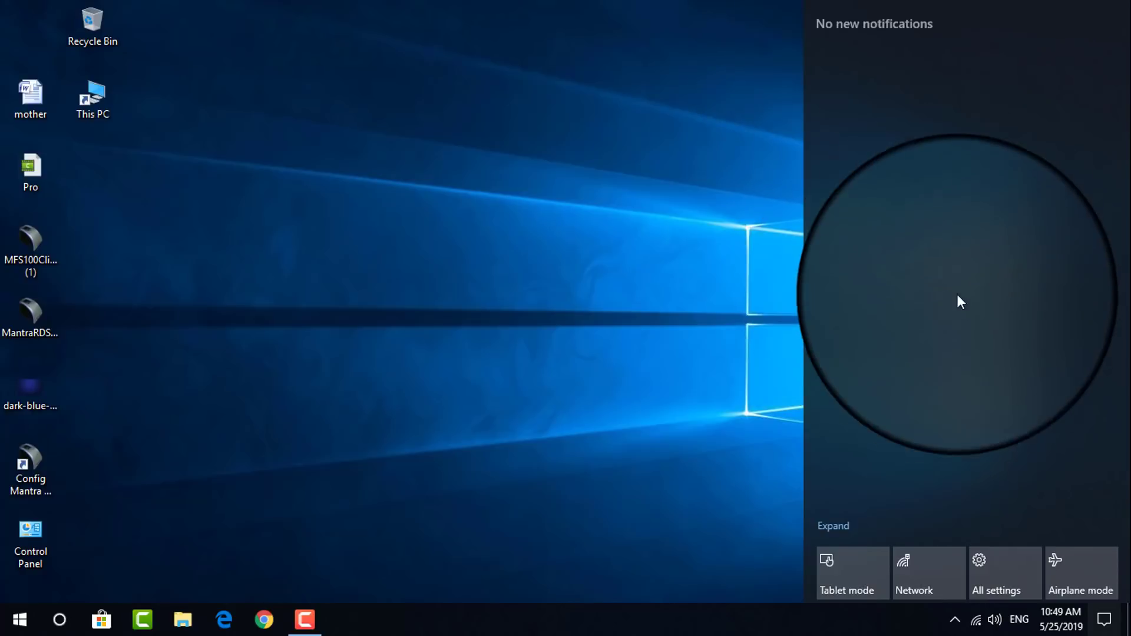
{"action": "left_click", "coordinate": [169, 288]}
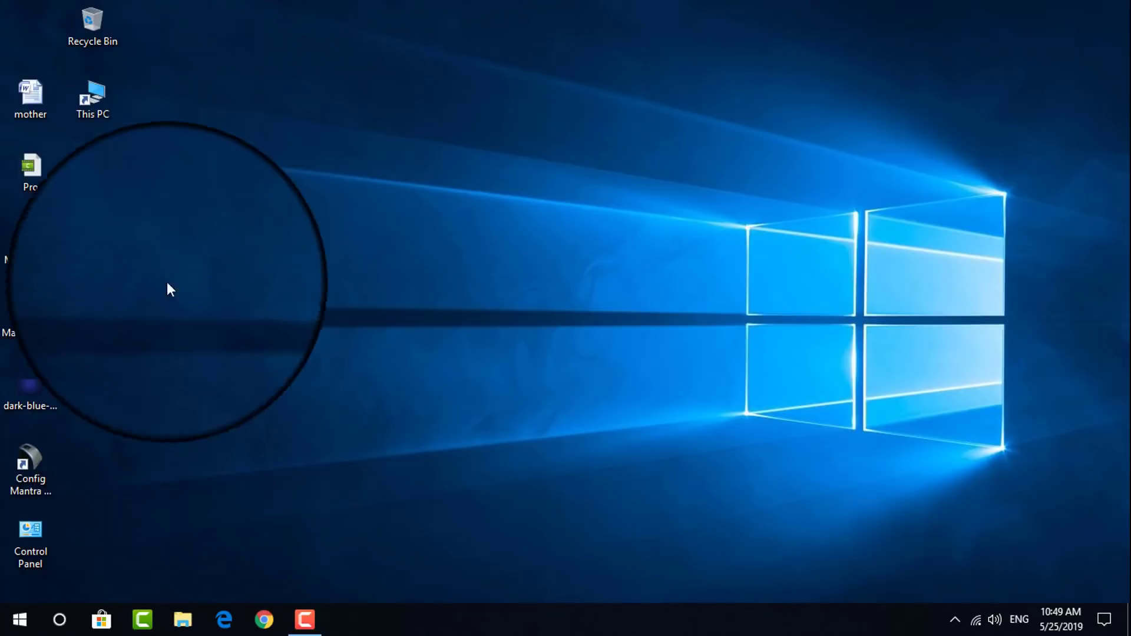
Open Control Panel, view the User Accounts category and return to the category overview
{"action": "double_click", "coordinate": [40, 541]}
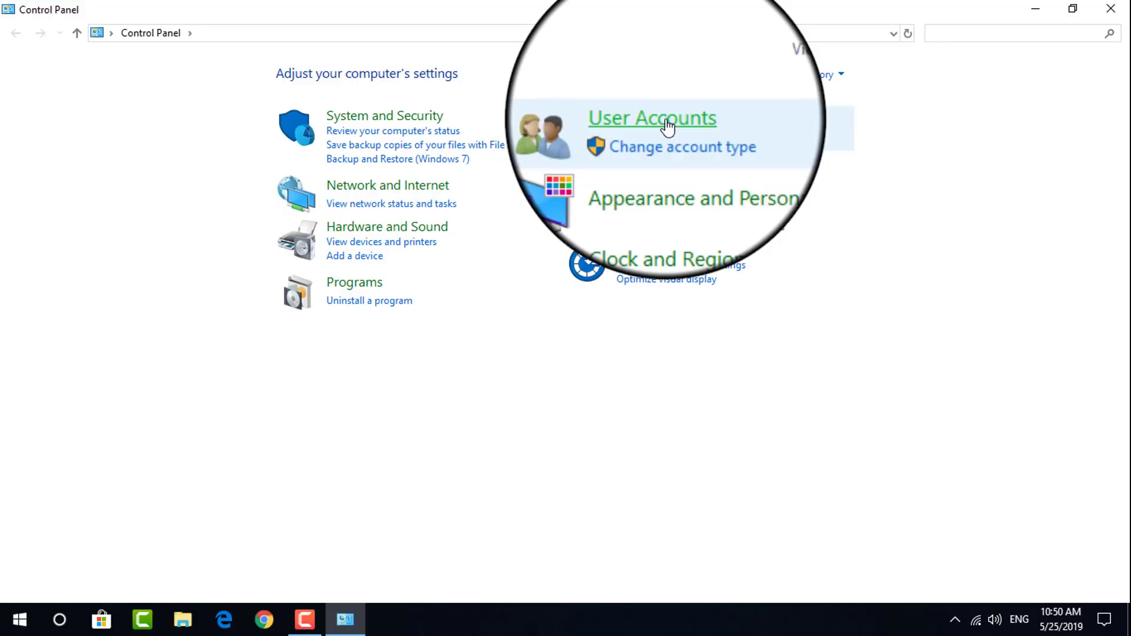
{"action": "left_click", "coordinate": [667, 122]}
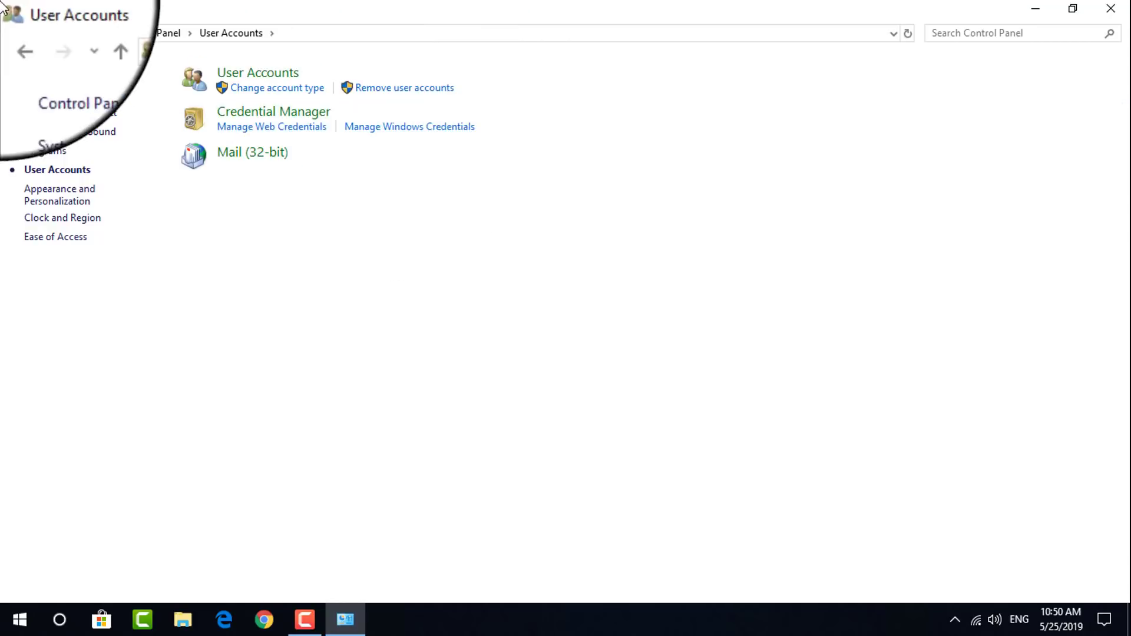
{"action": "left_click", "coordinate": [15, 33]}
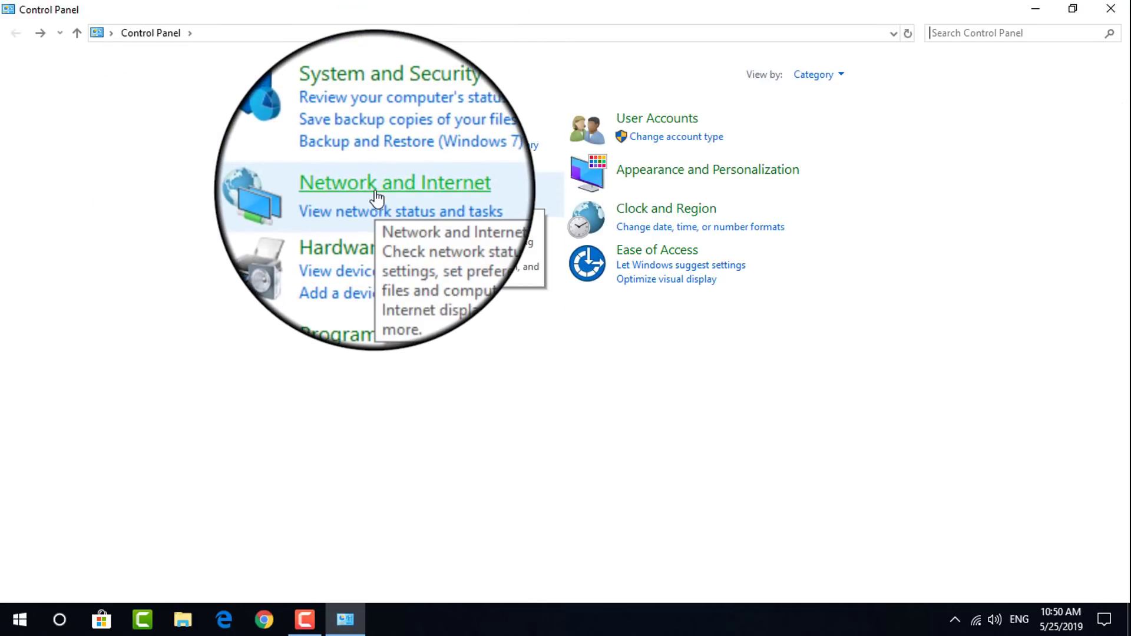
View the Network and Internet and the Hardware and Sound categories, returning to the Control Panel overview after each
{"action": "left_click", "coordinate": [376, 190]}
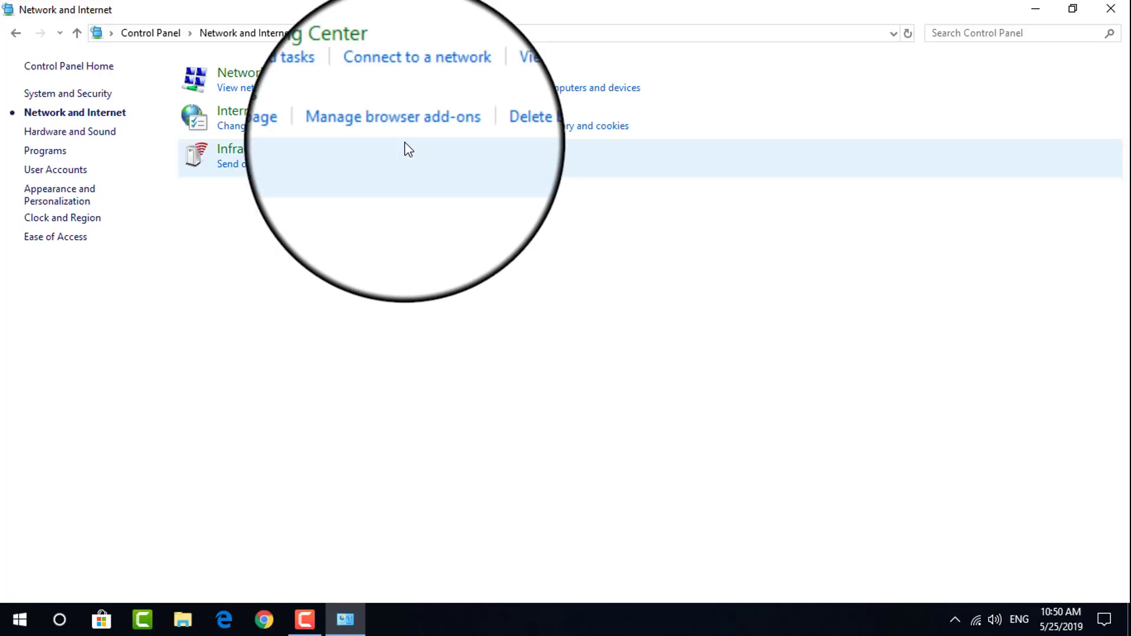
{"action": "left_click", "coordinate": [16, 34]}
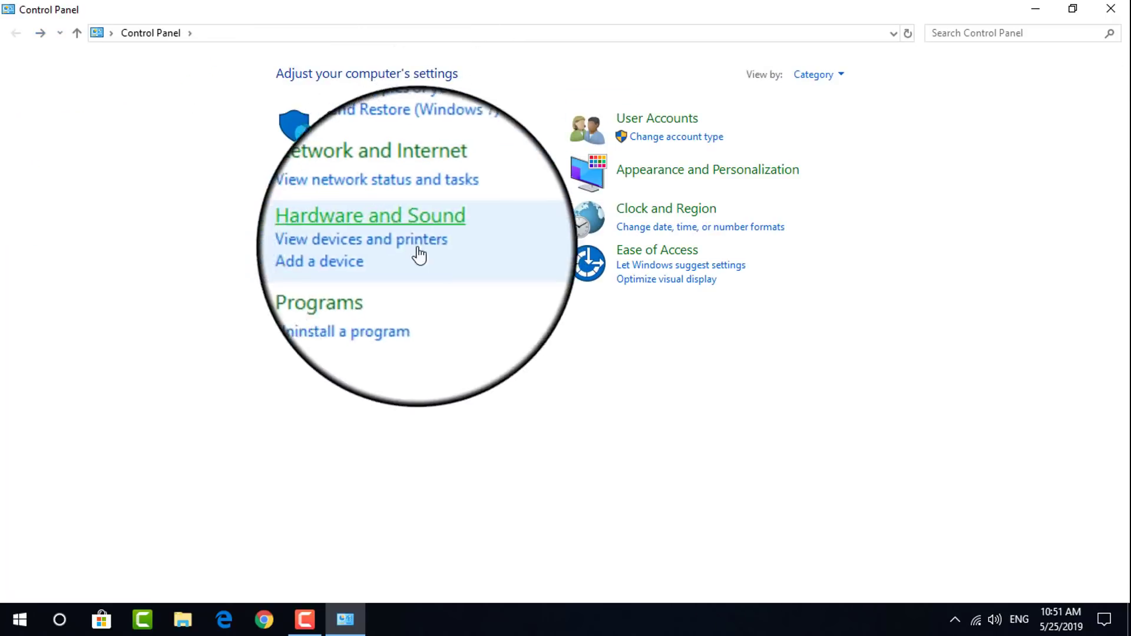
{"action": "left_click", "coordinate": [369, 235]}
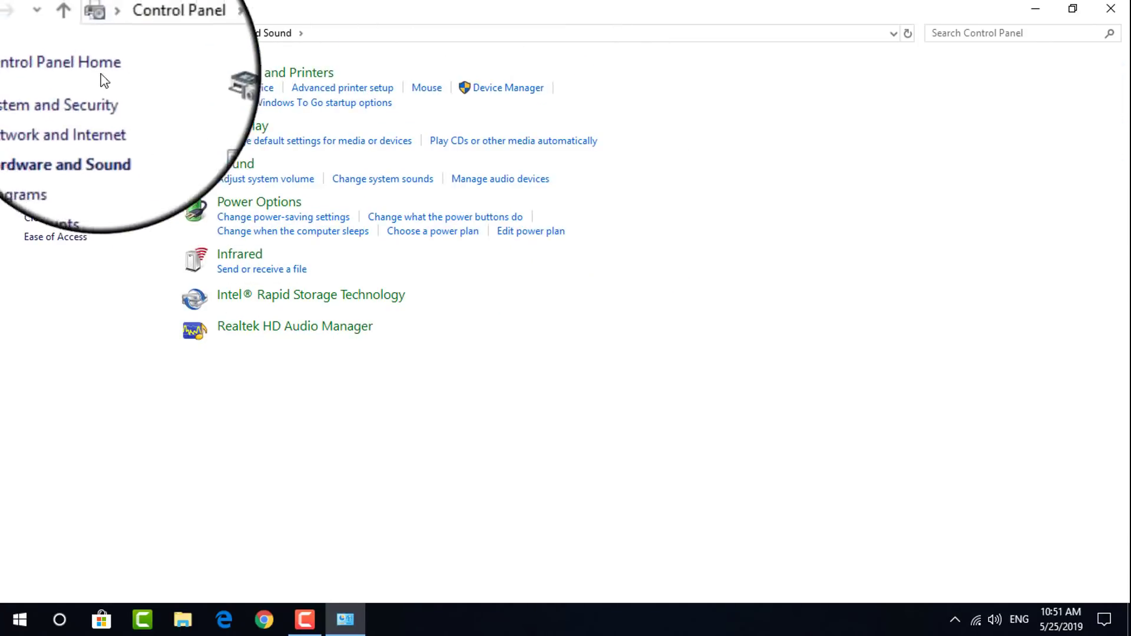
{"action": "left_click", "coordinate": [105, 81]}
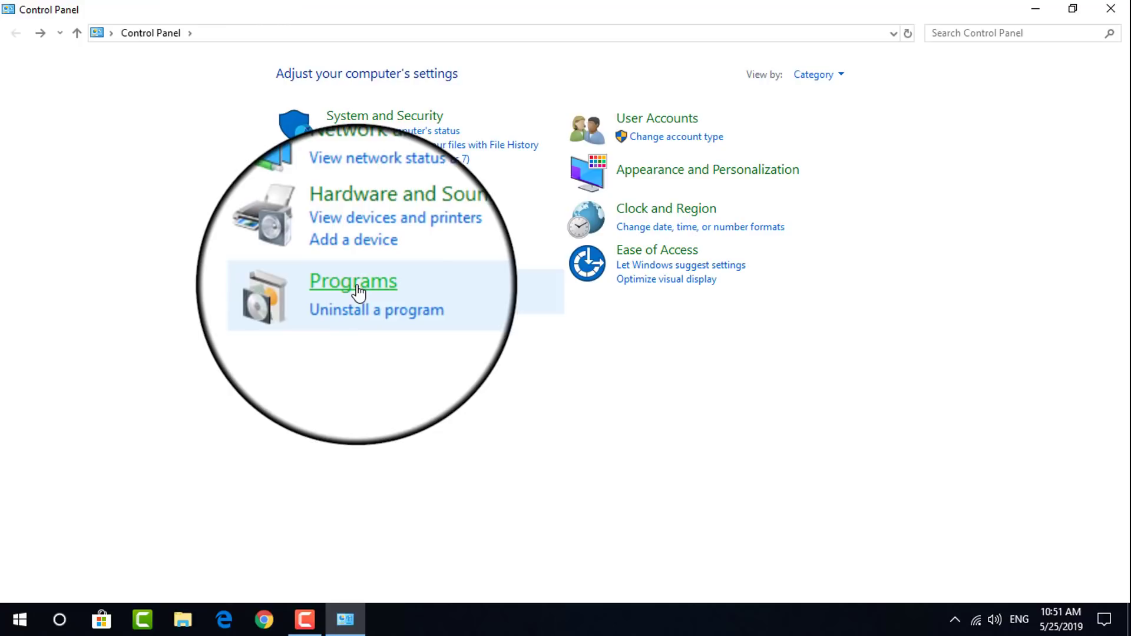
Open the list of installed programs for uninstalling from the Programs category and look through its entries
{"action": "left_click", "coordinate": [358, 290]}
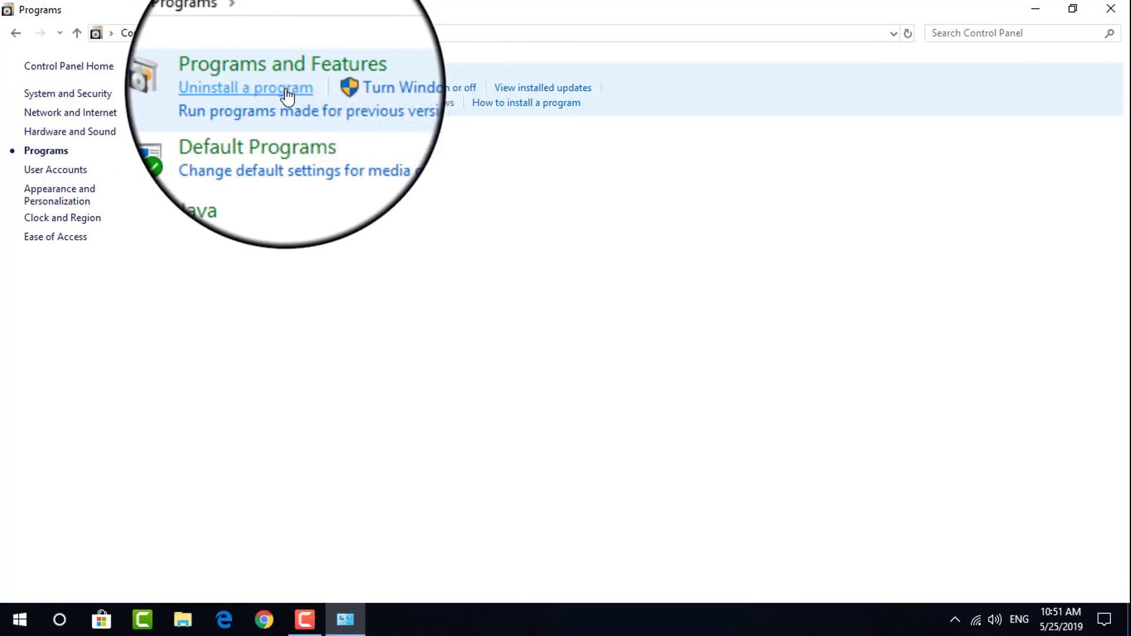
{"action": "left_click", "coordinate": [261, 90]}
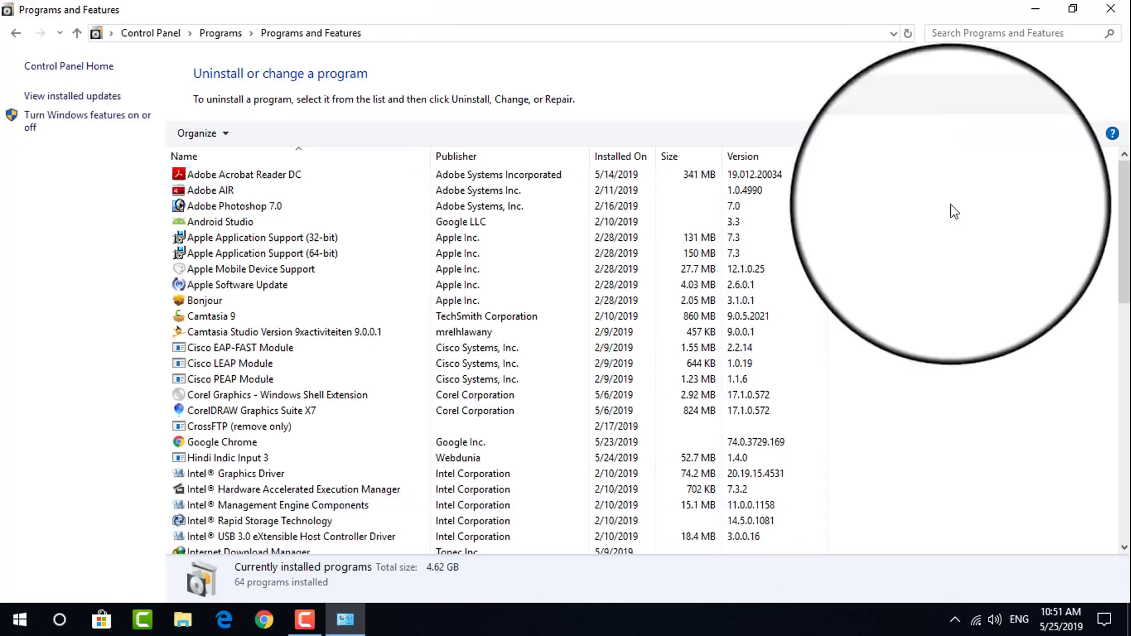
{"action": "scroll", "coordinate": [290, 432], "scroll_direction": "down", "scroll_amount": 7}
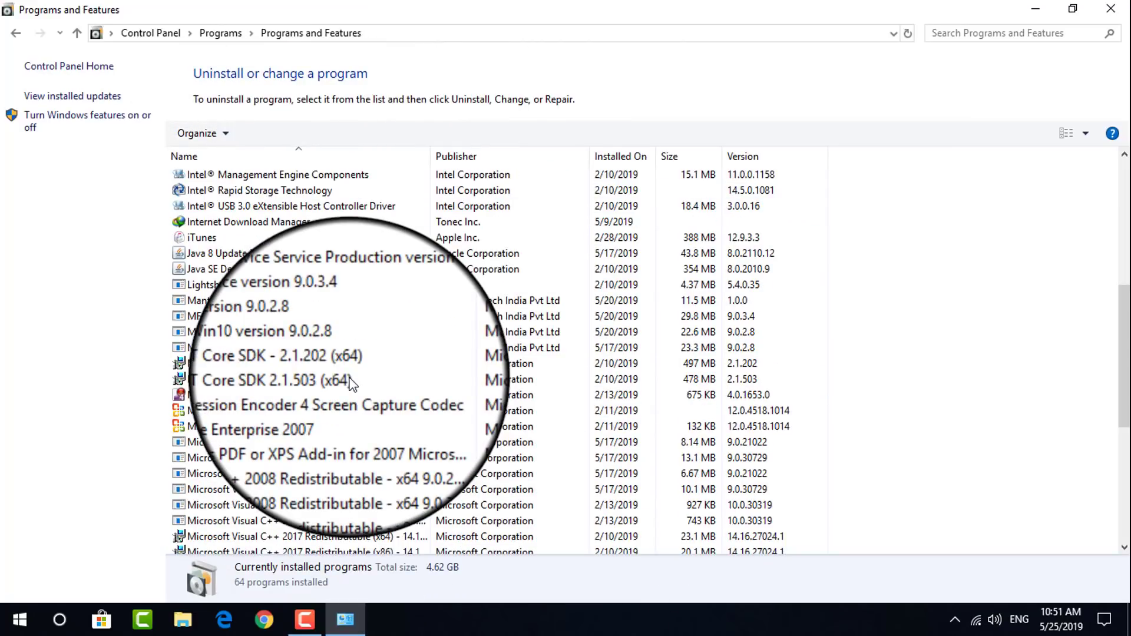
{"action": "scroll", "coordinate": [352, 383], "scroll_direction": "down", "scroll_amount": 5}
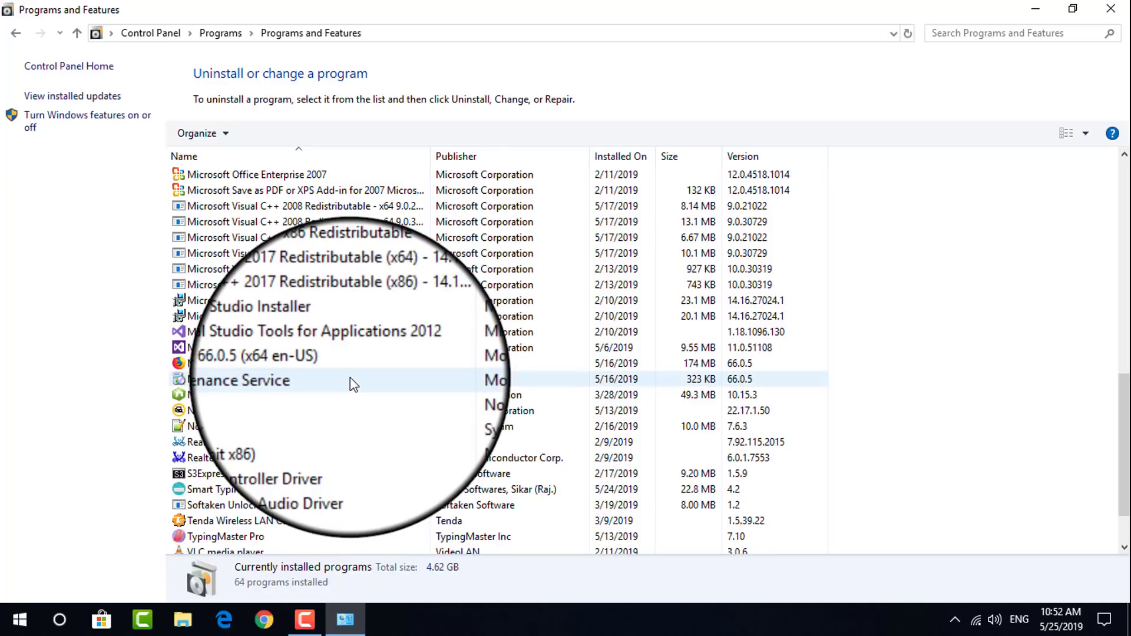
Find Smart Typing Tutor All in One among the installed programs and start uninstalling it
{"action": "scroll", "coordinate": [352, 383], "scroll_direction": "down", "scroll_amount": 2}
{"action": "left_click", "coordinate": [223, 432]}
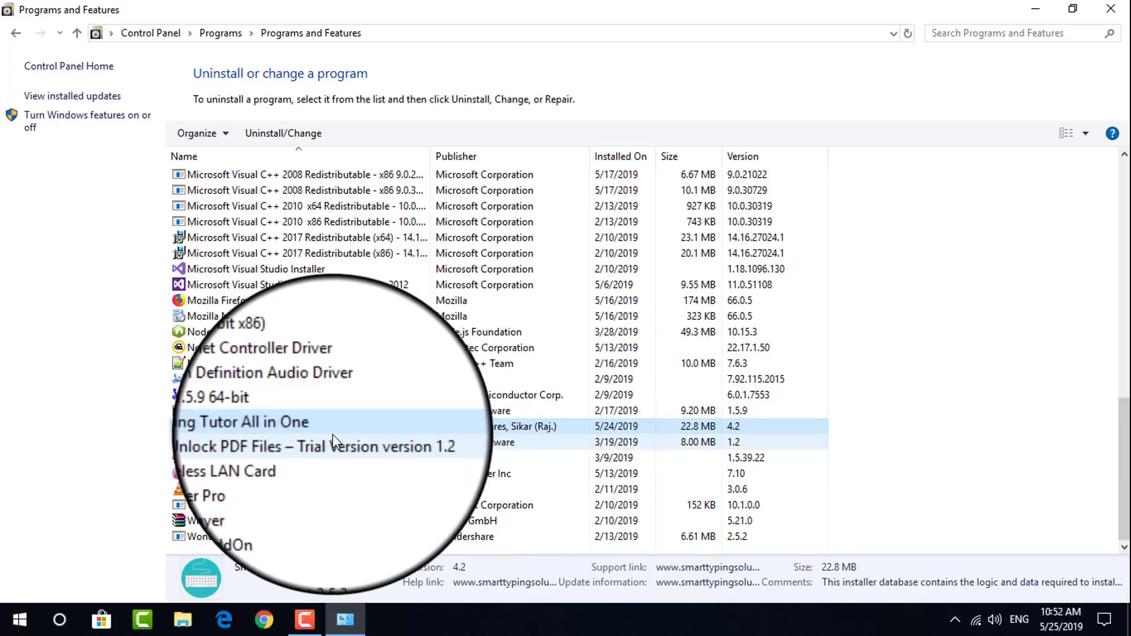
{"action": "double_click", "coordinate": [332, 434]}
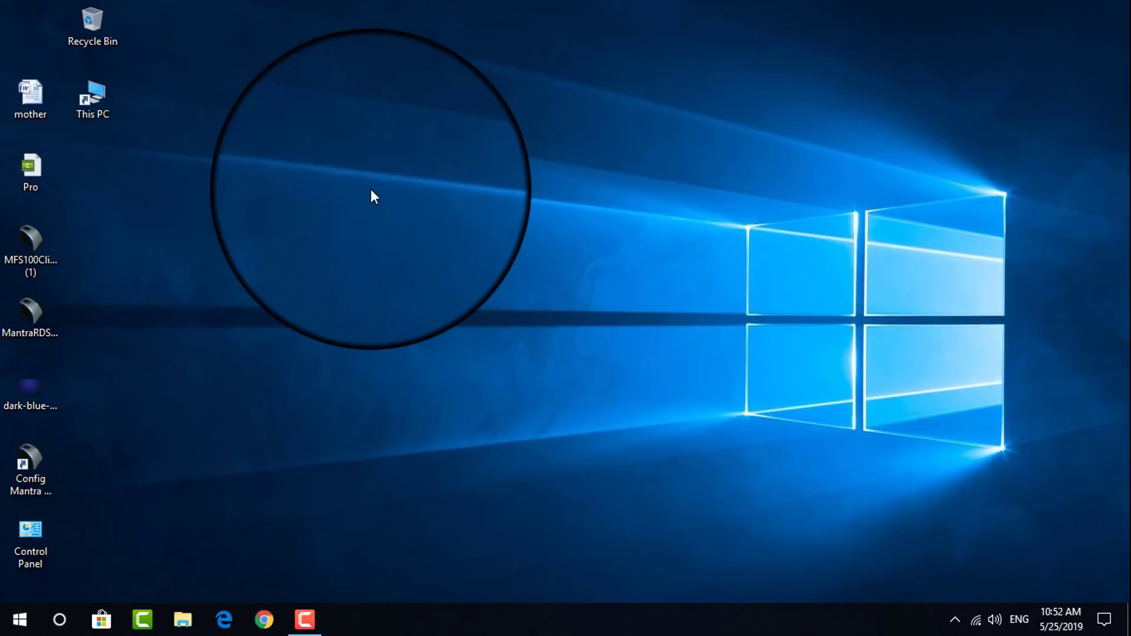